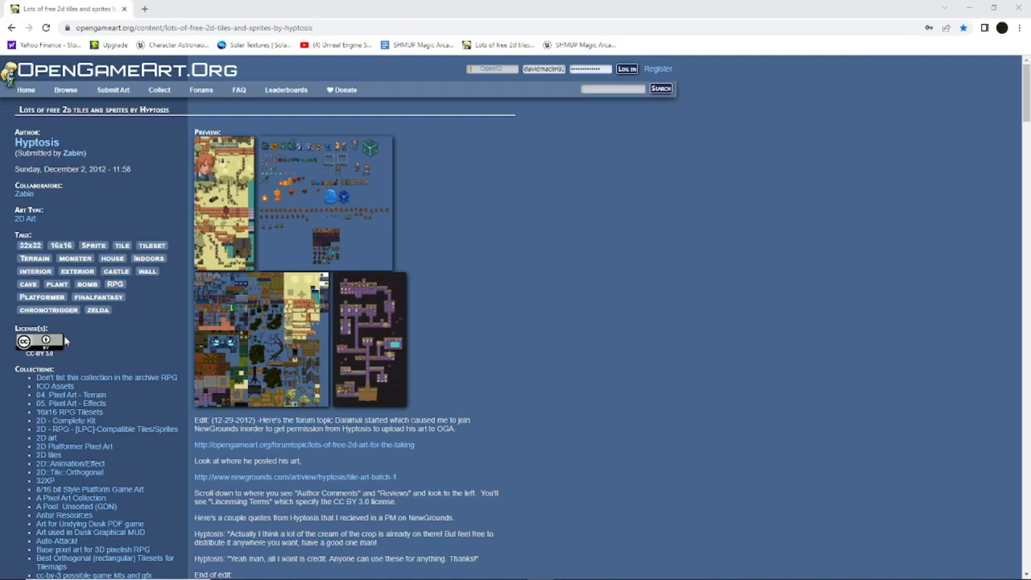
# Download hyptosis_tile-art-batch-1.png from the file list of the OpenGameArt page.
pyautogui.scroll(-5, 596, 437)
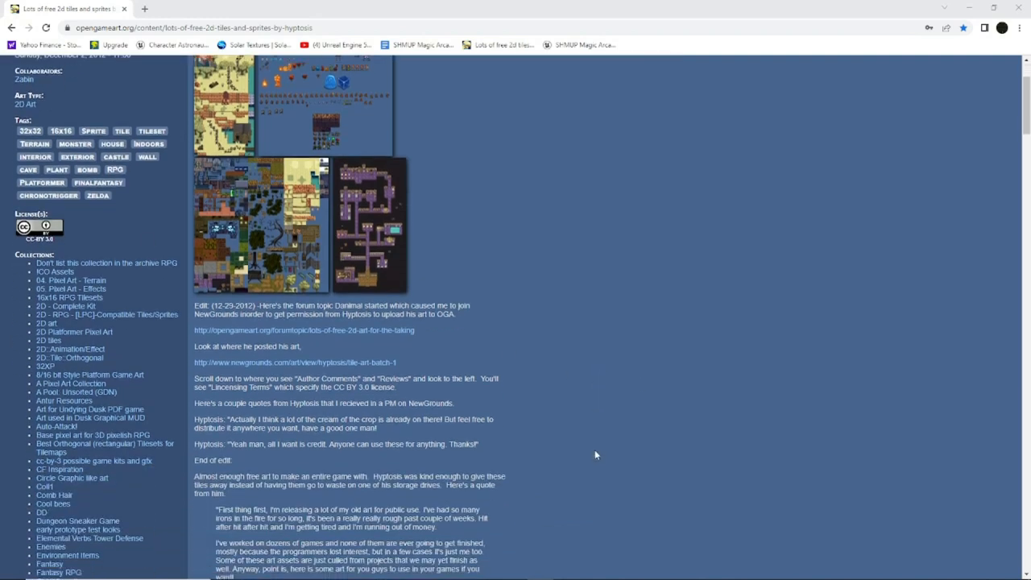
pyautogui.scroll(-4, 578, 465)
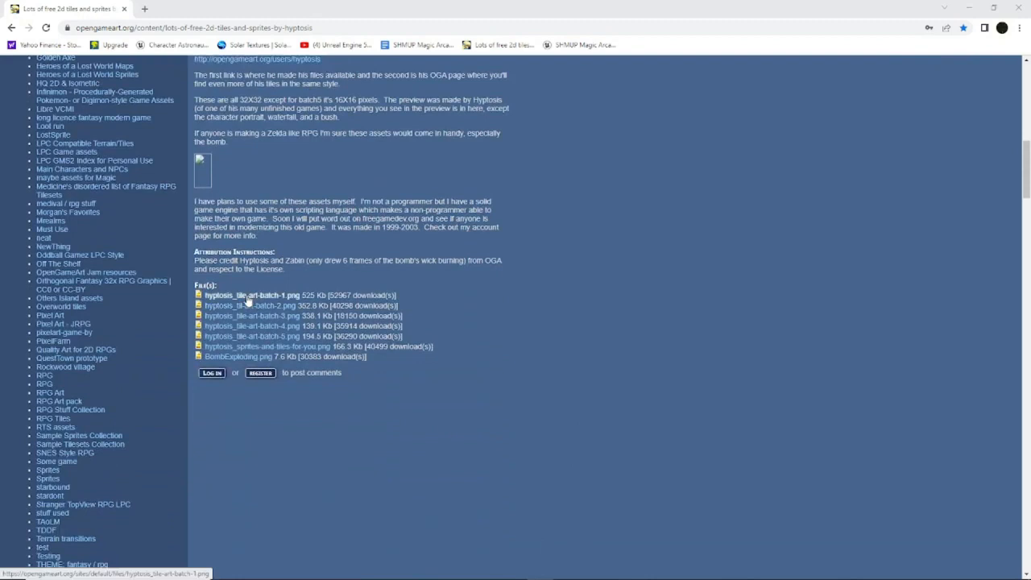
pyautogui.click(248, 296)
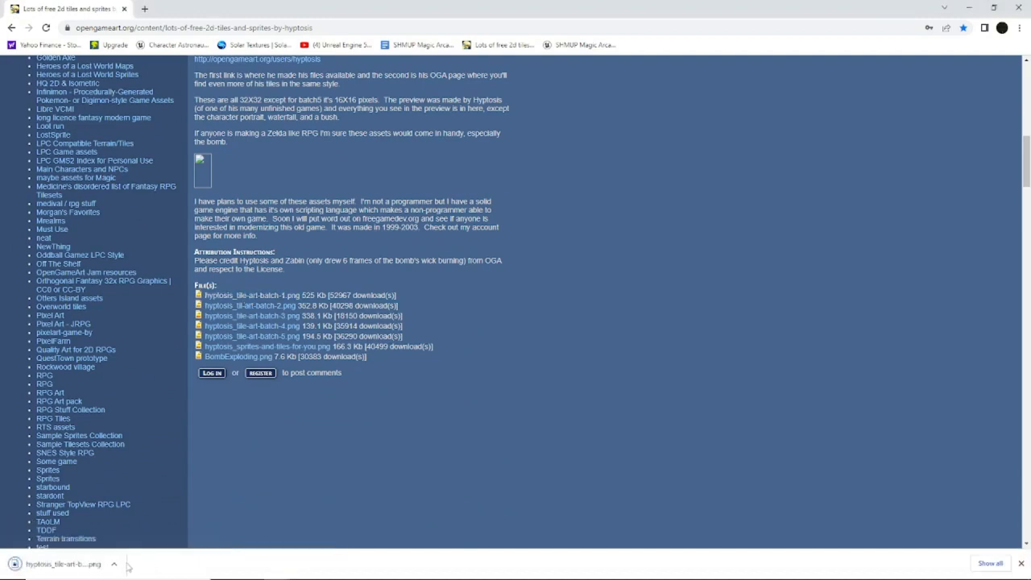
# Examine the downloaded tile sheet in the image viewer at 100% zoom, and close the viewer.
pyautogui.click(85, 563)
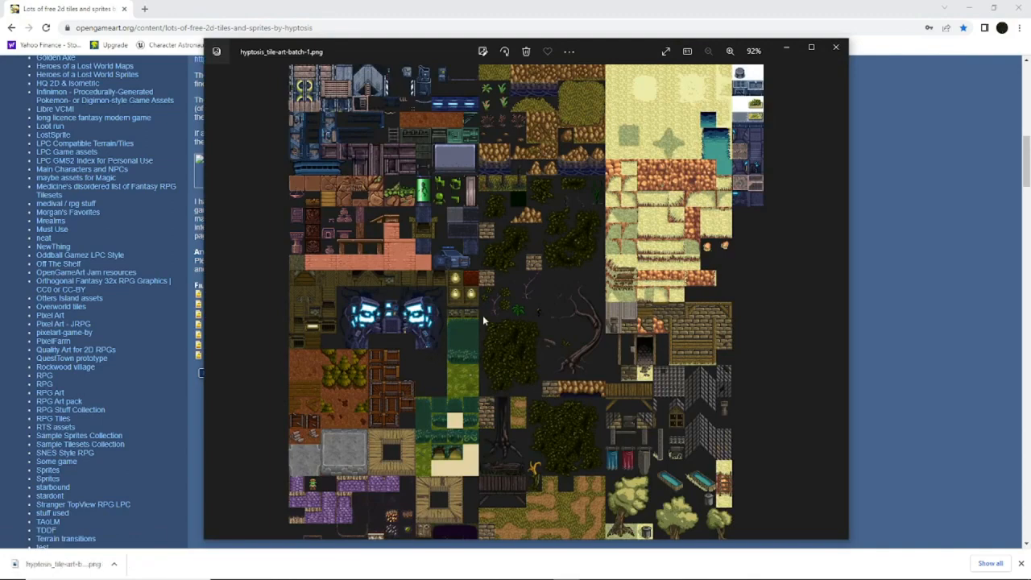
pyautogui.scroll(3, 481, 354)
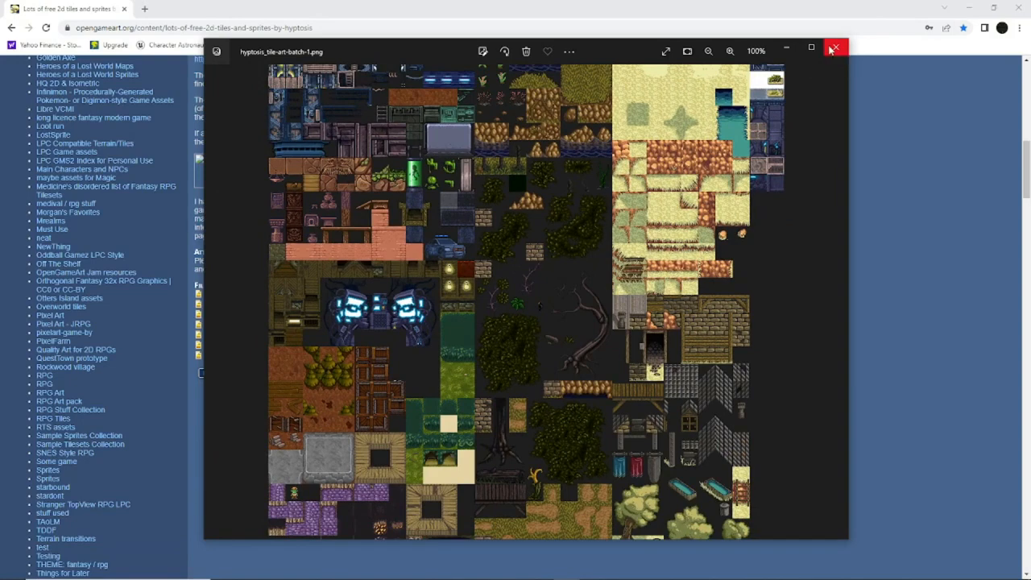
pyautogui.click(833, 50)
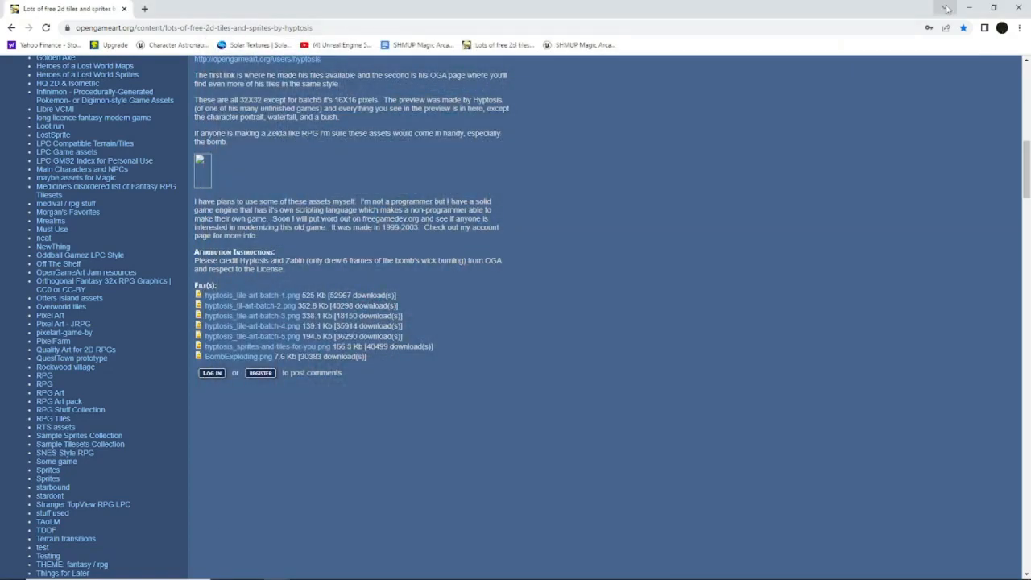
# Minimize the browser and launch GIMP 2.10.8.
pyautogui.click(968, 8)
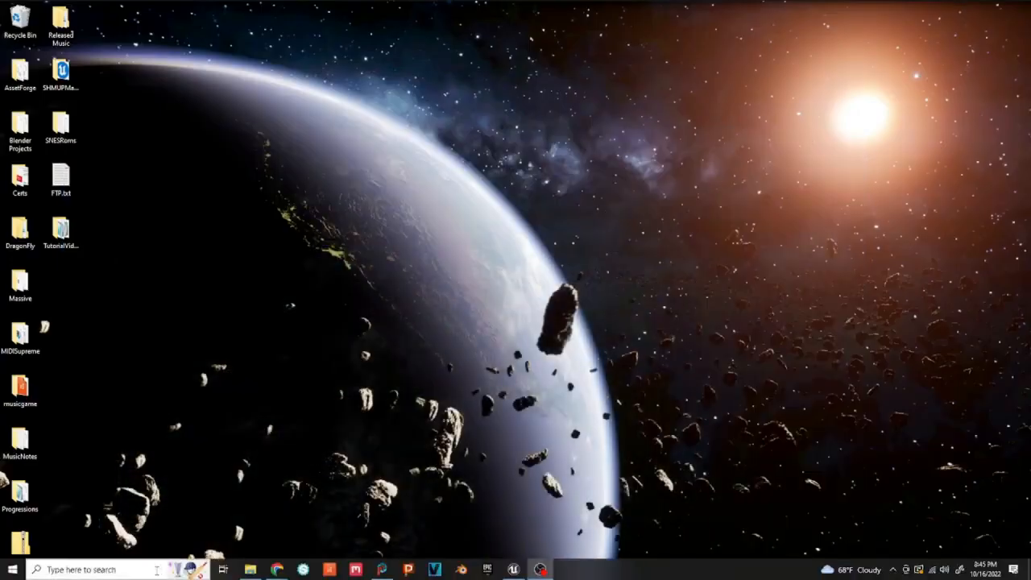
pyautogui.click(159, 569)
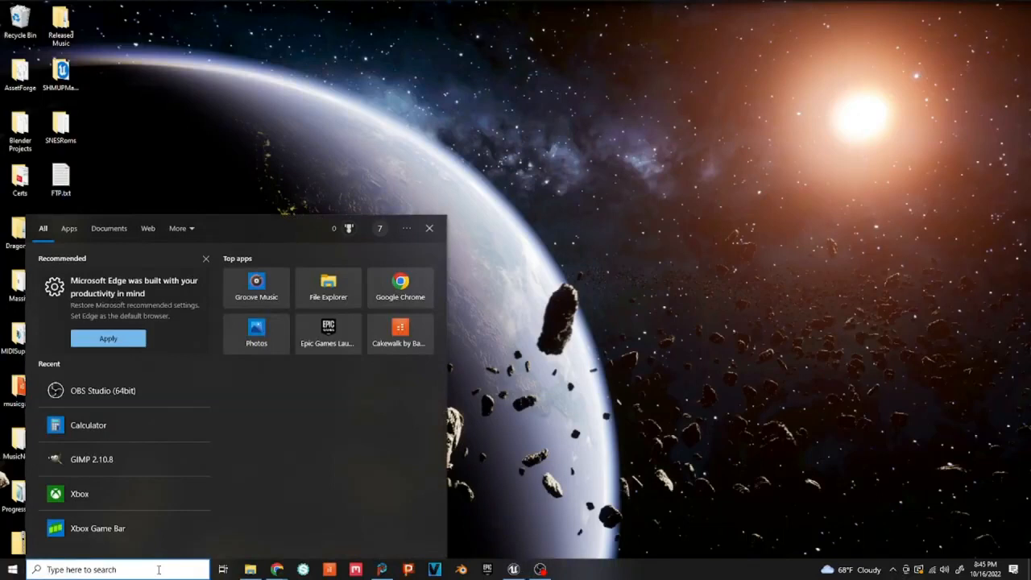
pyautogui.write('gimp')
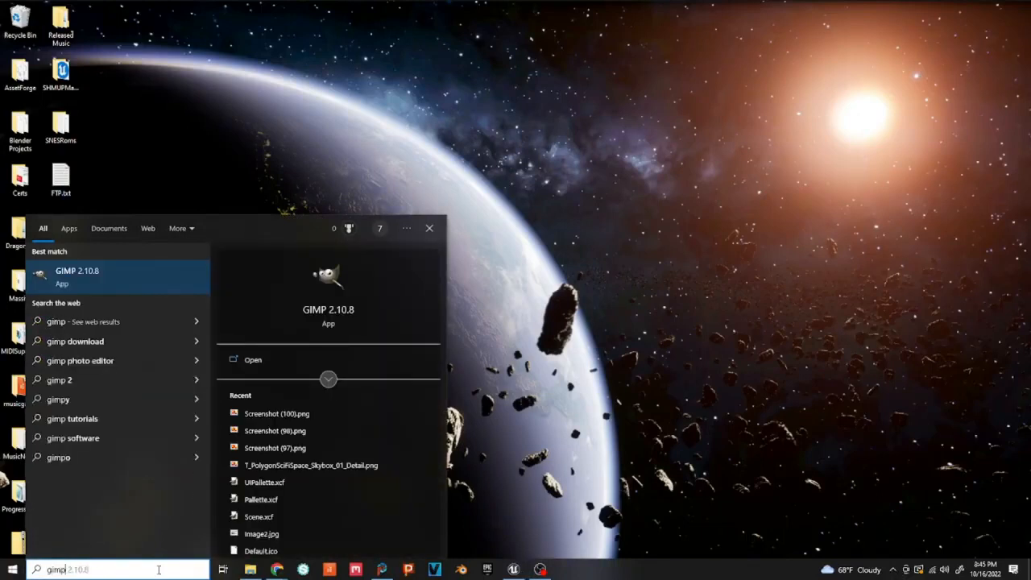
pyautogui.press('Return')
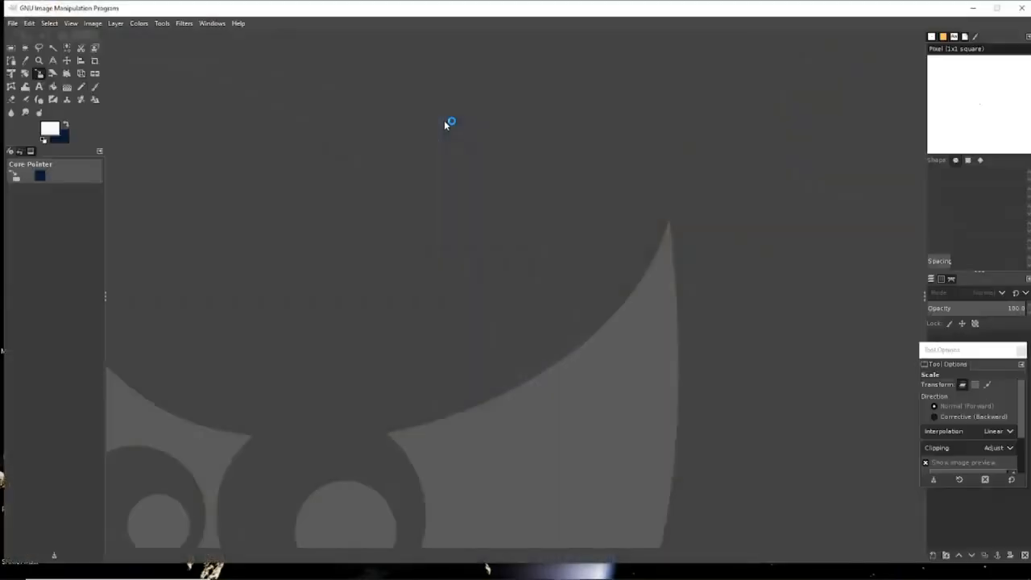
# Open hyptosis_tile-art-batch-1.png from the Downloads folder in GIMP.
pyautogui.click(973, 8)
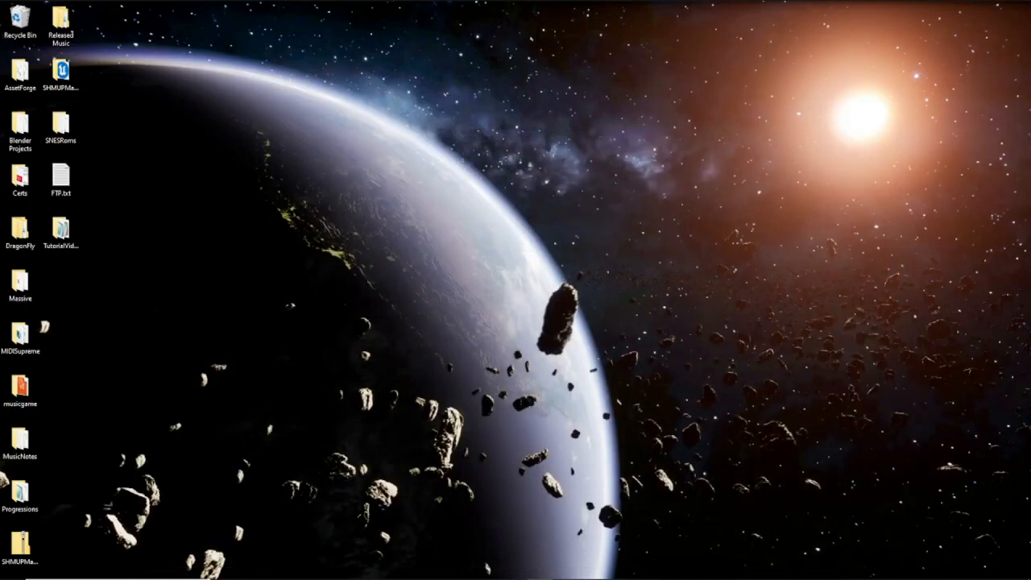
pyautogui.moveTo(0, 131); pyautogui.dragTo(485, 131)
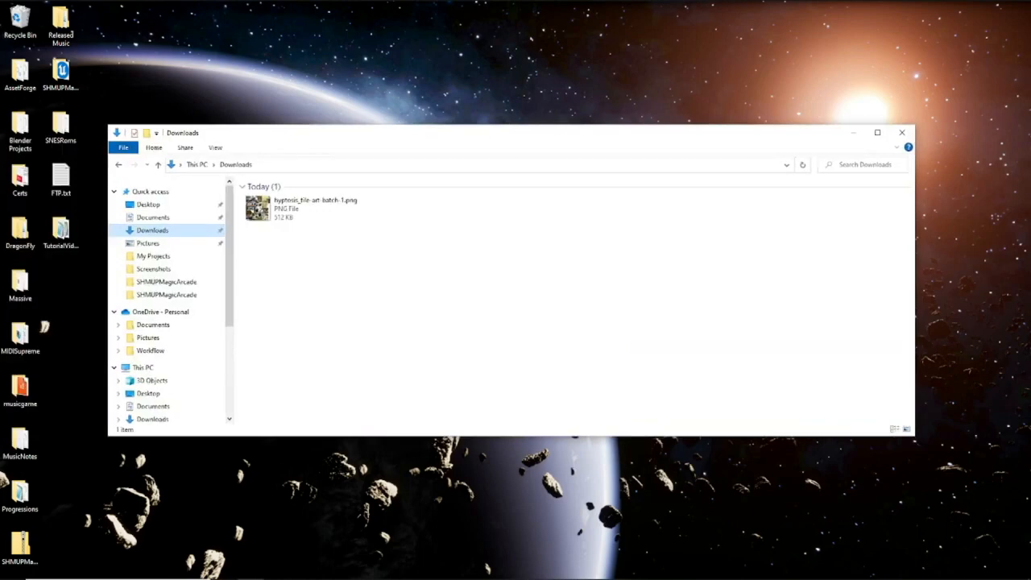
pyautogui.moveTo(595, 578)
pyautogui.click(542, 572)
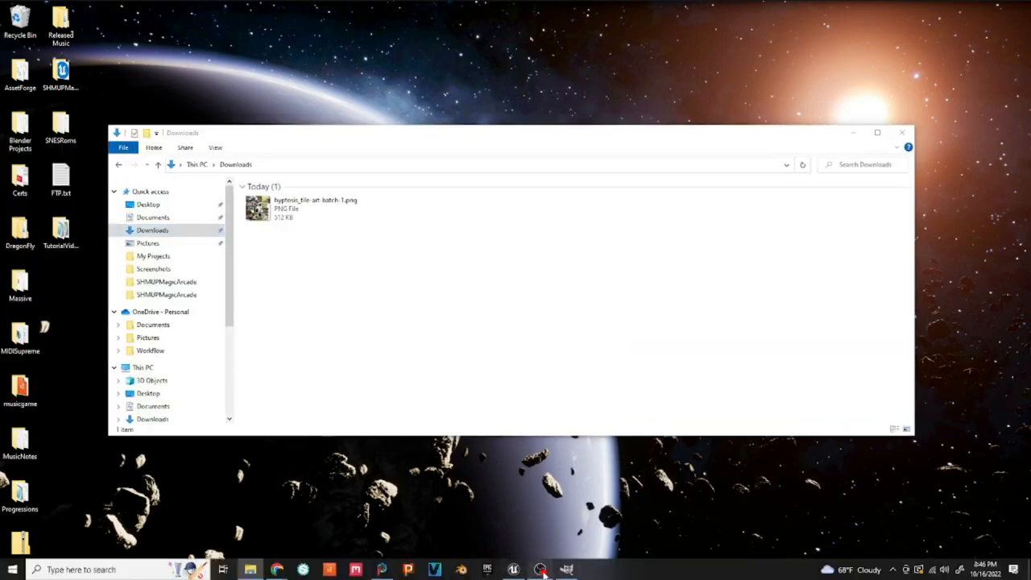
pyautogui.moveTo(282, 207); pyautogui.dragTo(475, 335)
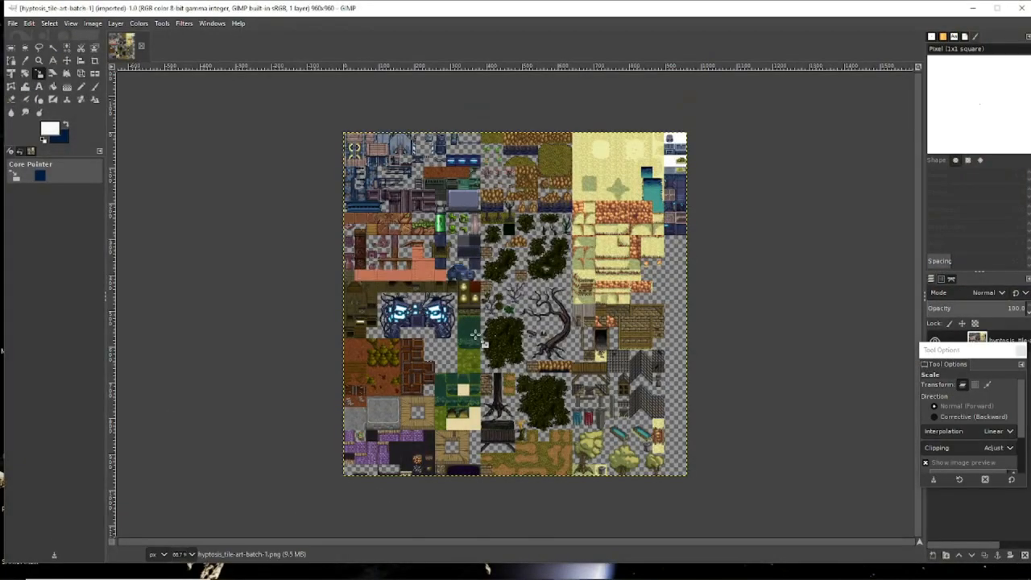
# Scale the image to 1920 × 1920 pixels, changing the interpolation method used for the resize.
pyautogui.click(91, 23)
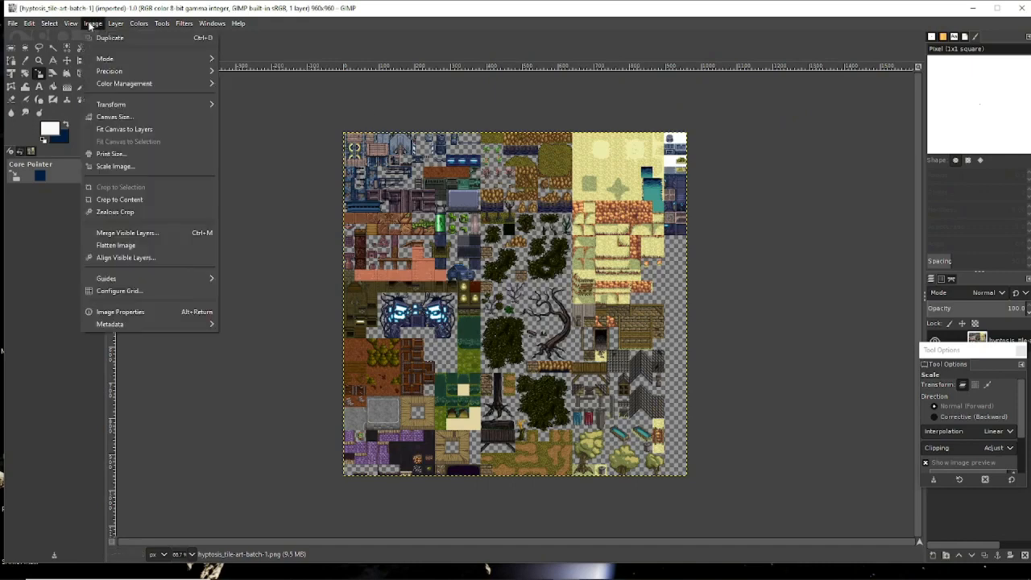
pyautogui.click(115, 166)
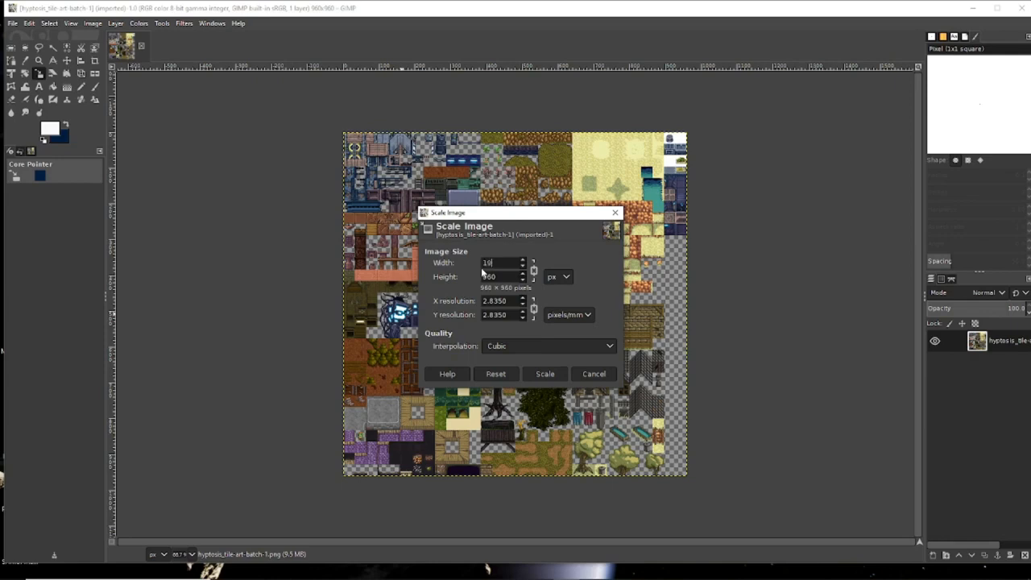
pyautogui.press('Tab')
pyautogui.click(516, 344)
pyautogui.click(502, 322)
pyautogui.click(544, 374)
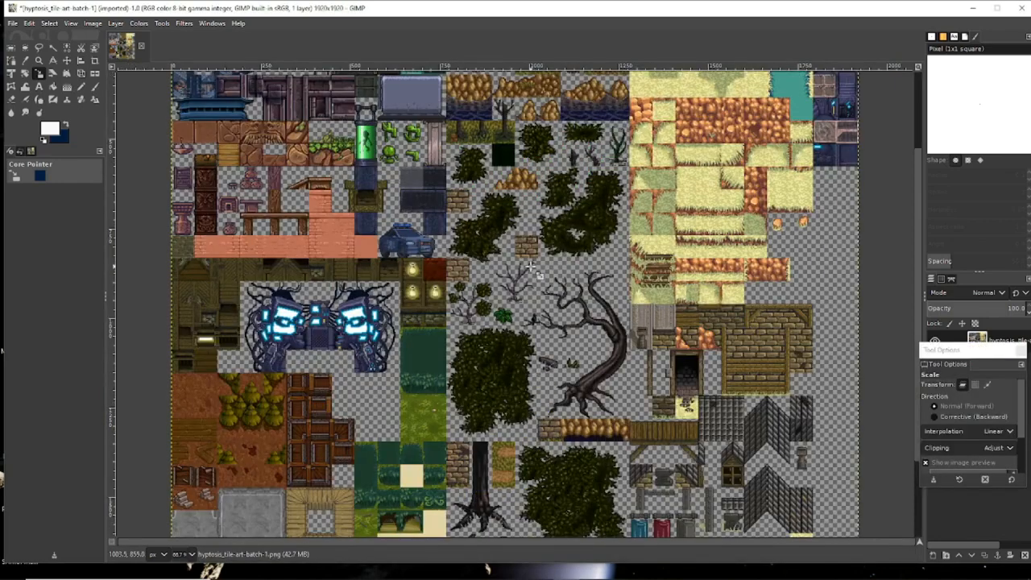
# Start exporting the scaled image to the Desktop folder and name the export T_Hyptosis.
pyautogui.click(12, 22)
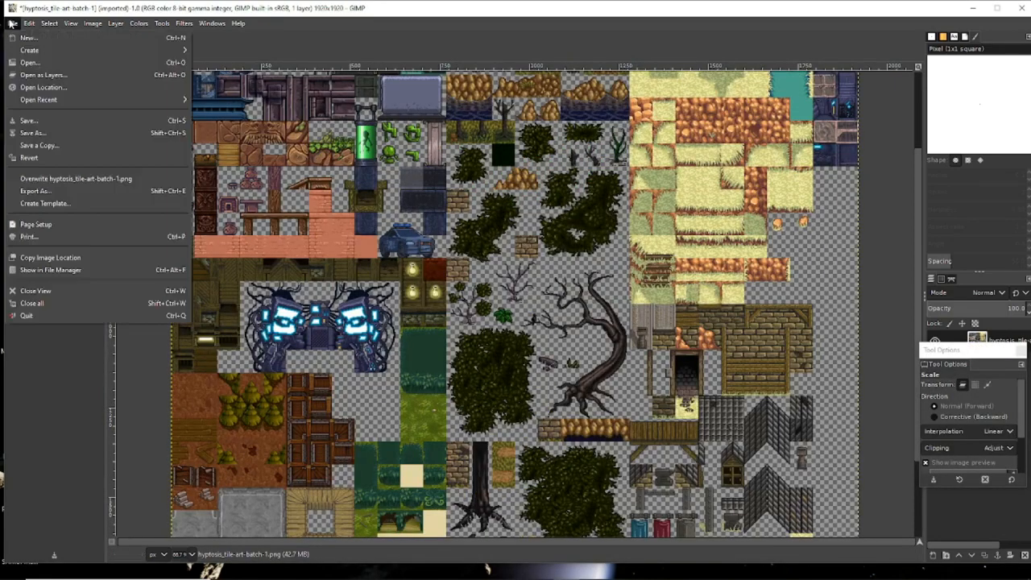
pyautogui.click(55, 191)
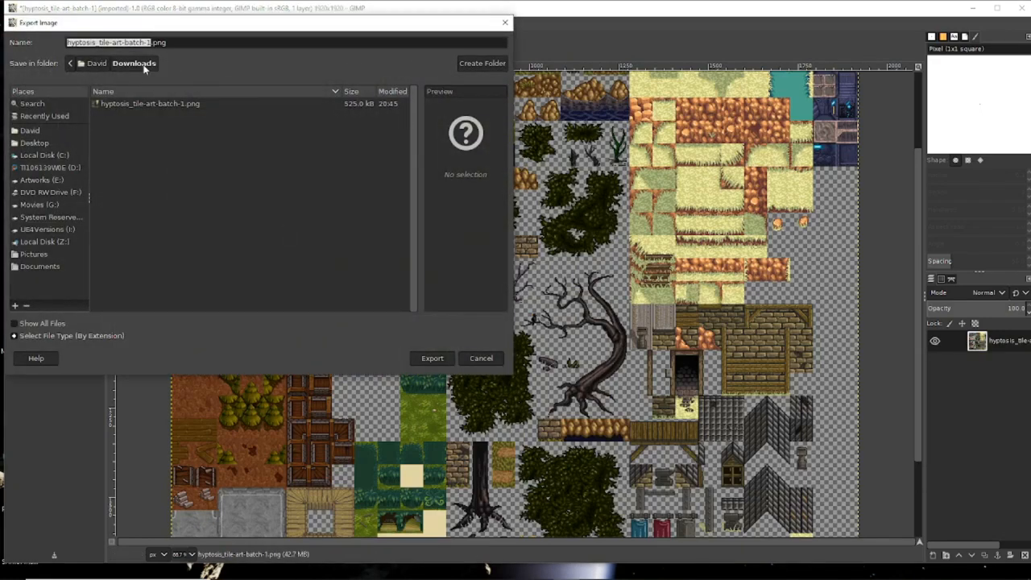
pyautogui.click(37, 142)
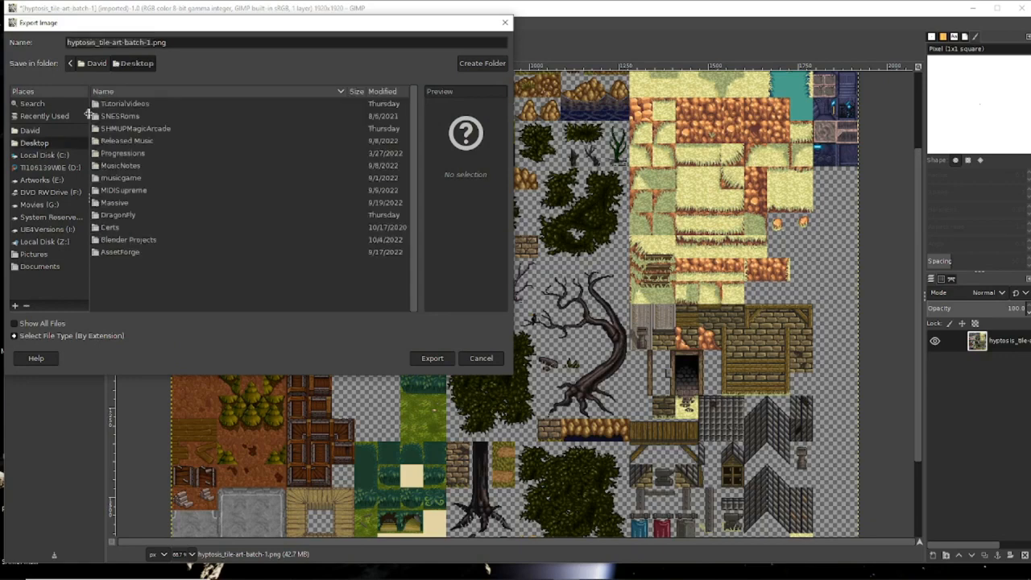
pyautogui.click(144, 43)
pyautogui.moveTo(151, 42); pyautogui.dragTo(45, 56)
pyautogui.click(167, 43)
pyautogui.moveTo(166, 43); pyautogui.dragTo(38, 50)
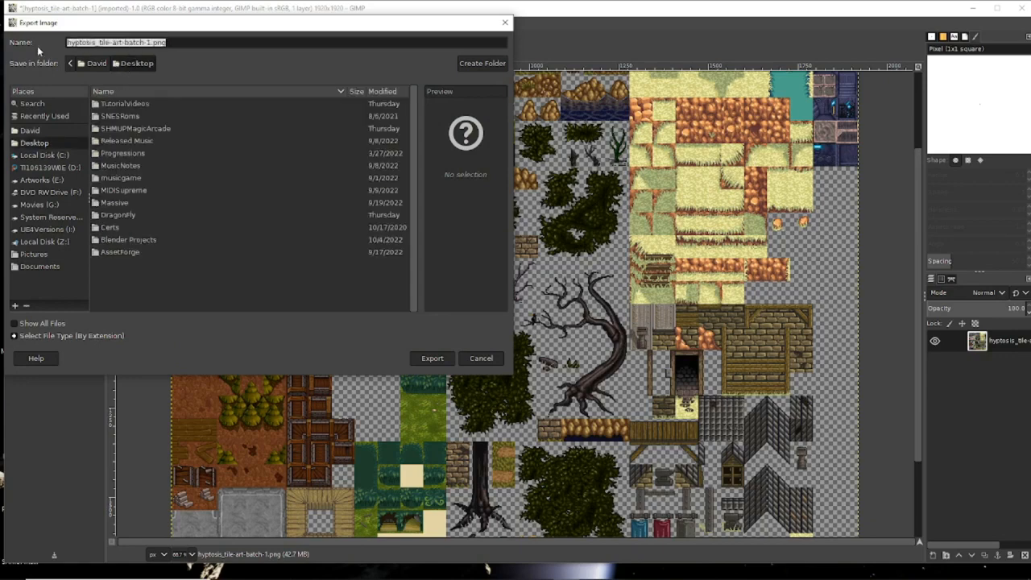
pyautogui.write('T_')
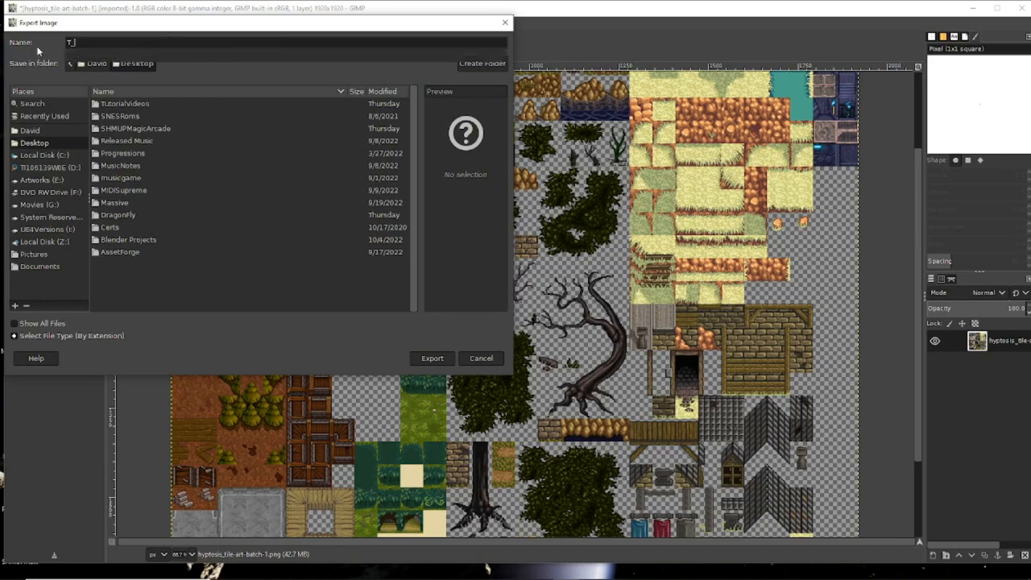
pyautogui.write('Hyptosis')
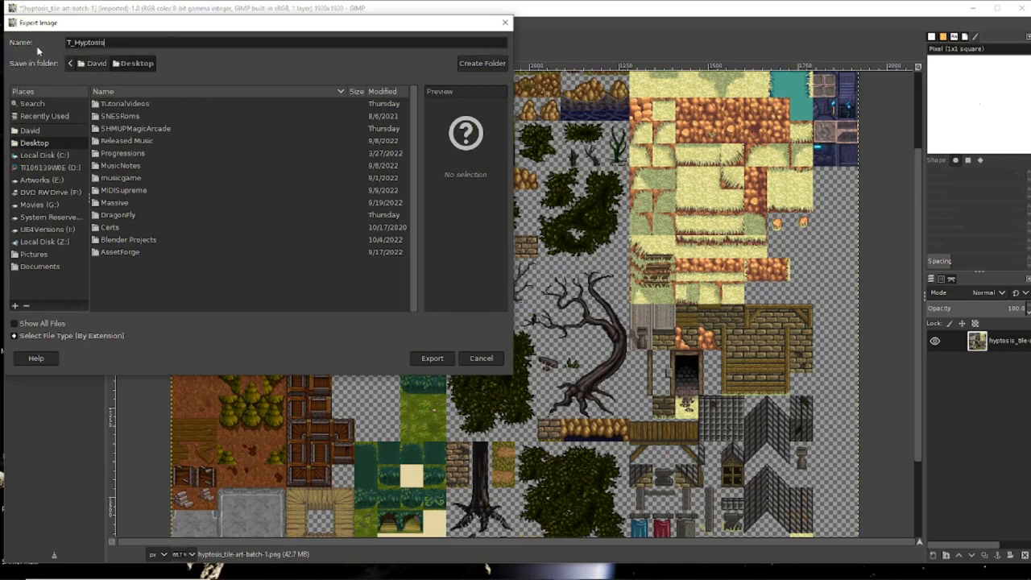
# Complete the file name as T_Hyptosis.png and export the image in PNG format.
pyautogui.click(431, 358)
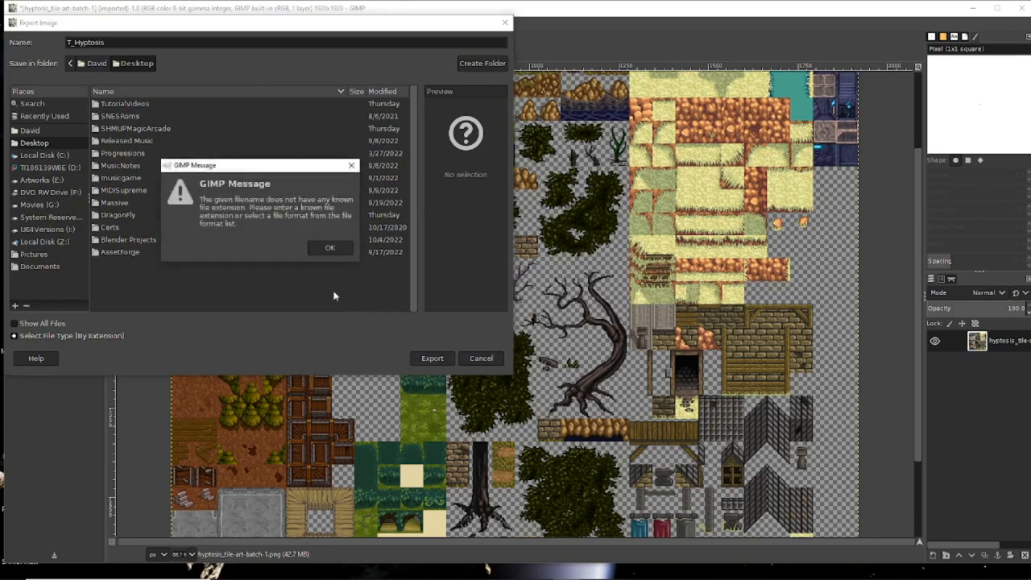
pyautogui.click(328, 248)
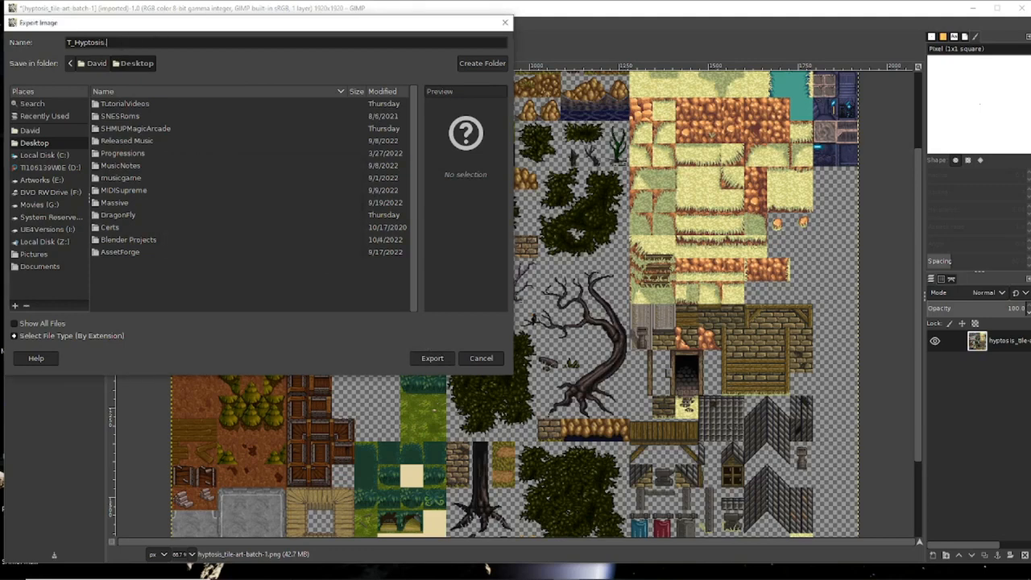
pyautogui.write('.png')
pyautogui.click(433, 358)
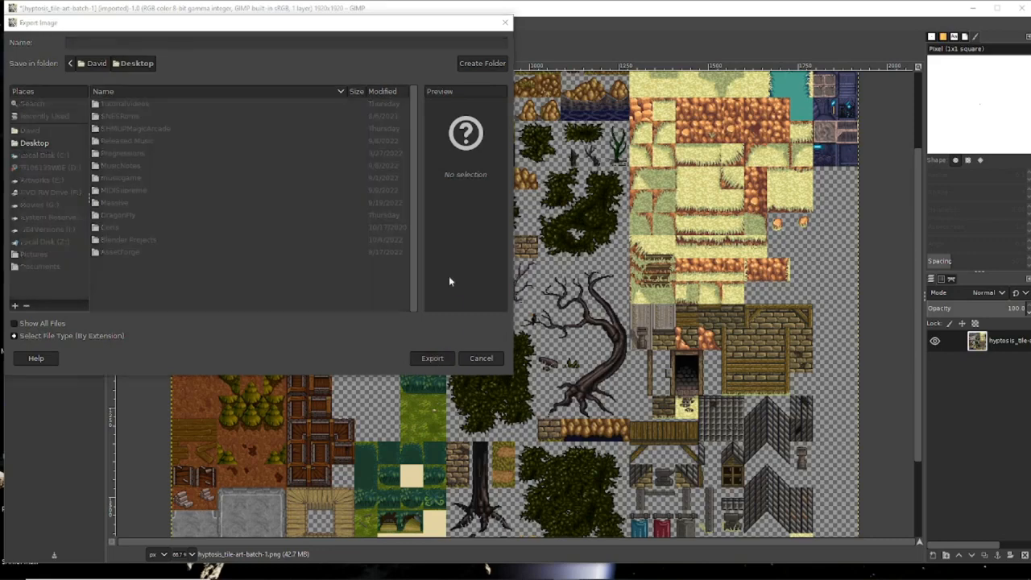
pyautogui.click(522, 393)
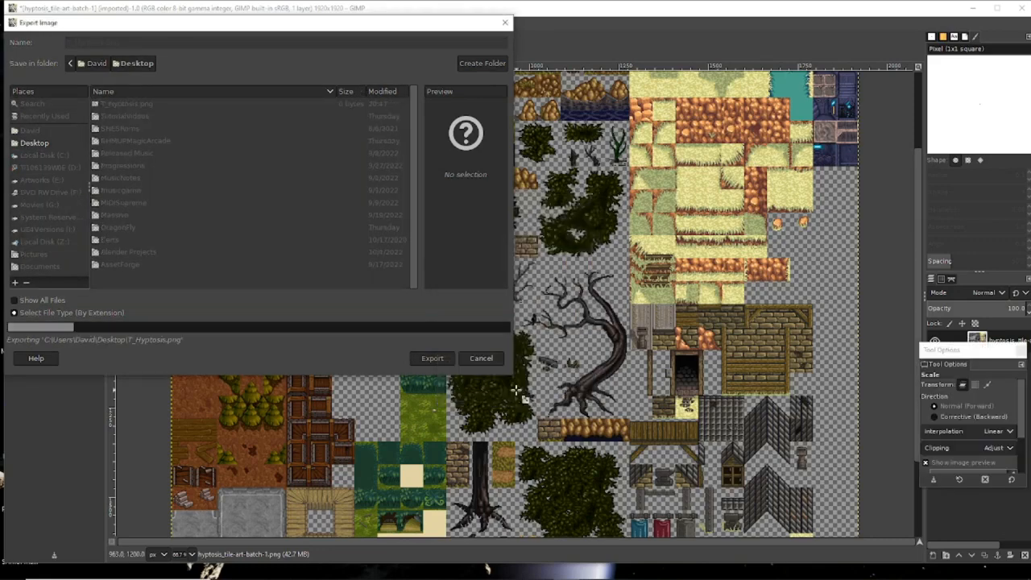
# Close GIMP without saving the project, and close the Downloads folder window.
pyautogui.click(1018, 7)
pyautogui.click(232, 242)
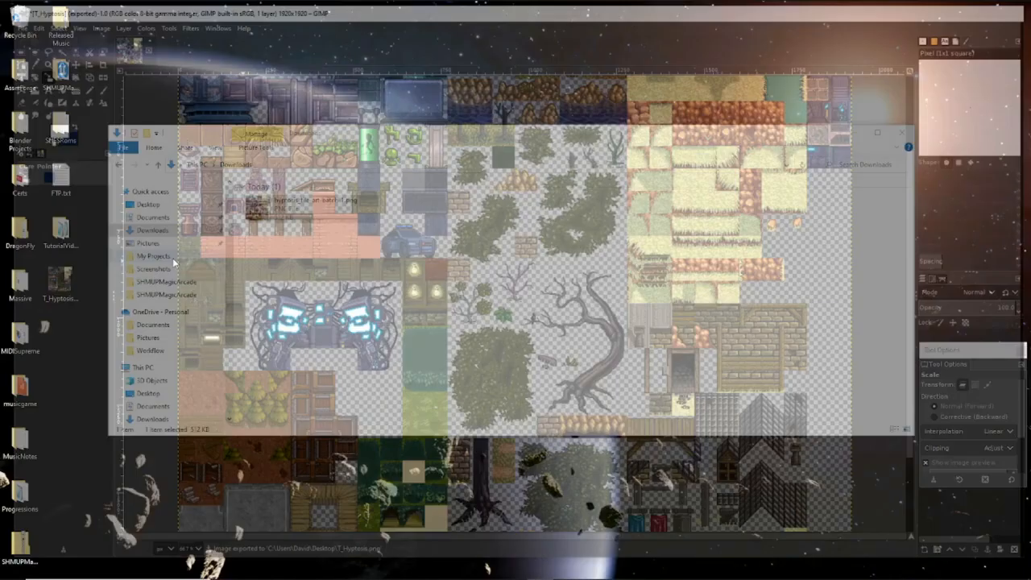
pyautogui.click(903, 133)
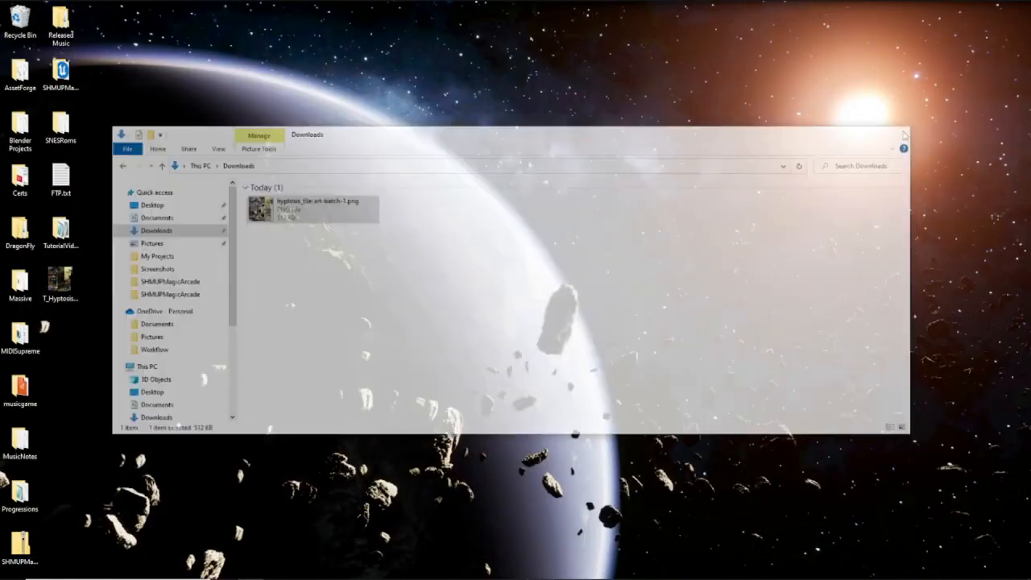
# Switch to the Unreal Editor and browse to the SpriteSheets folder inside 2D/Textures.
pyautogui.click(514, 569)
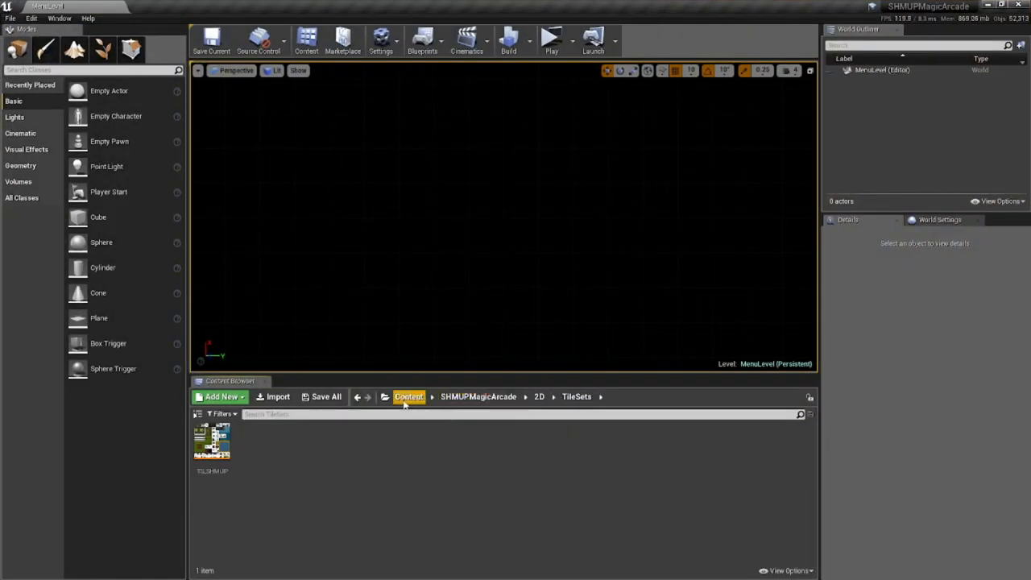
pyautogui.click(539, 397)
pyautogui.doubleClick(294, 439)
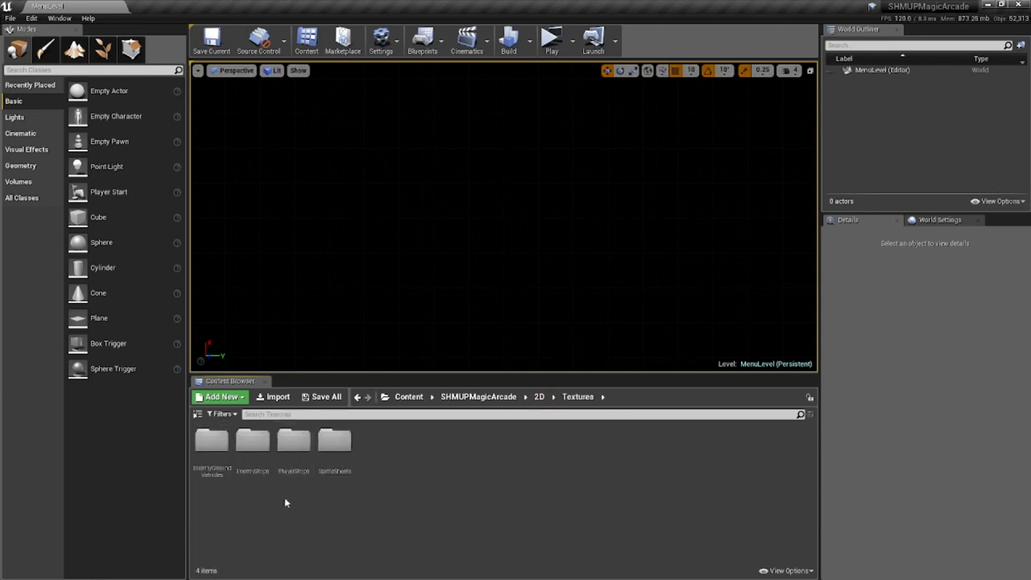
pyautogui.doubleClick(332, 447)
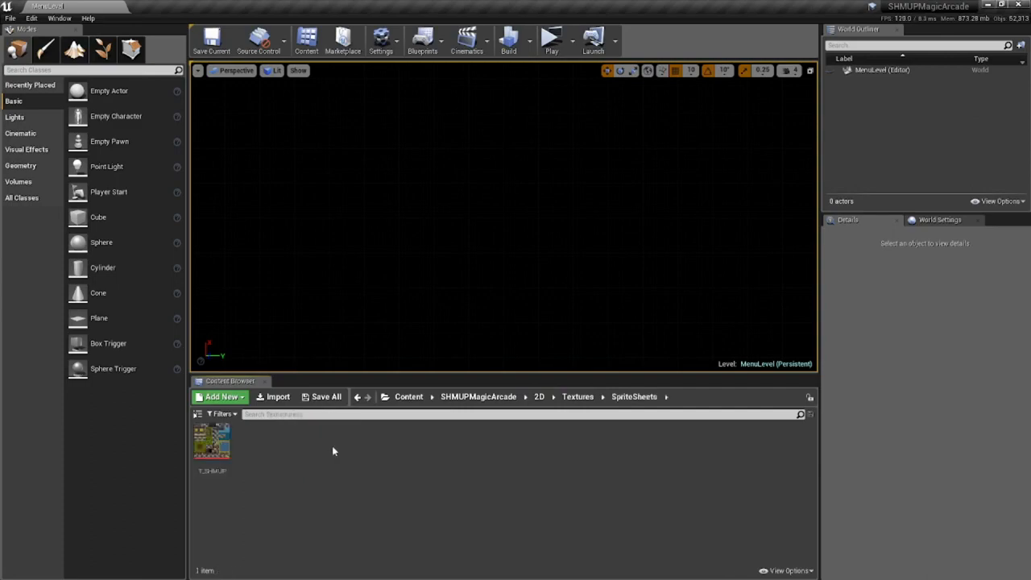
# Import T_Hyptosis.png from the desktop into the SpriteSheets folder and open the texture for editing.
pyautogui.click(988, 5)
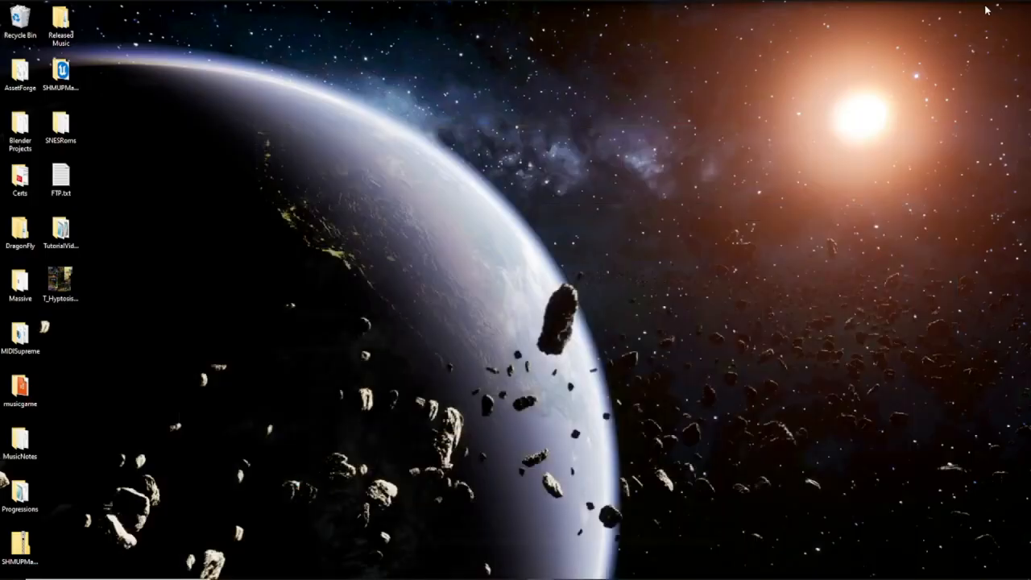
pyautogui.moveTo(59, 282); pyautogui.dragTo(357, 470)
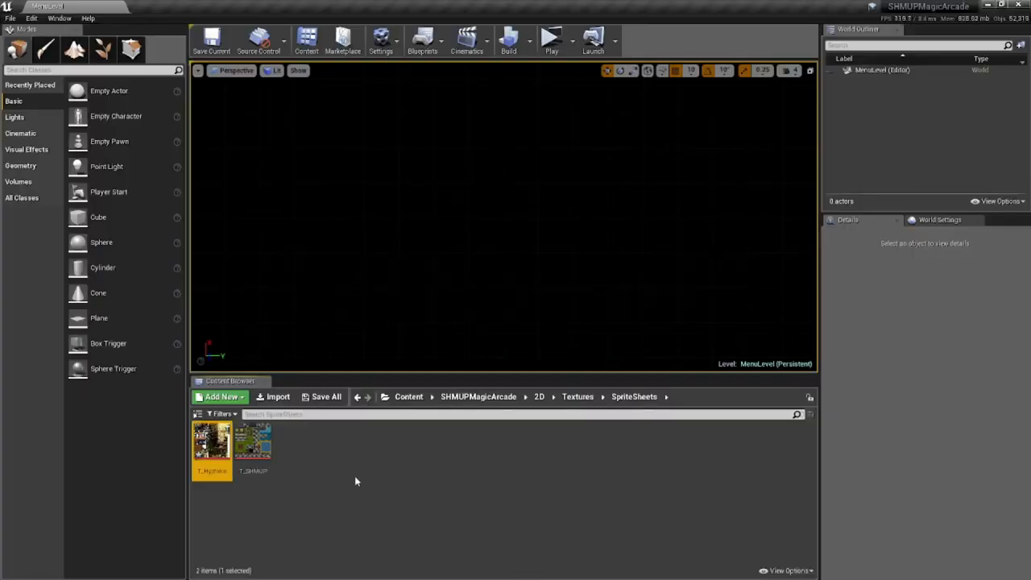
pyautogui.rightClick(223, 471)
pyautogui.doubleClick(220, 472)
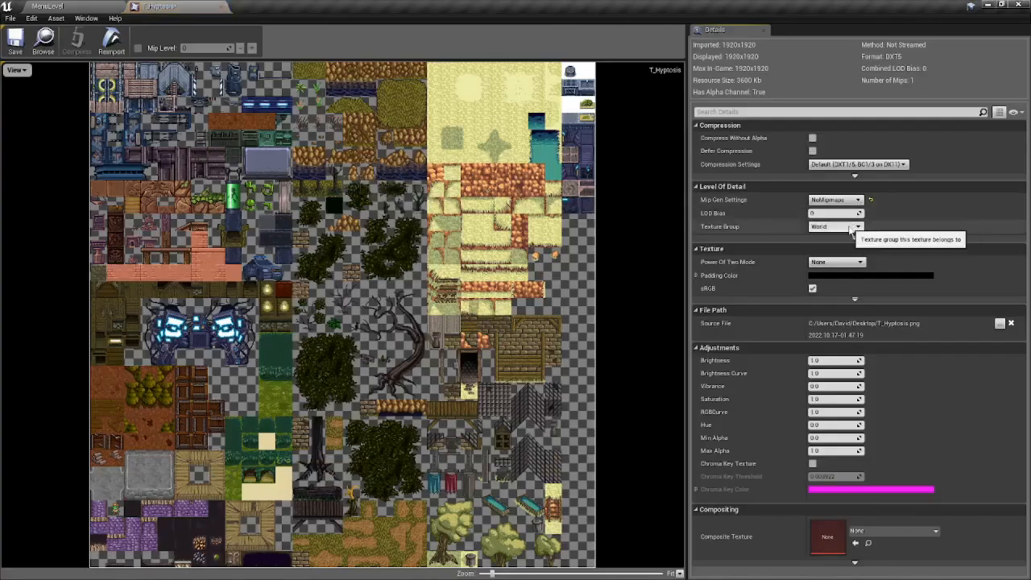
# Set the T_Hyptosis texture group to 2D Pixels (unfiltered), close the texture editor and save all assets.
pyautogui.click(852, 230)
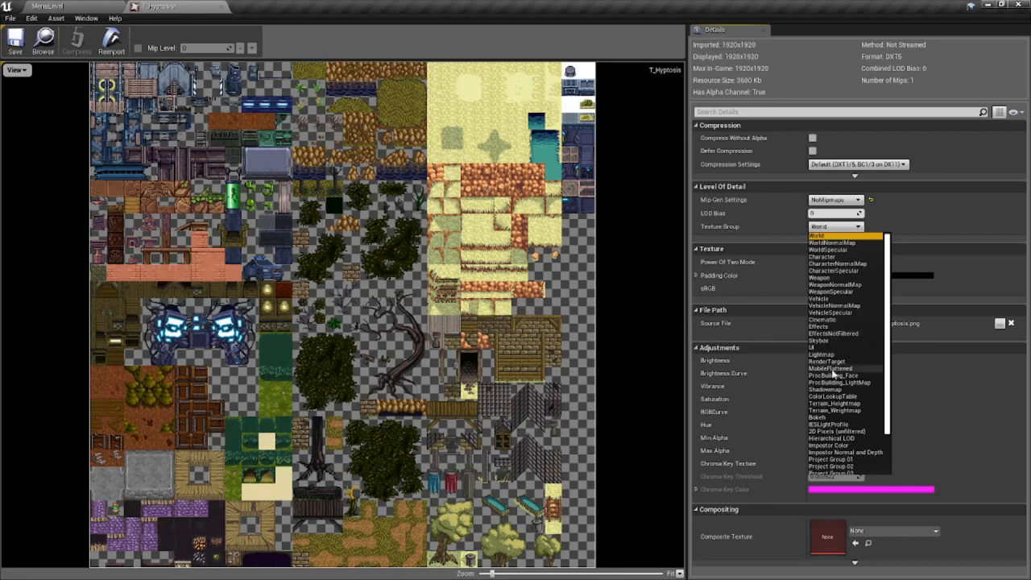
pyautogui.click(839, 431)
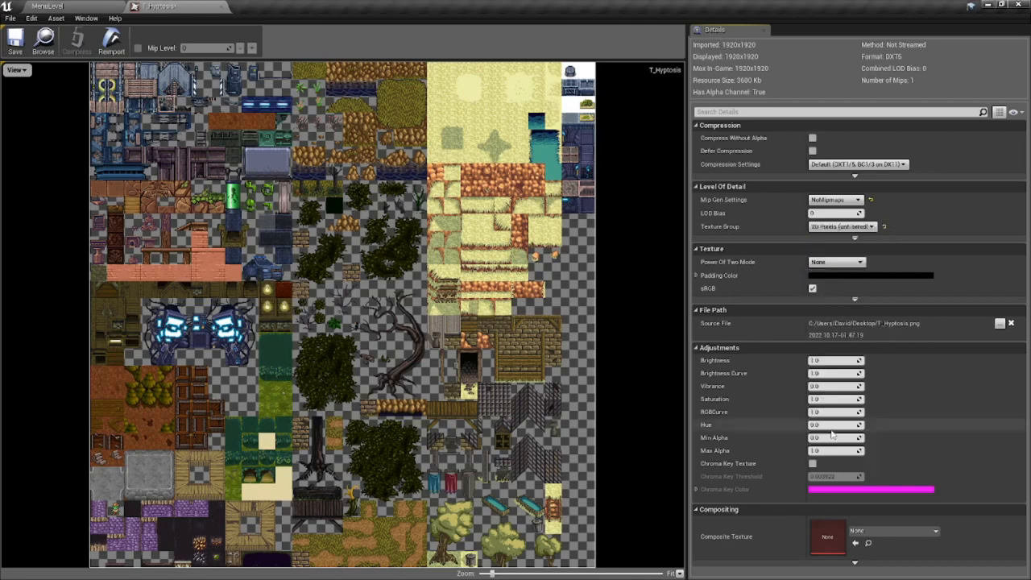
pyautogui.click(222, 7)
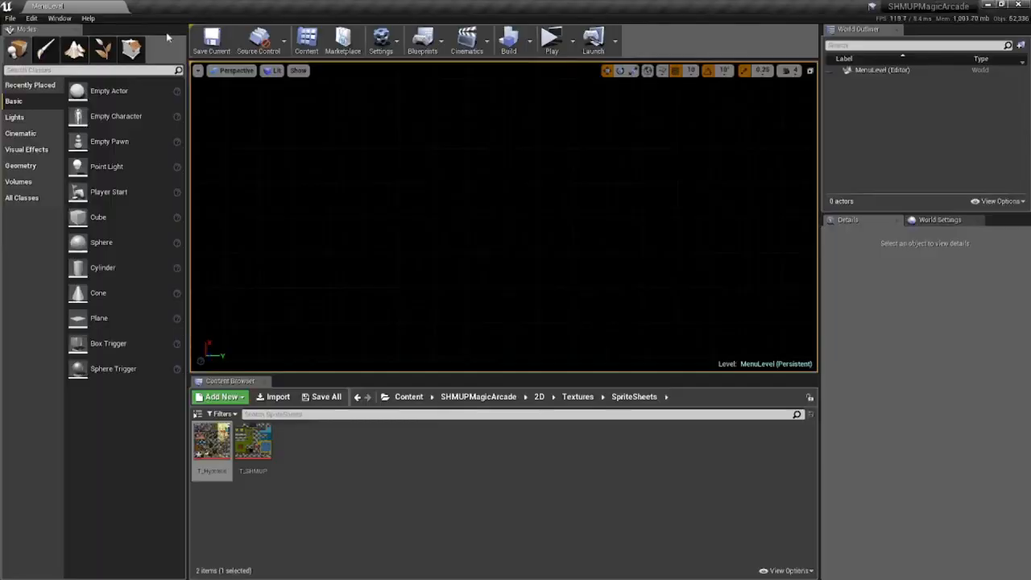
pyautogui.click(10, 18)
pyautogui.click(32, 109)
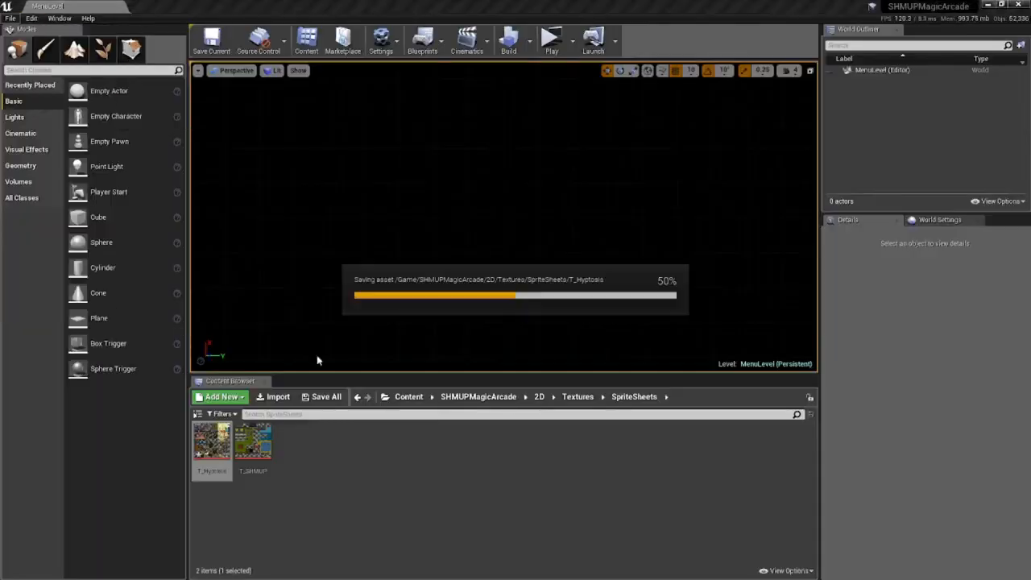
# Create a tile set from the T_Hyptosis texture and name it TS_Hyptosis.
pyautogui.click(269, 483)
pyautogui.click(212, 470)
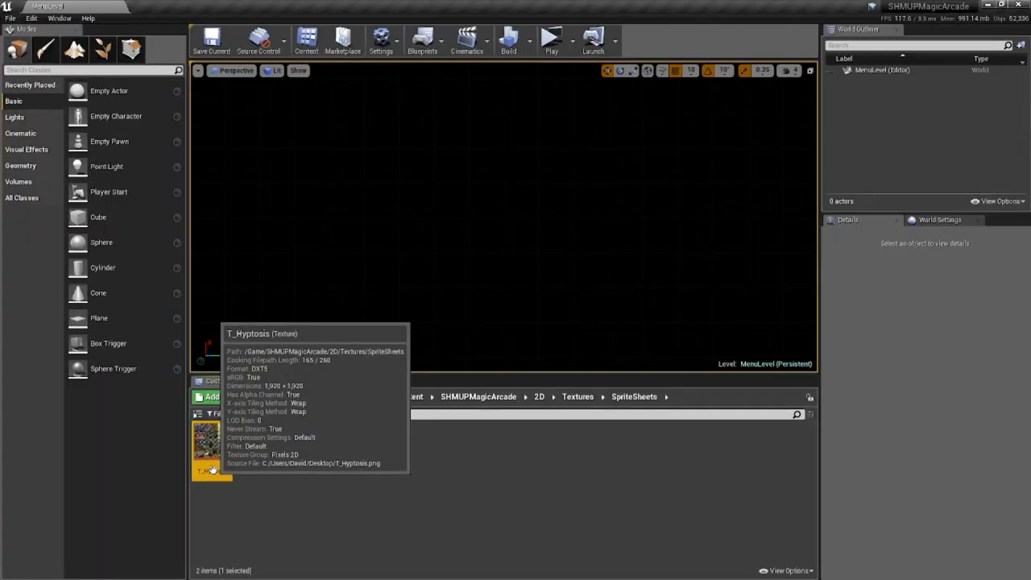
pyautogui.rightClick(212, 470)
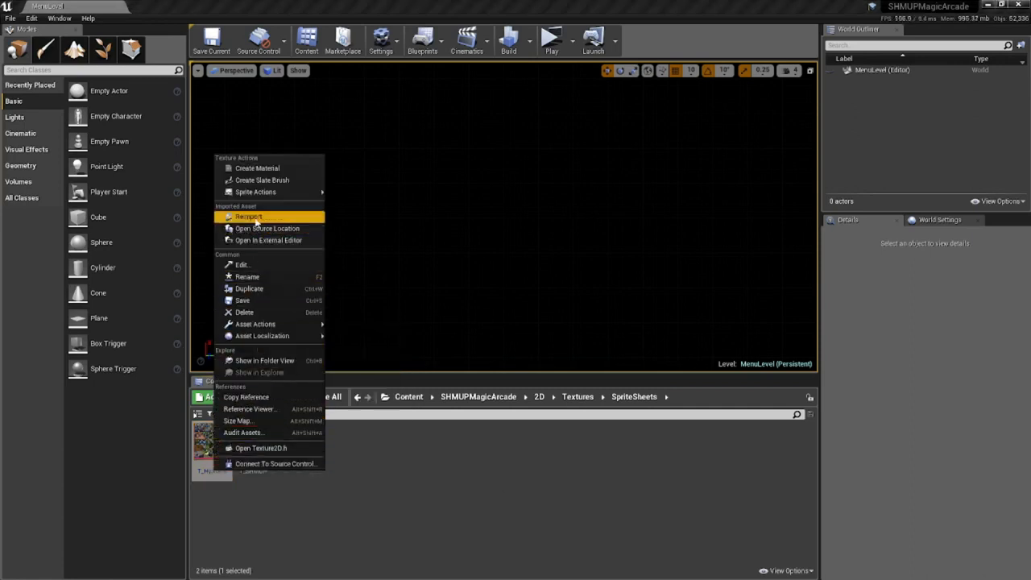
pyautogui.moveTo(261, 195)
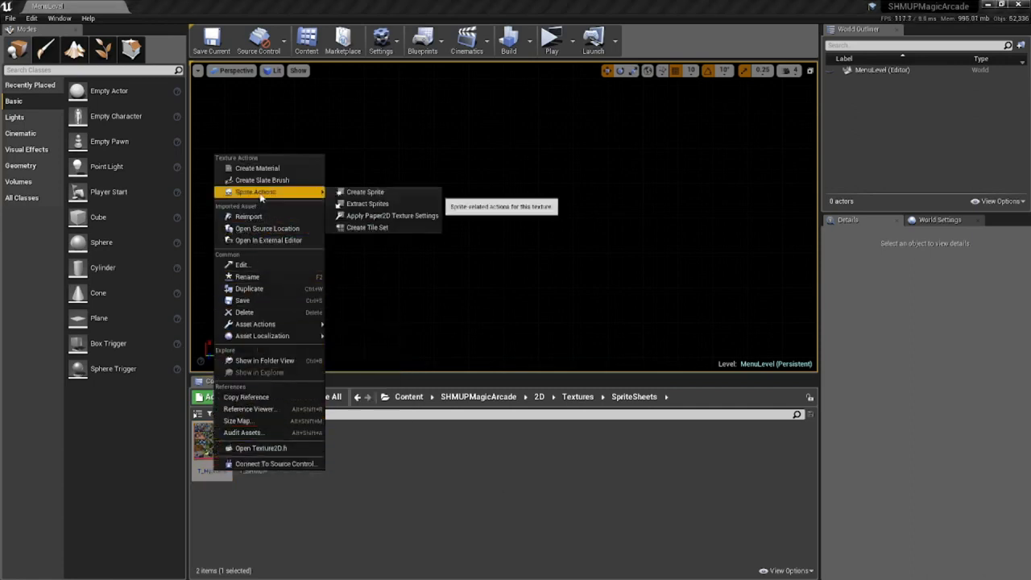
pyautogui.click(366, 228)
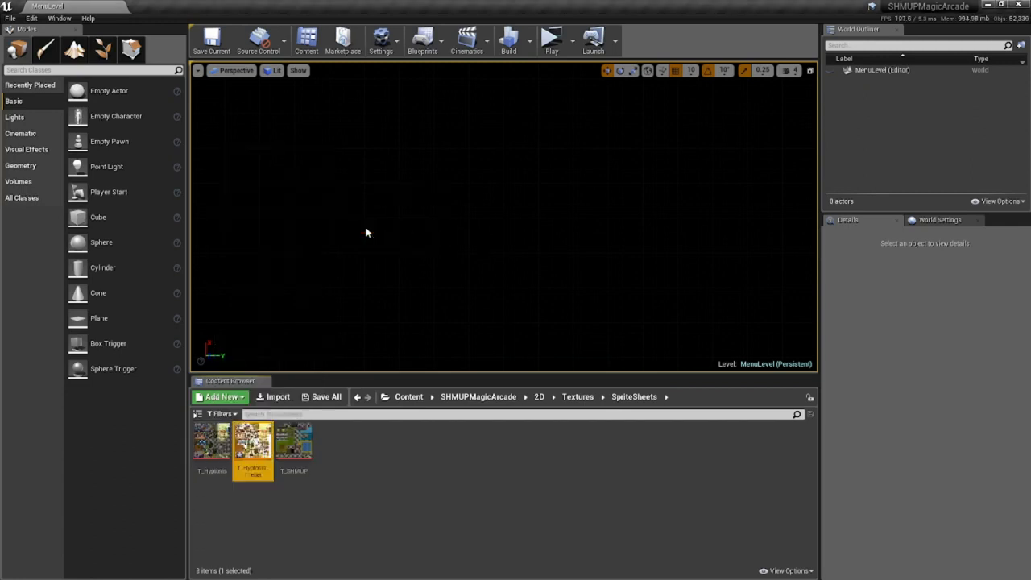
pyautogui.click(252, 471)
pyautogui.write('T_Hyptosis')
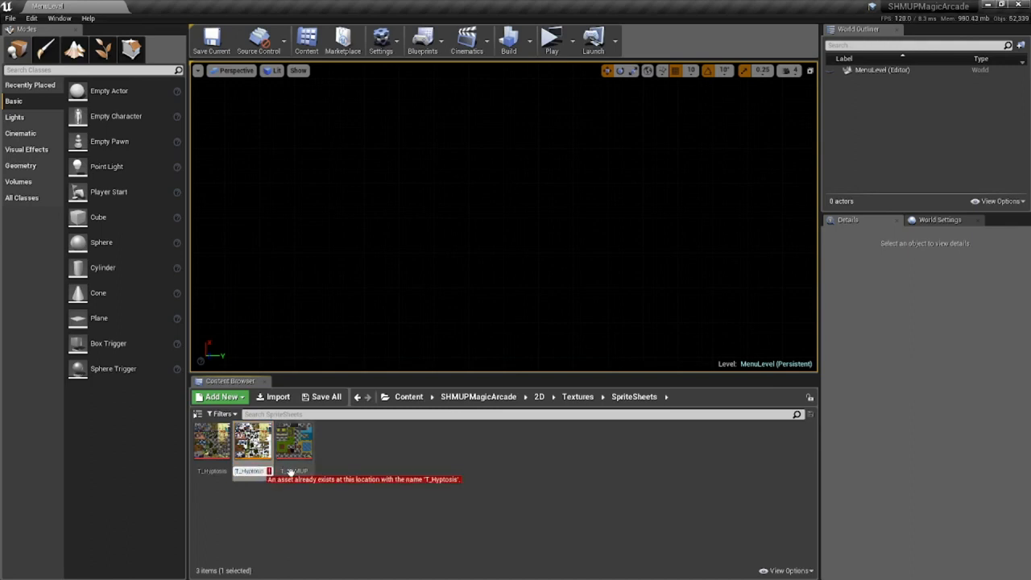
pyautogui.press('Delete')
pyautogui.write('TS')
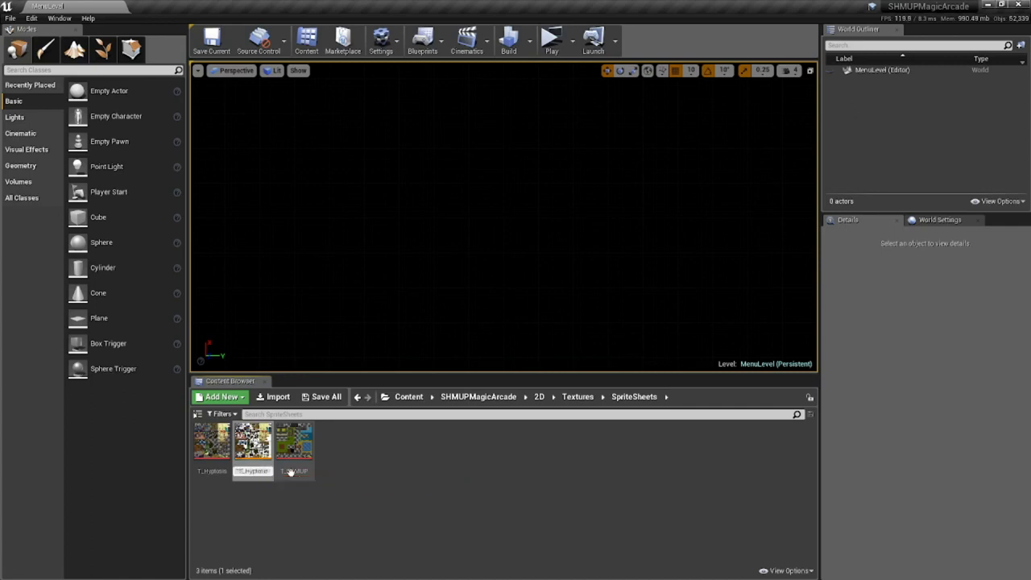
pyautogui.press('Return')
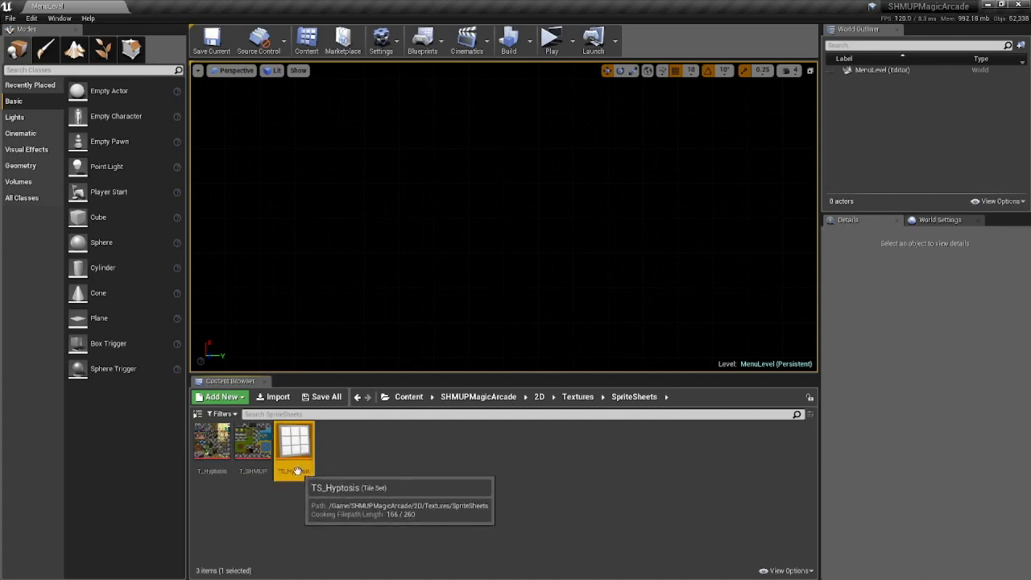
# Open the TS_Hyptosis tile set and examine how single tiles divide the wooden doorway and stone wall artwork.
pyautogui.doubleClick(296, 471)
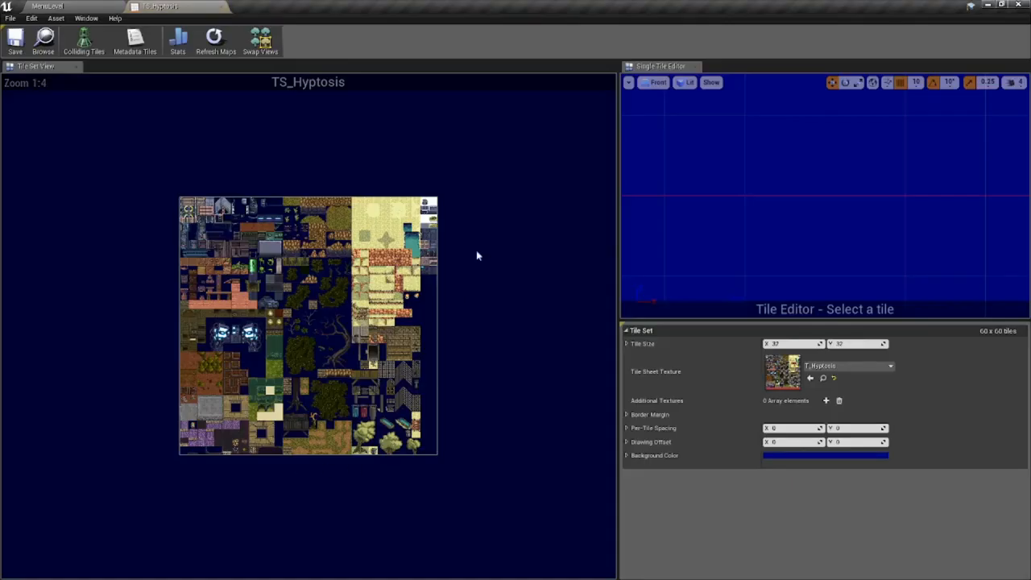
pyautogui.scroll(3, 224, 330)
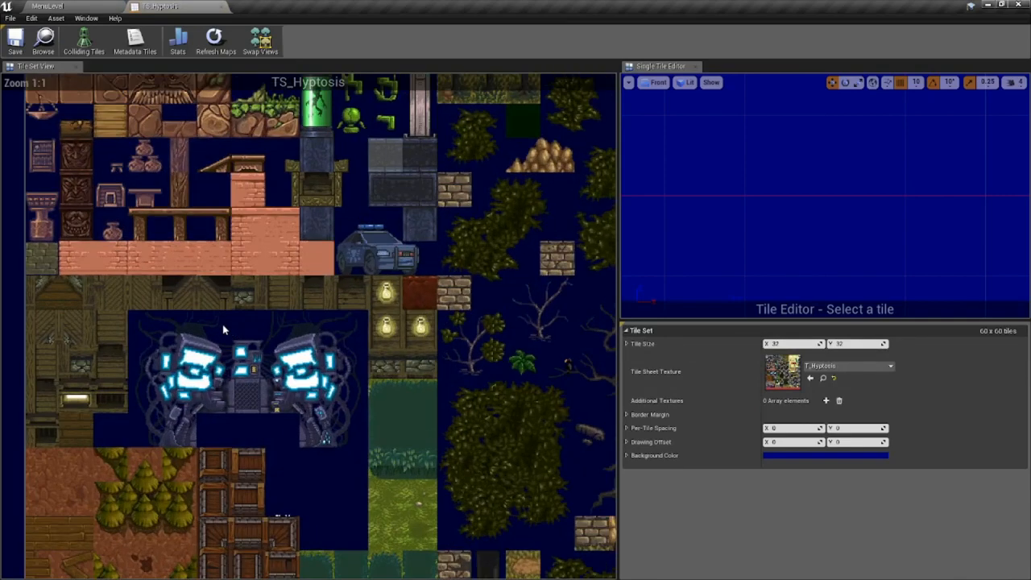
pyautogui.scroll(3, 224, 330)
pyautogui.click(230, 266)
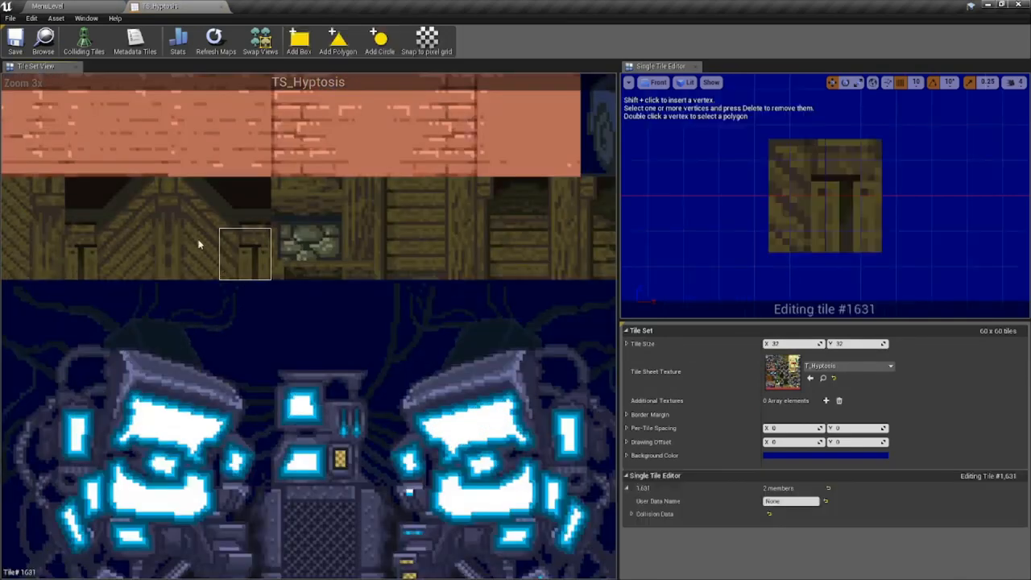
pyautogui.click(208, 239)
pyautogui.click(214, 214)
pyautogui.click(238, 206)
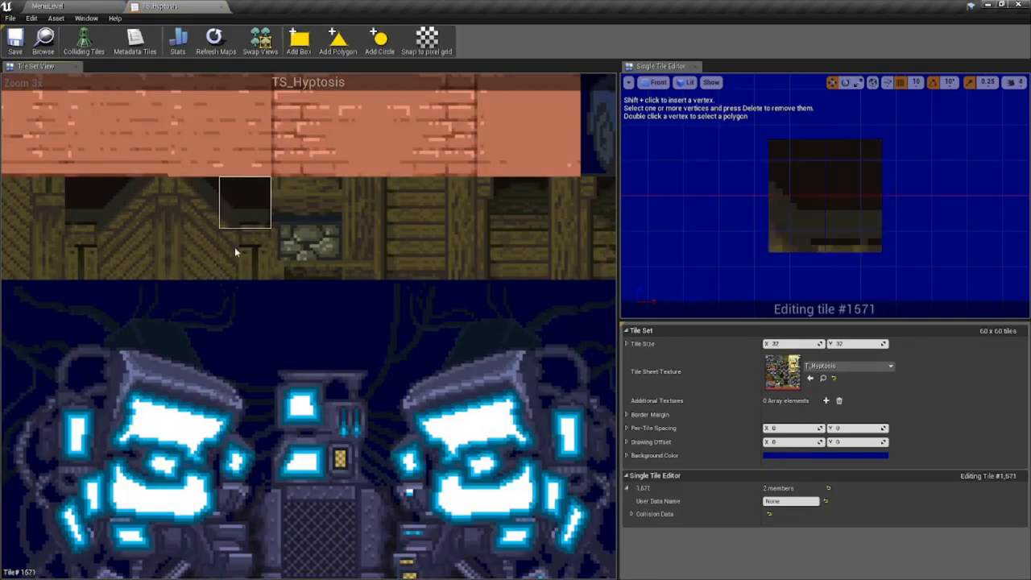
pyautogui.click(779, 343)
pyautogui.click(211, 248)
pyautogui.click(293, 246)
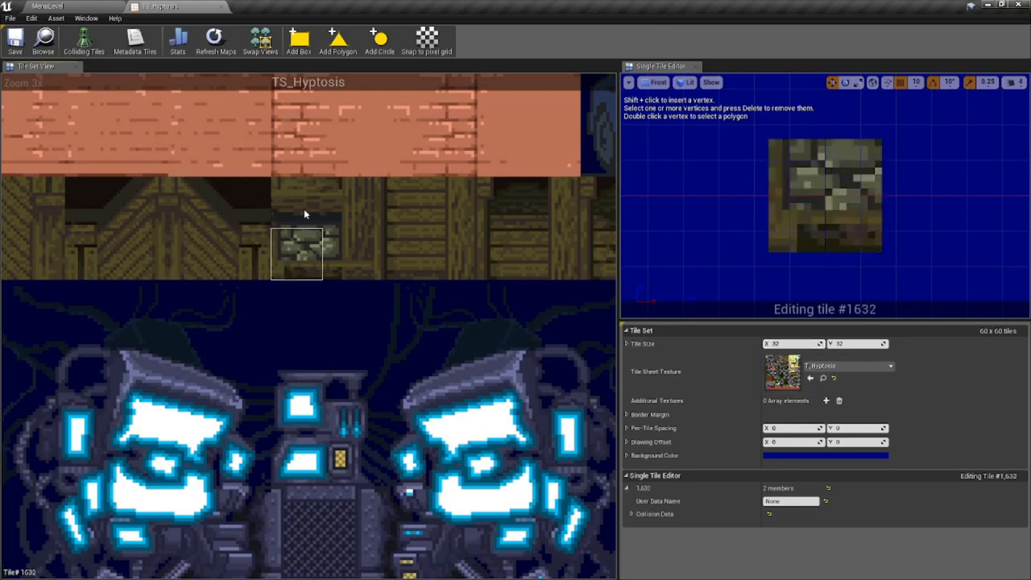
pyautogui.click(304, 209)
pyautogui.click(336, 209)
pyautogui.click(345, 249)
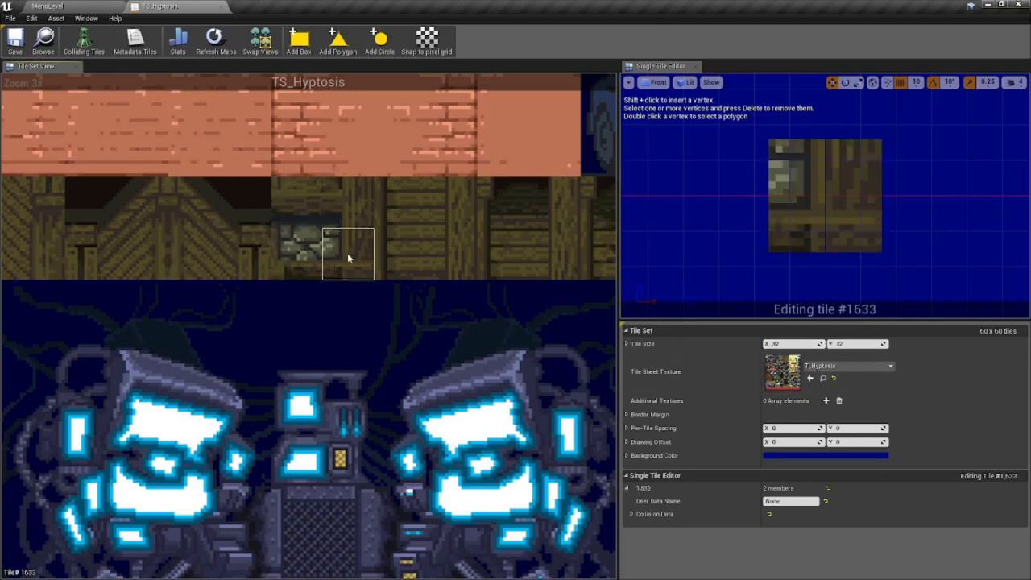
pyautogui.click(306, 256)
# Set the tile size of the tile set to 64 × 64.
pyautogui.click(789, 344)
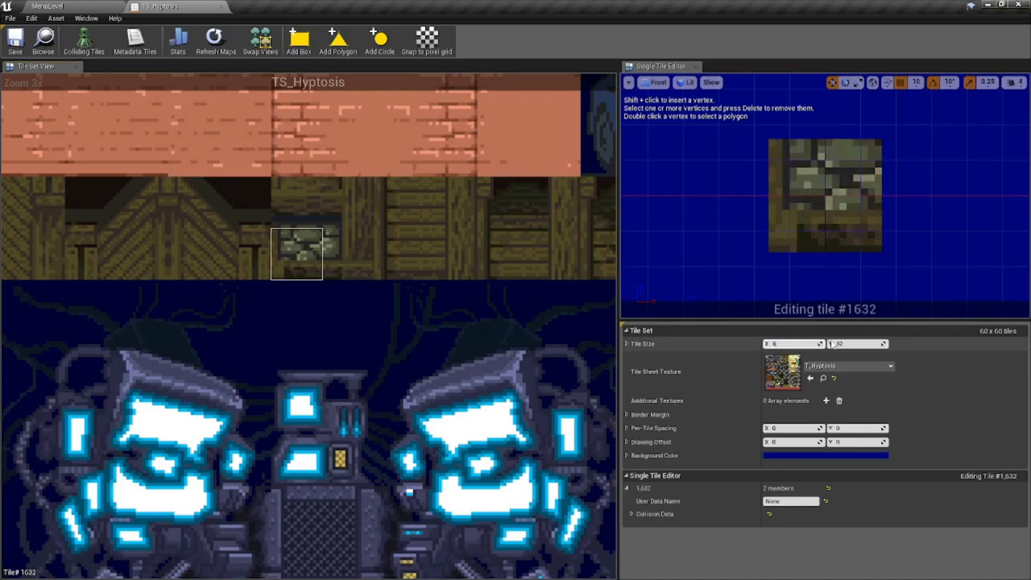
pyautogui.click(831, 344)
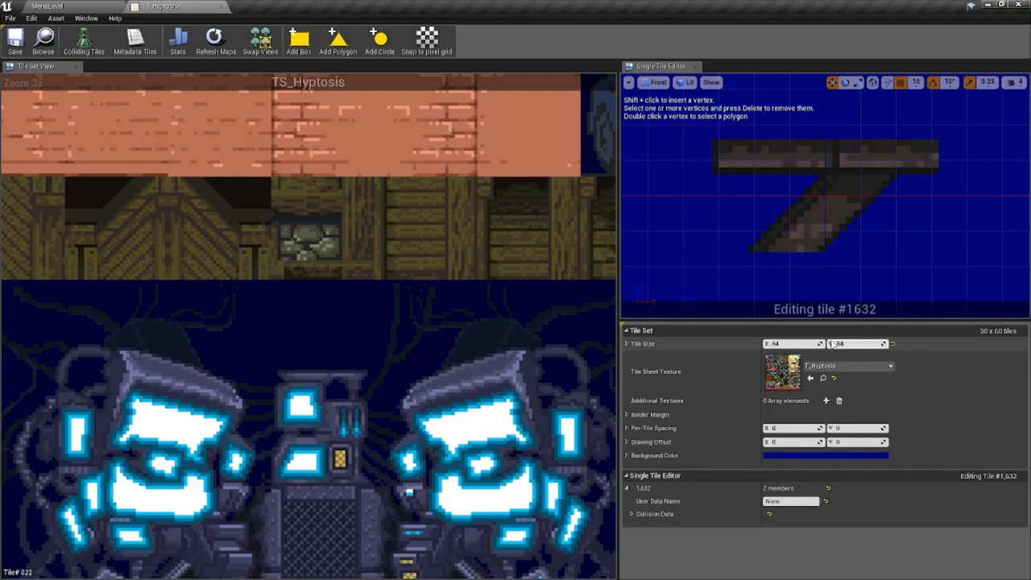
pyautogui.press('Return')
# Examine individual tiles around the ladder and trash can to check that the artwork fits the tile grid.
pyautogui.scroll(-10, 475, 330)
pyautogui.scroll(6, 493, 364)
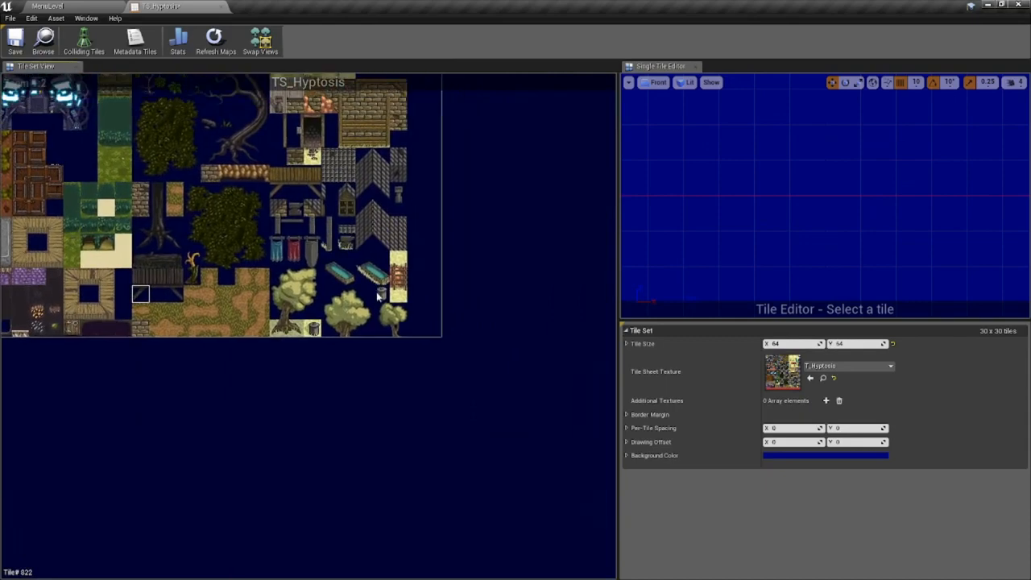
pyautogui.scroll(2, 379, 296)
pyautogui.scroll(3, 388, 301)
pyautogui.click(404, 279)
pyautogui.moveTo(406, 277); pyautogui.dragTo(399, 426, button='right')
pyautogui.click(400, 295)
pyautogui.click(404, 128)
pyautogui.click(258, 228)
pyautogui.click(377, 229)
pyautogui.click(389, 142)
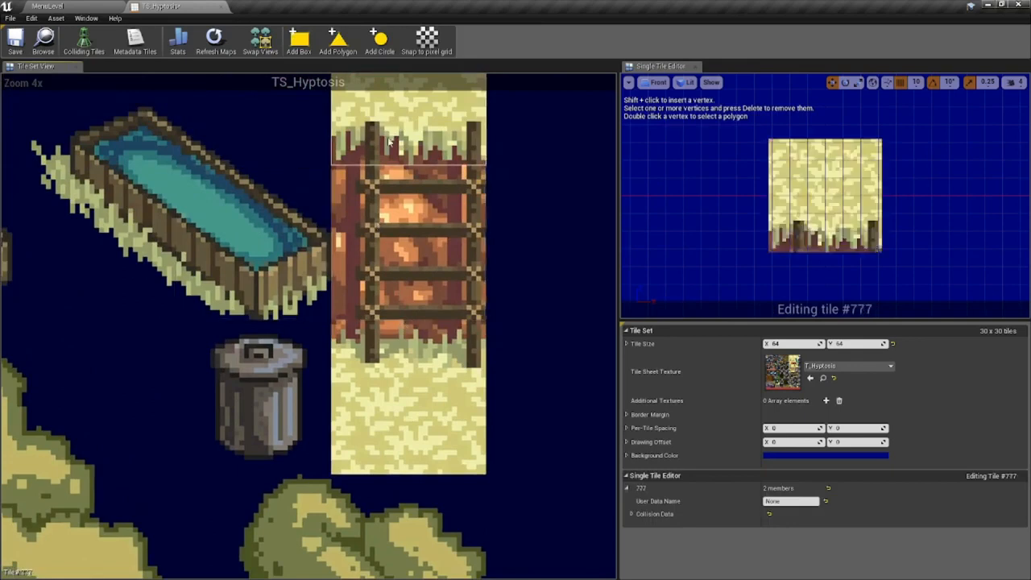
pyautogui.click(359, 427)
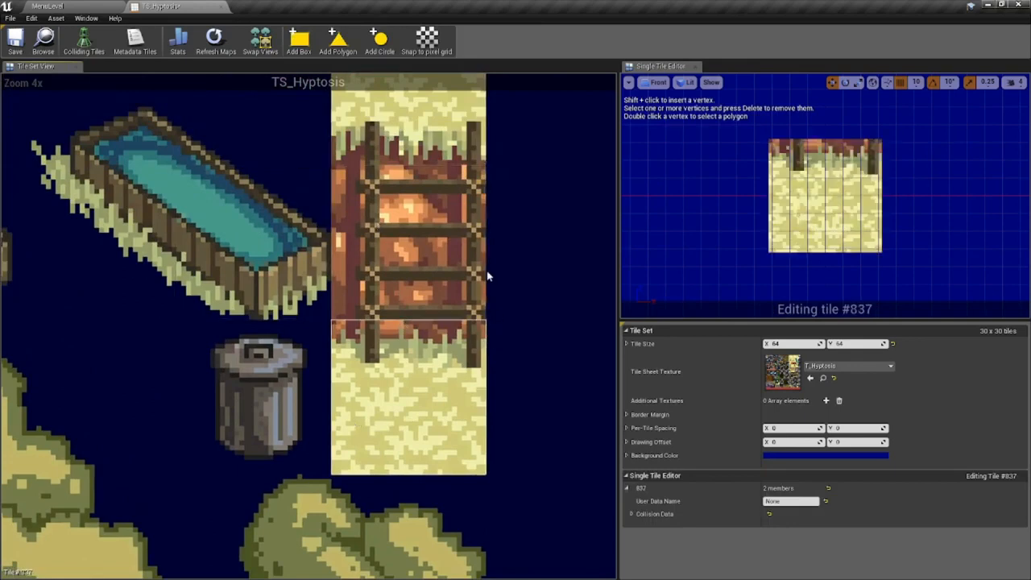
# Close the TS_Hyptosis tile set editor and save all assets.
pyautogui.click(221, 7)
pyautogui.click(11, 18)
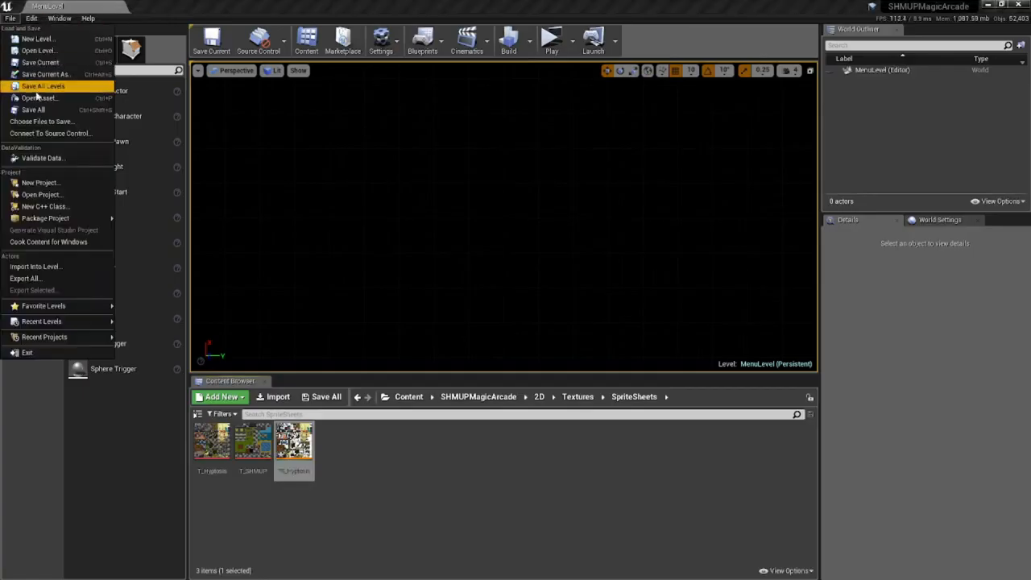
# Create a tile map directly from the TS_Hyptosis tile set and open it for editing.
pyautogui.click(298, 451)
pyautogui.rightClick(303, 464)
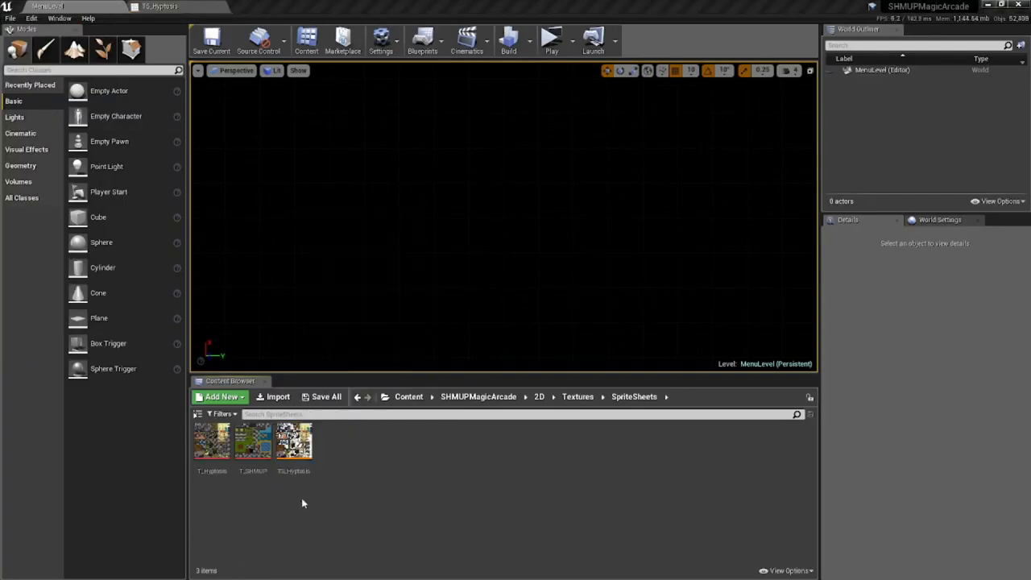
pyautogui.rightClick(298, 466)
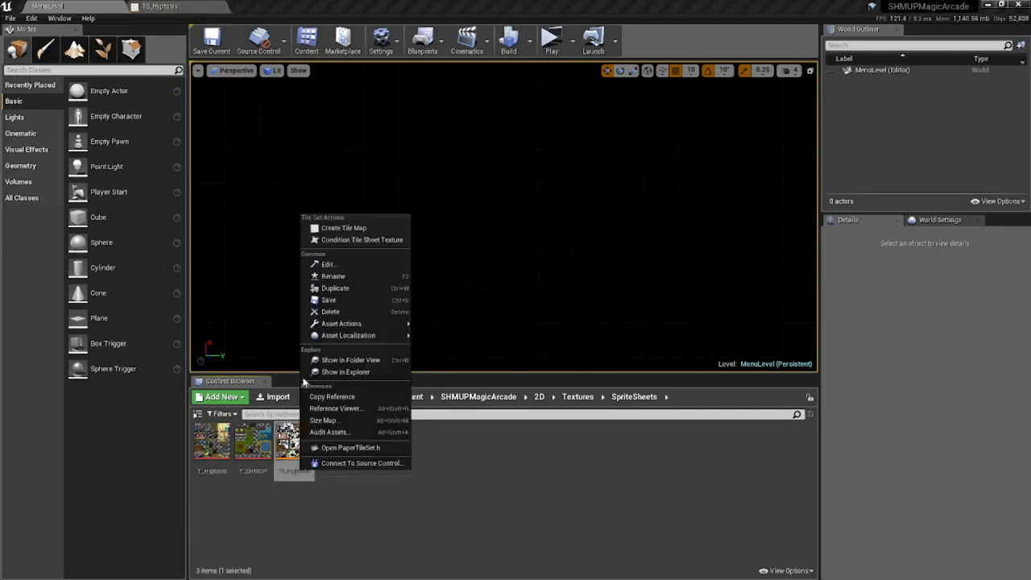
pyautogui.click(344, 229)
pyautogui.press('Return')
pyautogui.doubleClick(335, 443)
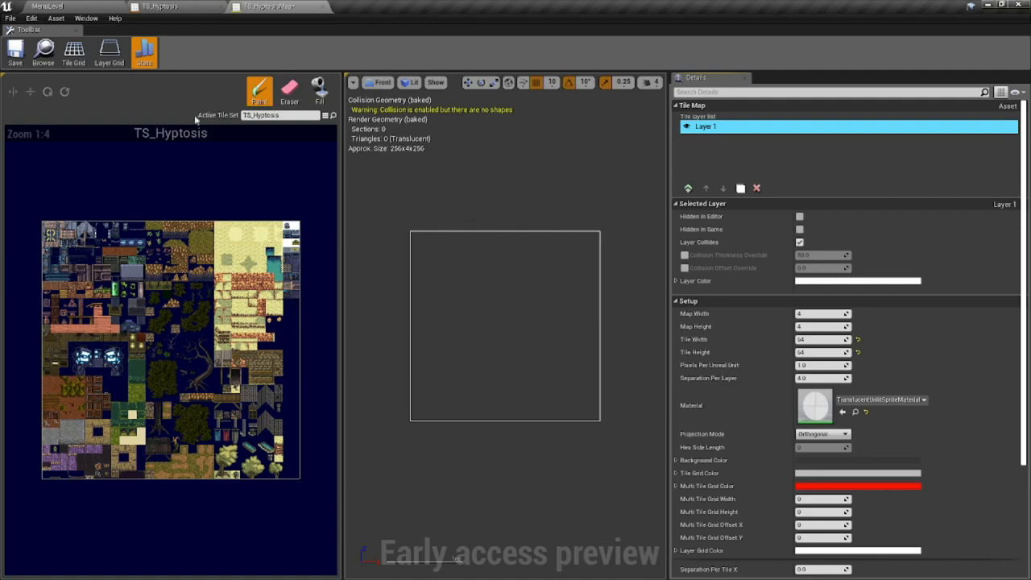
# Close the TS_HyptosisMap tile map and delete it from the SpriteSheets folder.
pyautogui.click(323, 7)
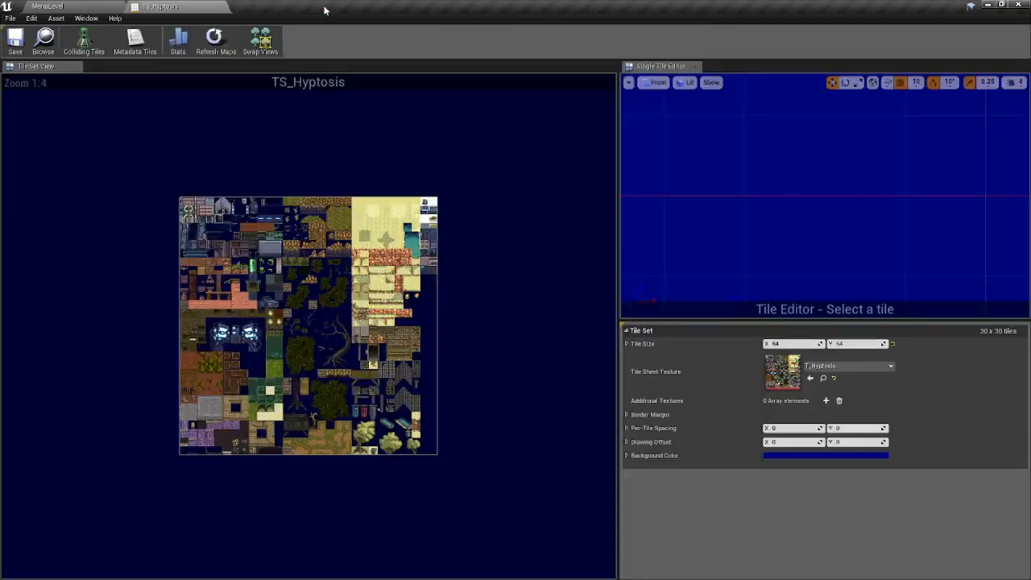
pyautogui.click(102, 7)
pyautogui.click(342, 461)
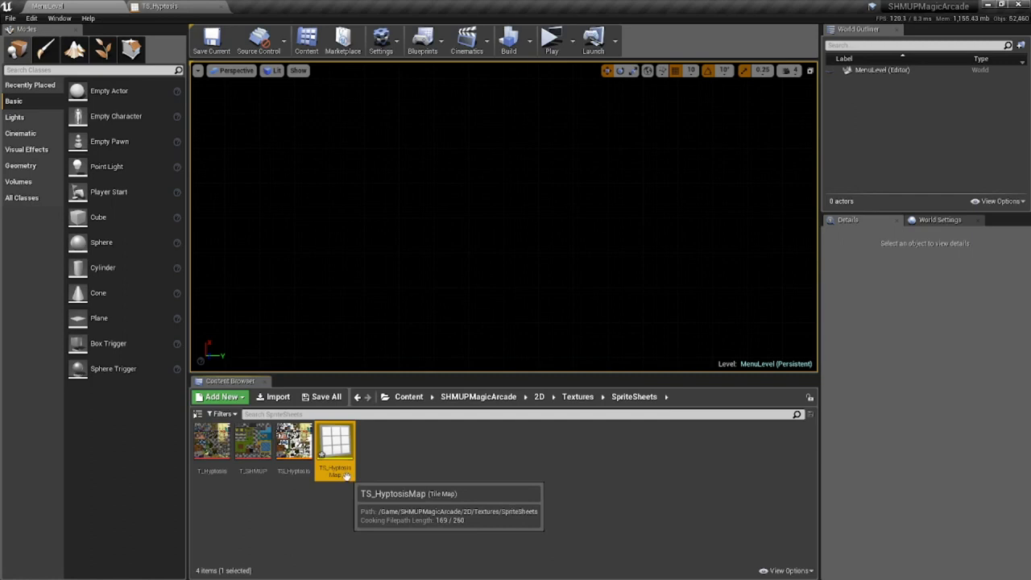
pyautogui.press('Delete')
pyautogui.click(392, 467)
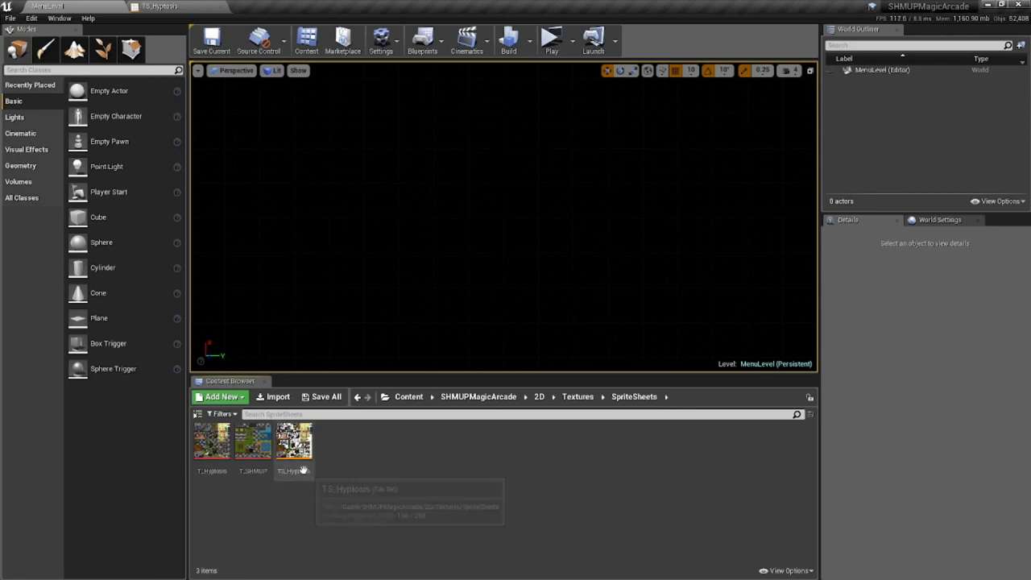
# Create a new Paper2D tile map in the SpriteSheets folder and name it TM_Hyptosis.
pyautogui.rightClick(364, 465)
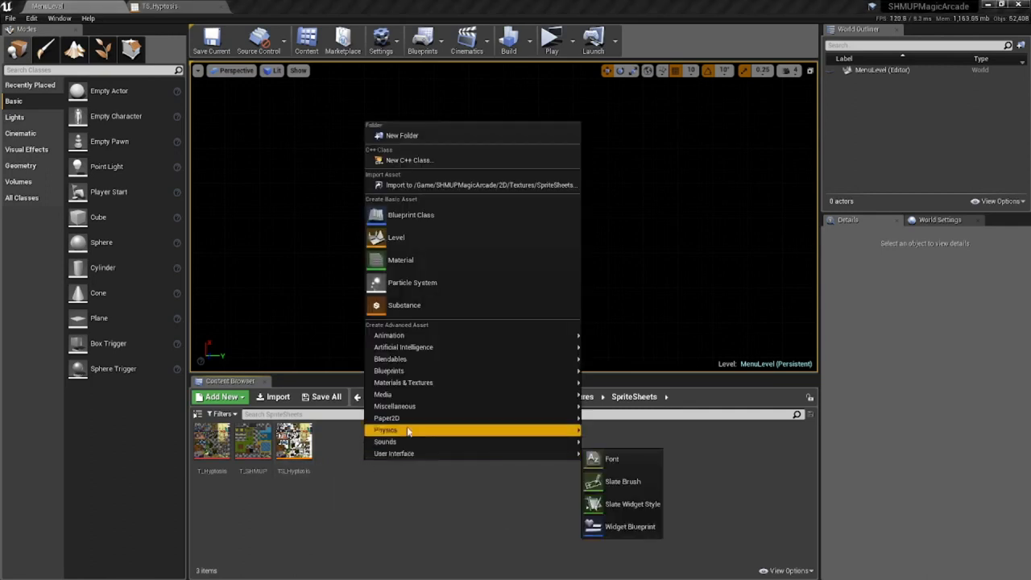
pyautogui.moveTo(418, 424)
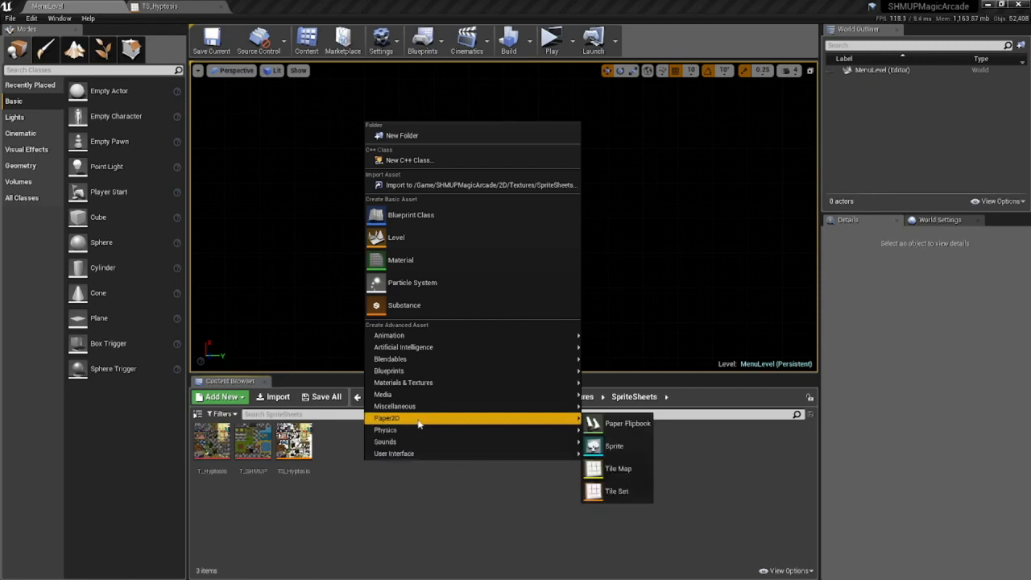
pyautogui.click(628, 469)
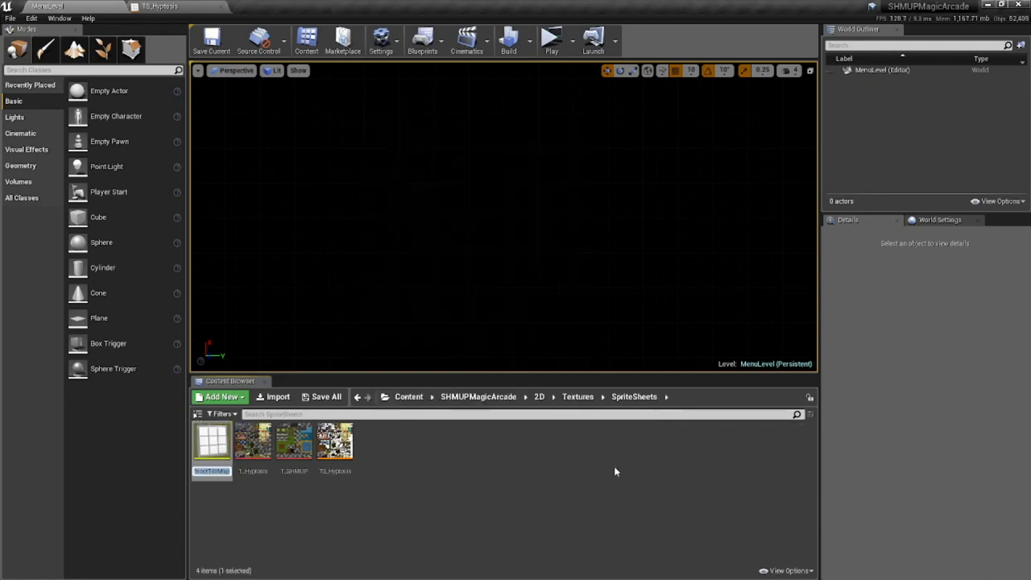
pyautogui.write('TM_Hyptosis')
pyautogui.press('Return')
# Open the TM_Hyptosis tile map and choose TS_Hyptosis as its active tile set.
pyautogui.doubleClick(298, 471)
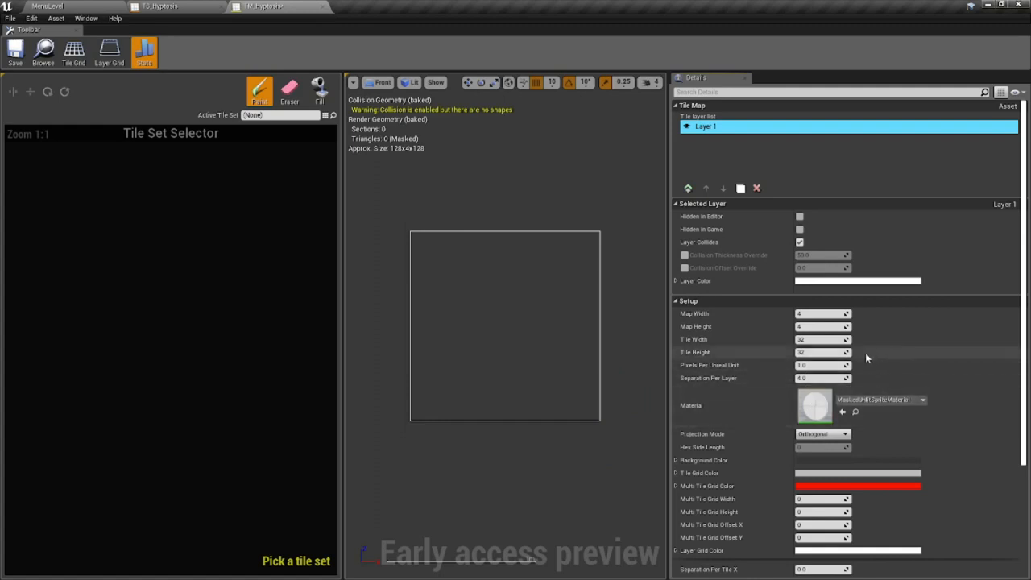
pyautogui.click(327, 117)
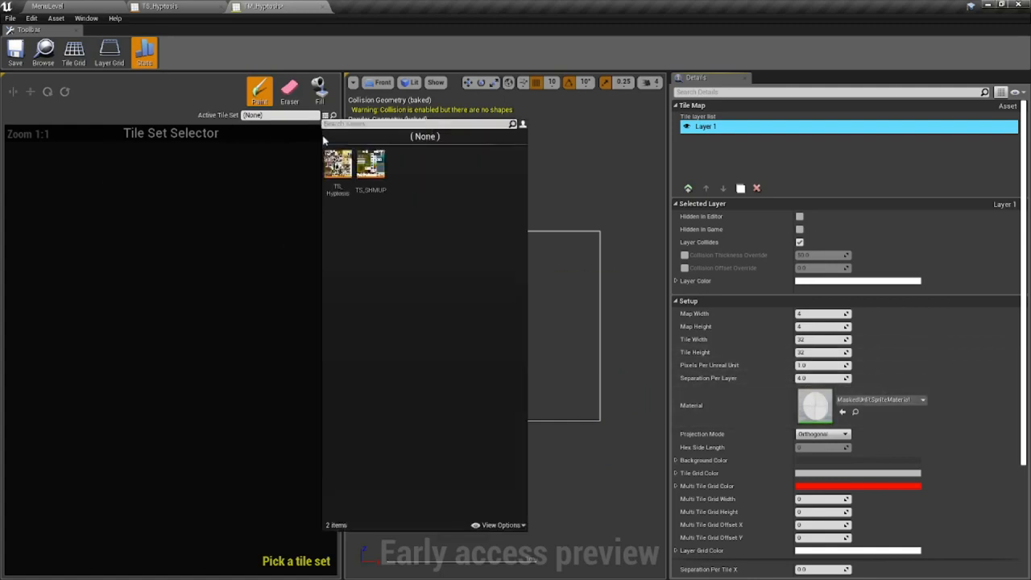
pyautogui.click(339, 173)
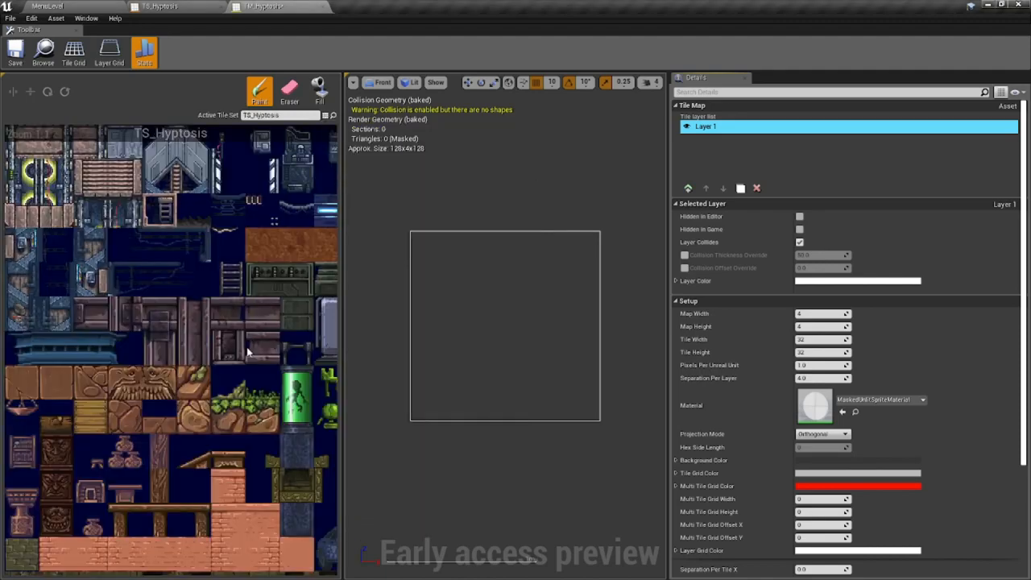
# Set the tile map to 30 × 30 tiles with a tile width and height of 64.
pyautogui.scroll(-4, 247, 346)
pyautogui.scroll(3, 281, 394)
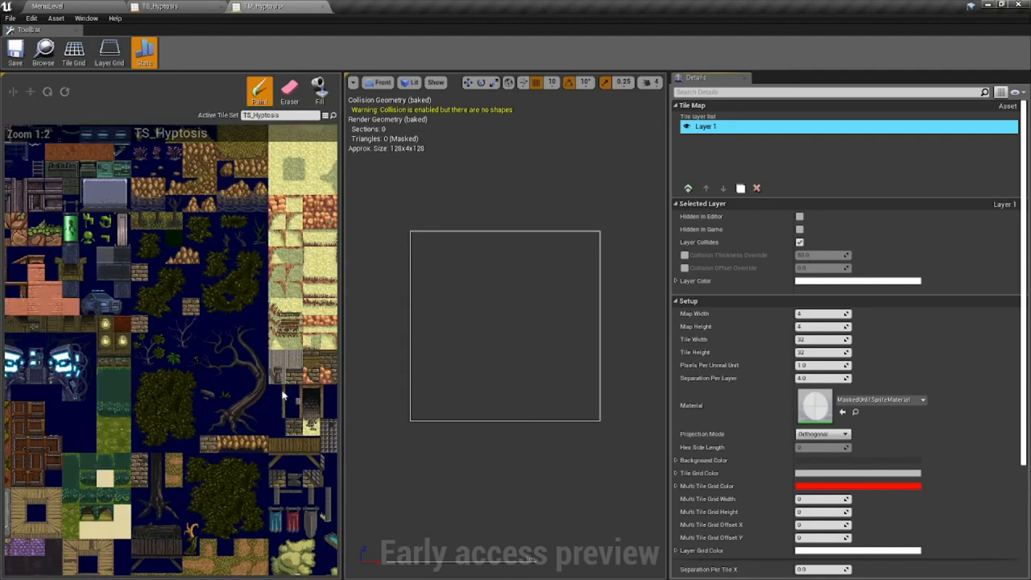
pyautogui.scroll(-1, 282, 394)
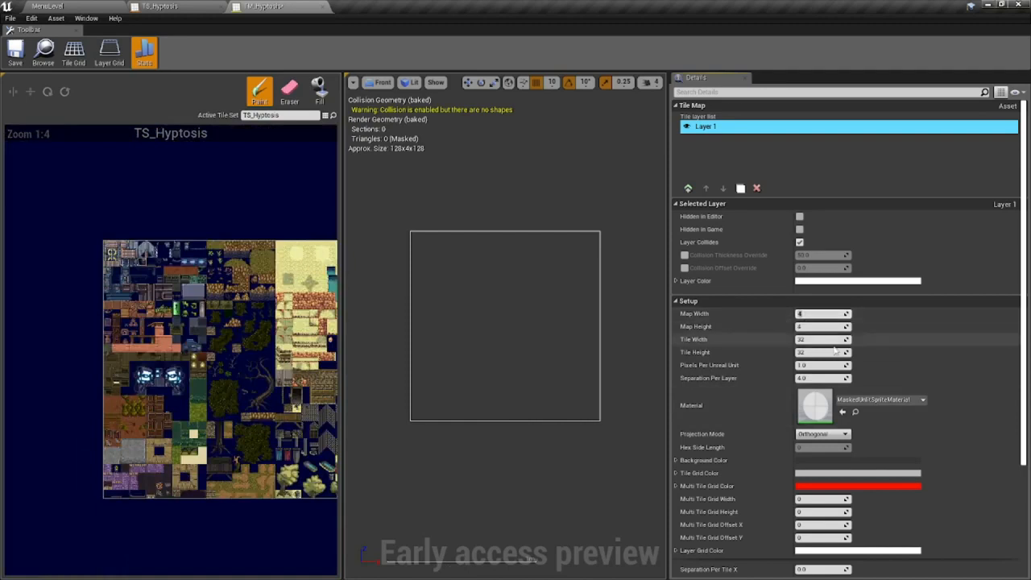
pyautogui.press('Tab')
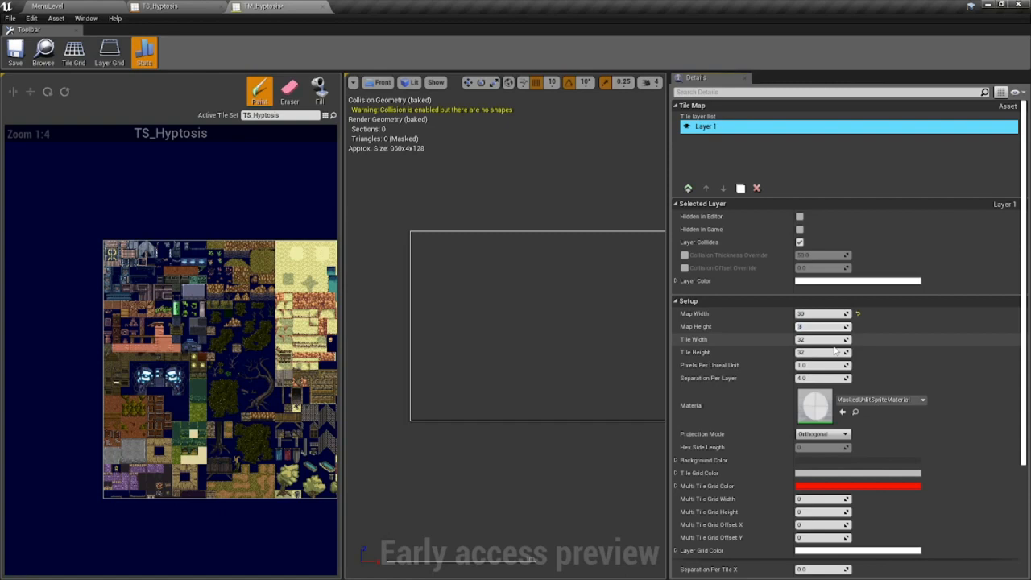
pyautogui.press('Tab')
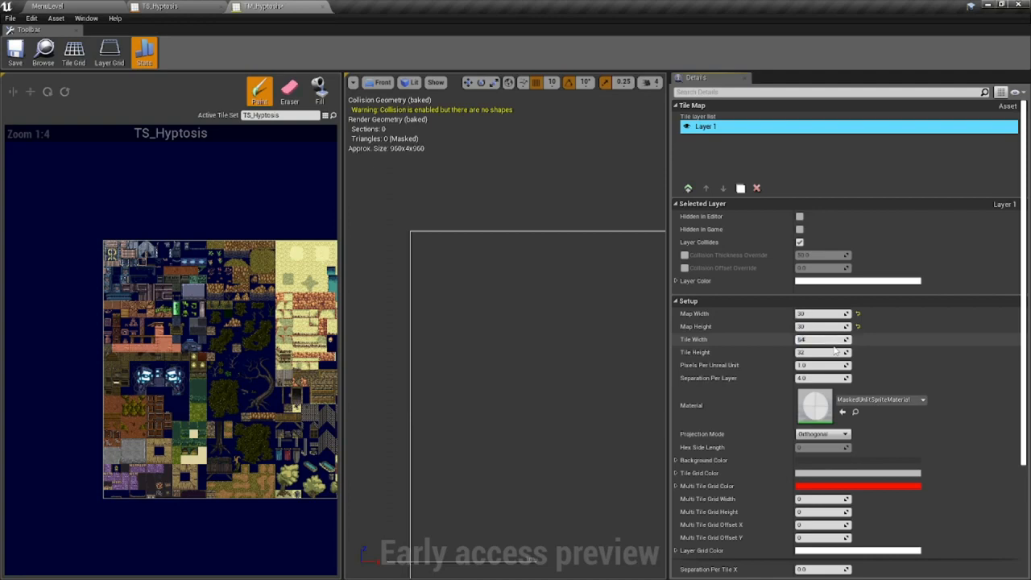
pyautogui.press('Tab')
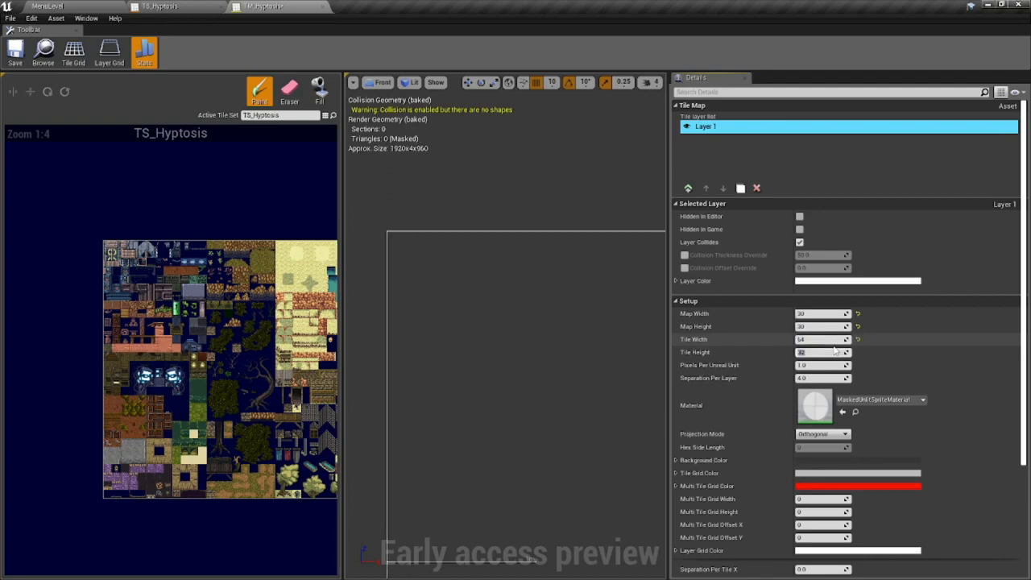
pyautogui.press('Tab')
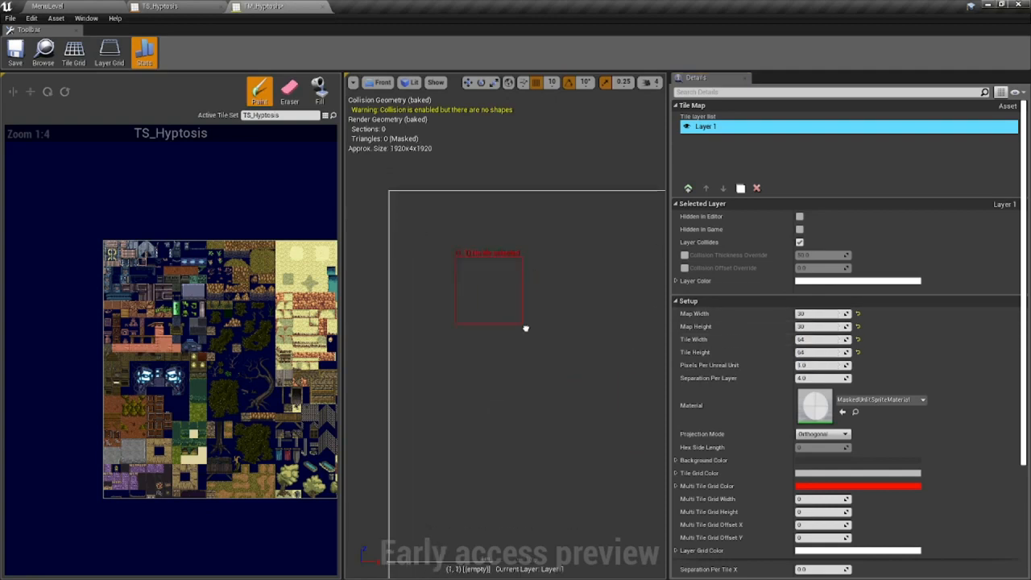
# Enlarge the map viewport by narrowing the tile palette and the details area, and fit the whole map in it.
pyautogui.scroll(-3, 423, 249)
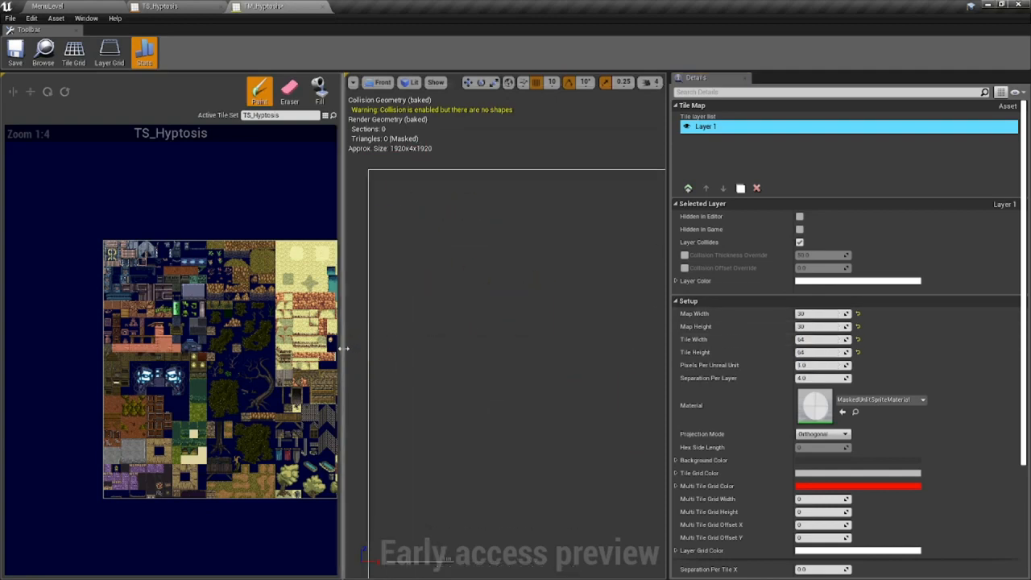
pyautogui.moveTo(341, 348); pyautogui.dragTo(219, 348)
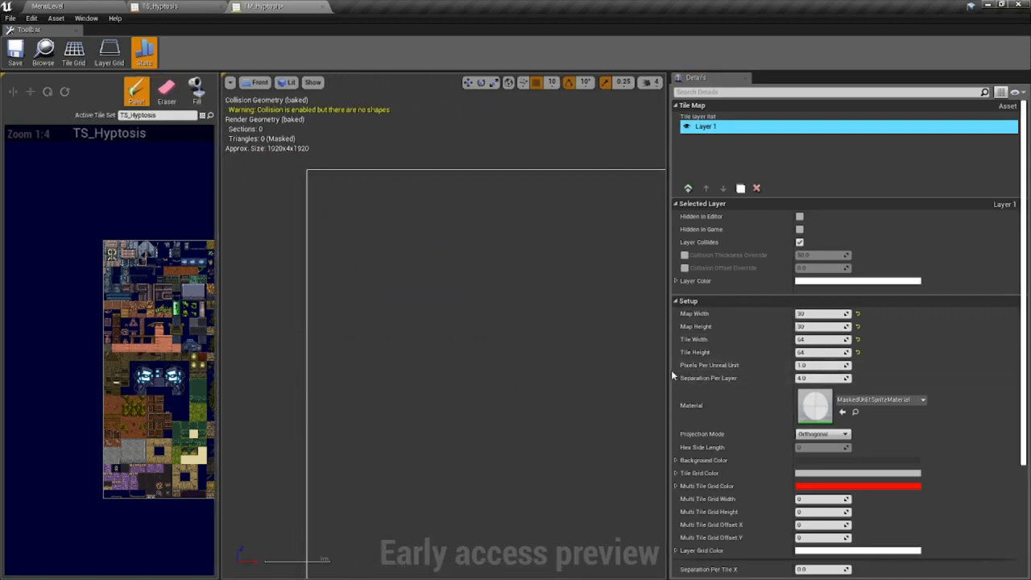
pyautogui.moveTo(668, 369); pyautogui.dragTo(855, 359)
pyautogui.scroll(3, 728, 364)
pyautogui.scroll(-8, 595, 309)
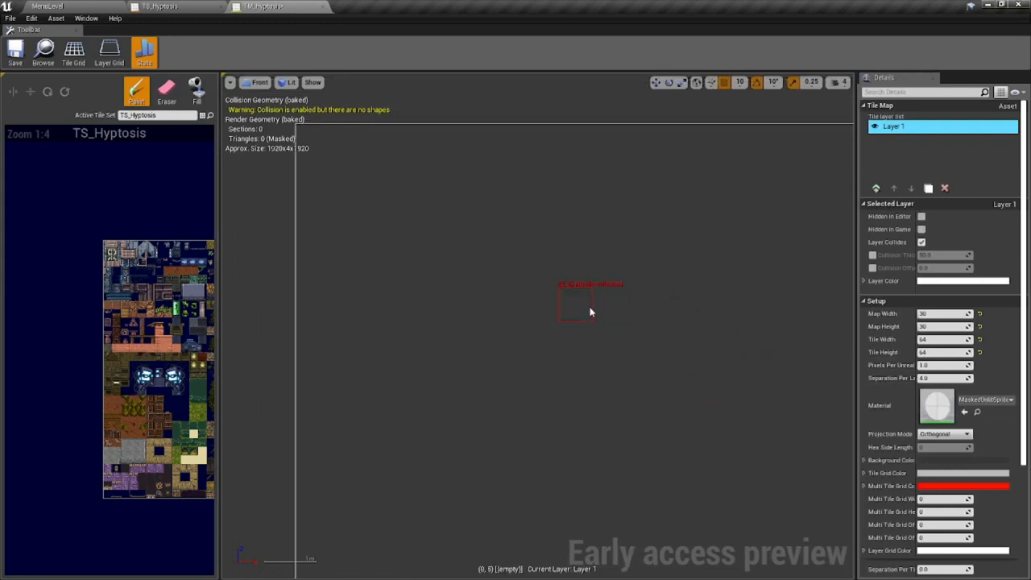
pyautogui.scroll(-3, 608, 330)
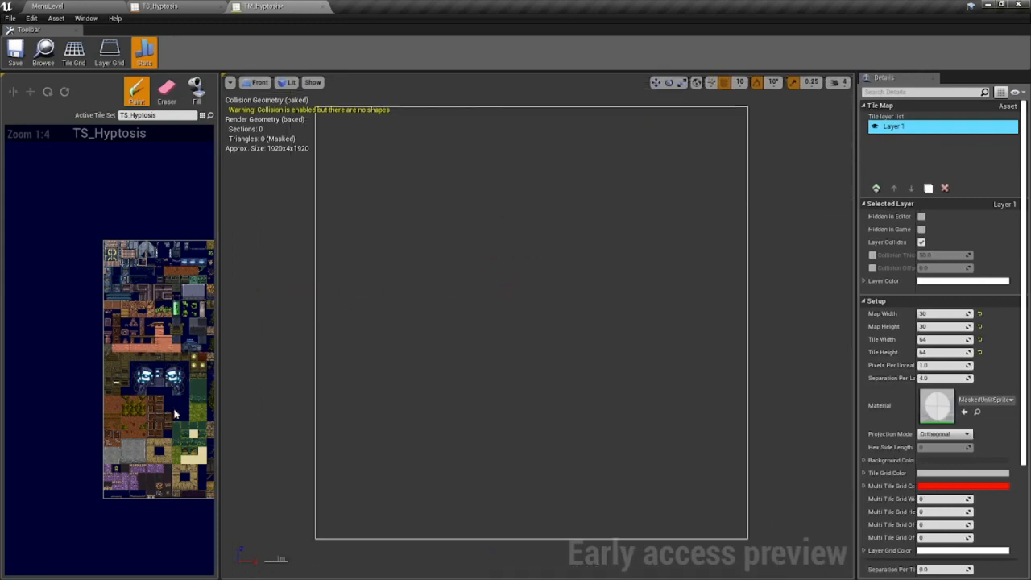
# Fill the whole of Layer 1 with the plain brown dirt tile (#540).
pyautogui.scroll(3, 168, 412)
pyautogui.scroll(-1, 168, 408)
pyautogui.moveTo(168, 408); pyautogui.dragTo(210, 257, button='right')
pyautogui.click(24, 223)
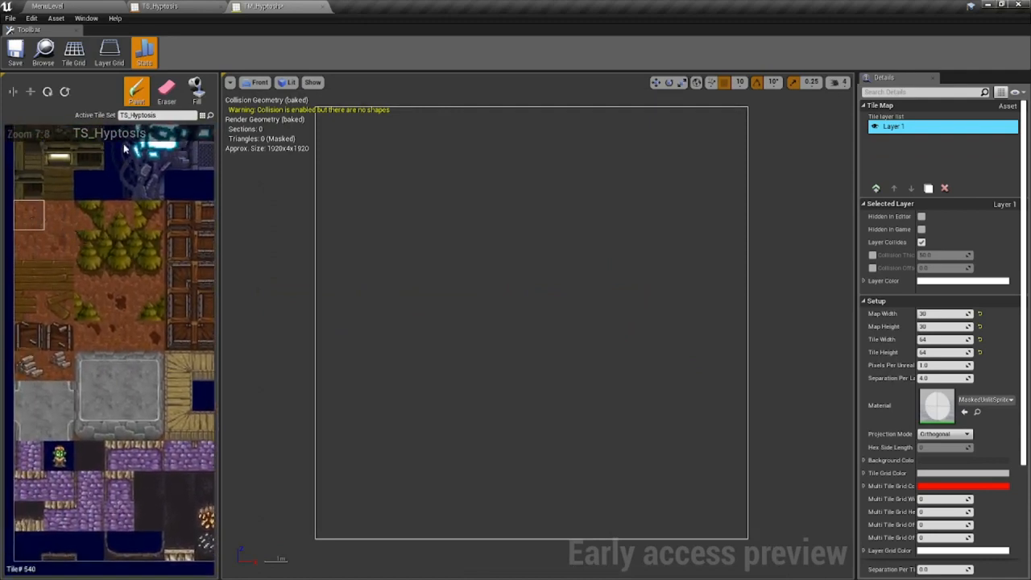
pyautogui.click(195, 91)
pyautogui.click(341, 154)
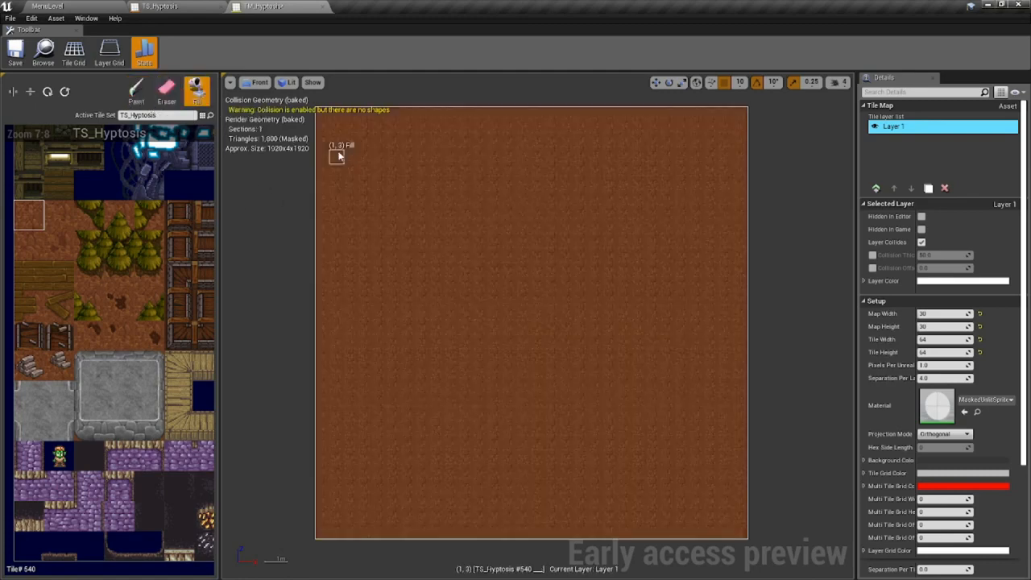
# Paint single dirt variation tiles, such as cracks and dark spots, at scattered places over the brown ground of Layer 1.
pyautogui.click(137, 91)
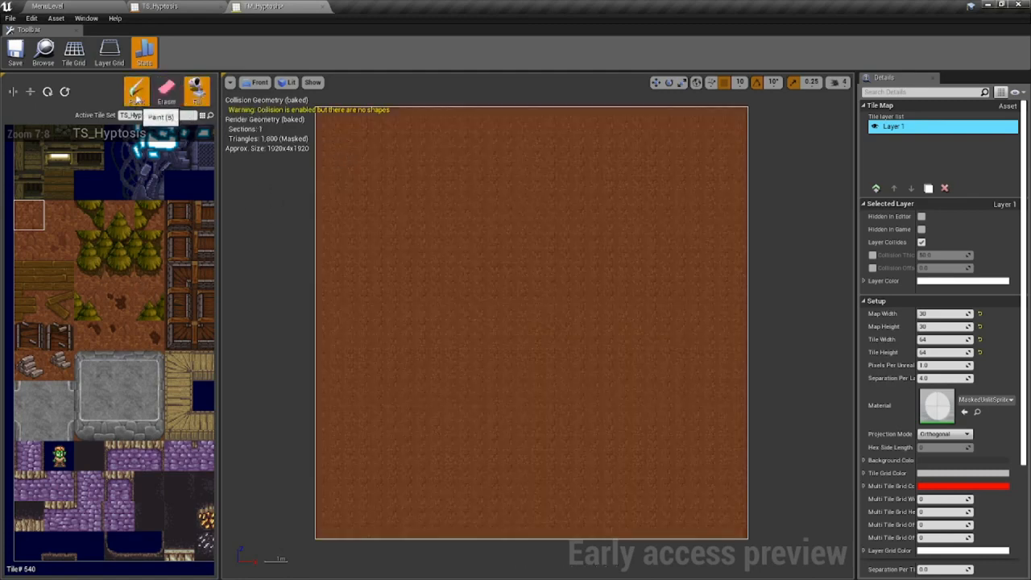
pyautogui.click(59, 225)
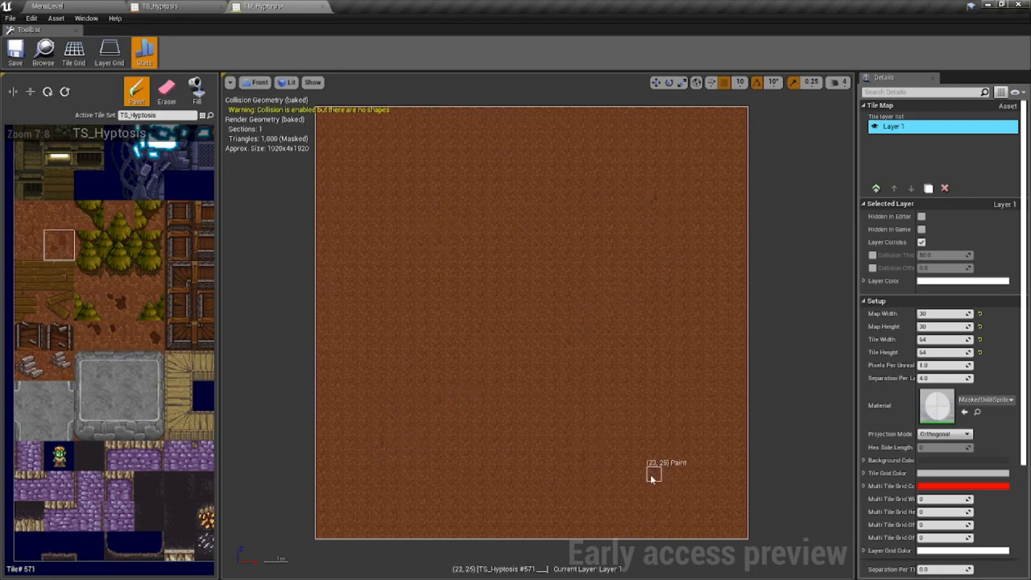
pyautogui.click(320, 259)
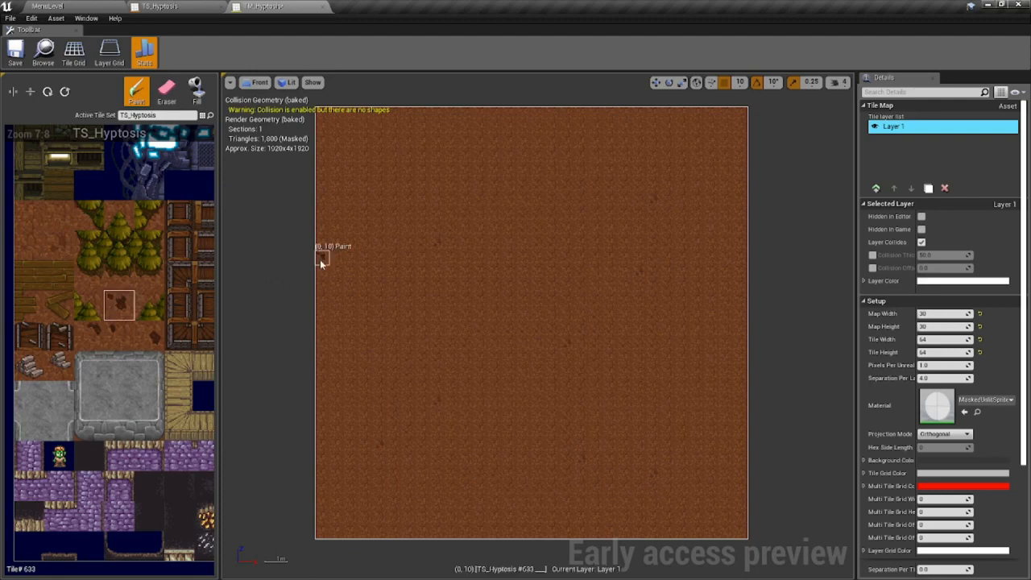
pyautogui.click(482, 141)
pyautogui.click(596, 286)
pyautogui.click(437, 475)
pyautogui.click(683, 372)
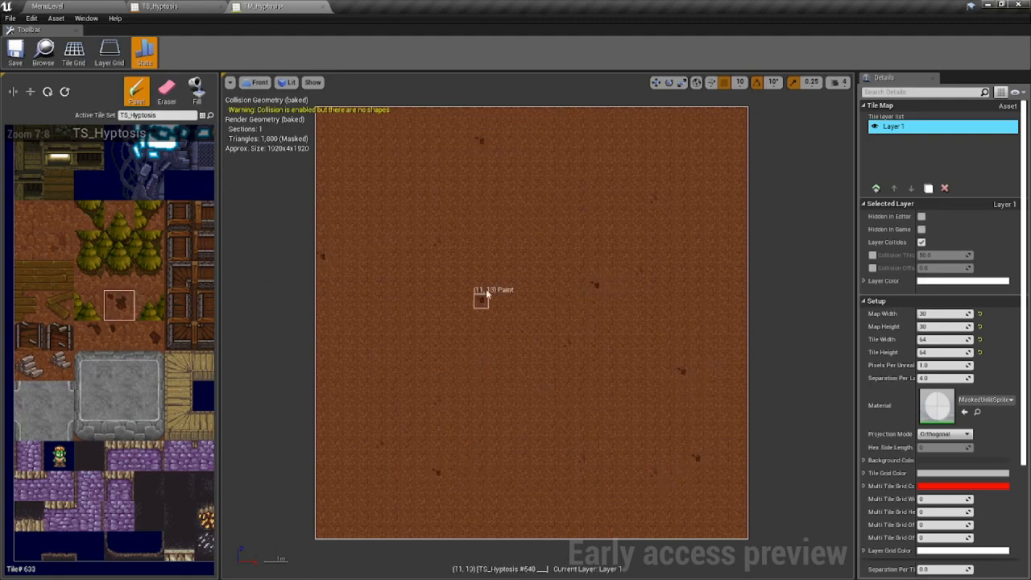
pyautogui.click(633, 161)
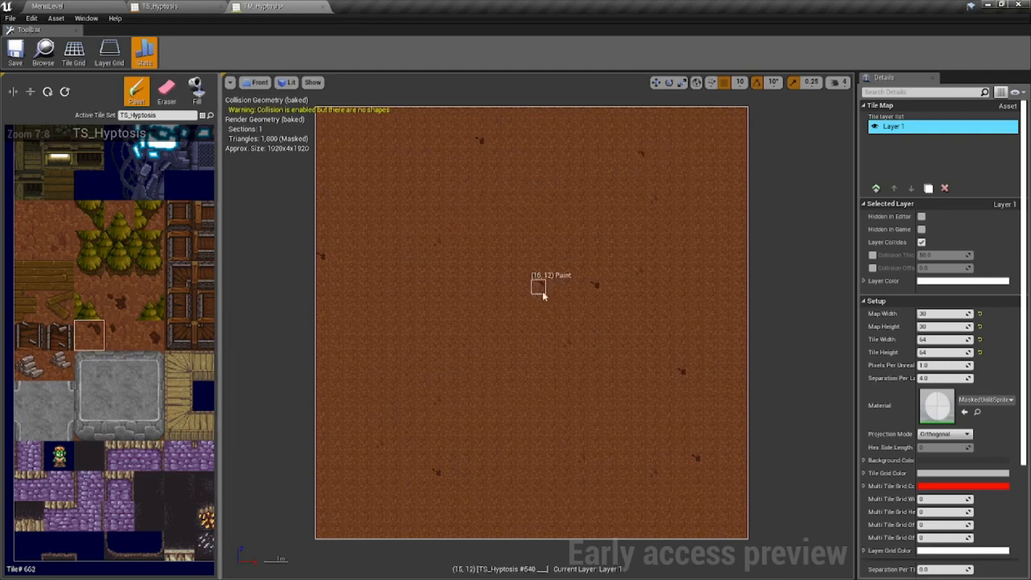
pyautogui.click(147, 340)
pyautogui.click(453, 330)
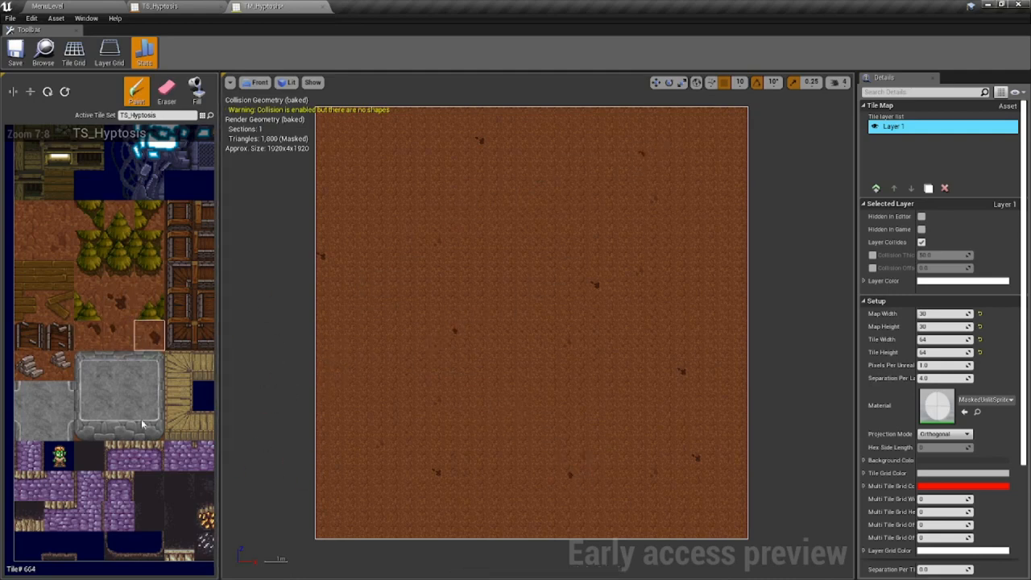
# Paint a solid pale sand area with tile #20 from the map's left edge to near its middle.
pyautogui.scroll(-3, 142, 423)
pyautogui.moveTo(148, 420); pyautogui.dragTo(0, 407, button='right')
pyautogui.moveTo(83, 326); pyautogui.dragTo(97, 355, button='right')
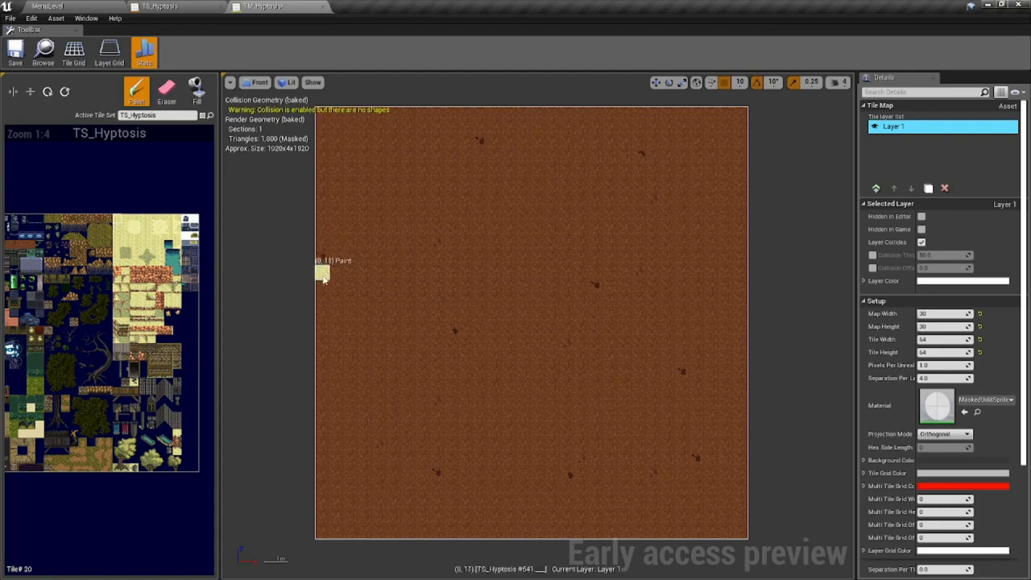
pyautogui.moveTo(311, 285)
pyautogui.mouseDown()
pyautogui.moveTo(386, 287)
pyautogui.moveTo(501, 330)
pyautogui.moveTo(435, 406)
pyautogui.moveTo(319, 441)
pyautogui.moveTo(392, 407)
pyautogui.moveTo(428, 357)
pyautogui.moveTo(335, 343)
pyautogui.moveTo(318, 314)
pyautogui.moveTo(411, 304)
pyautogui.moveTo(487, 346)
pyautogui.moveTo(370, 325)
pyautogui.mouseUp()
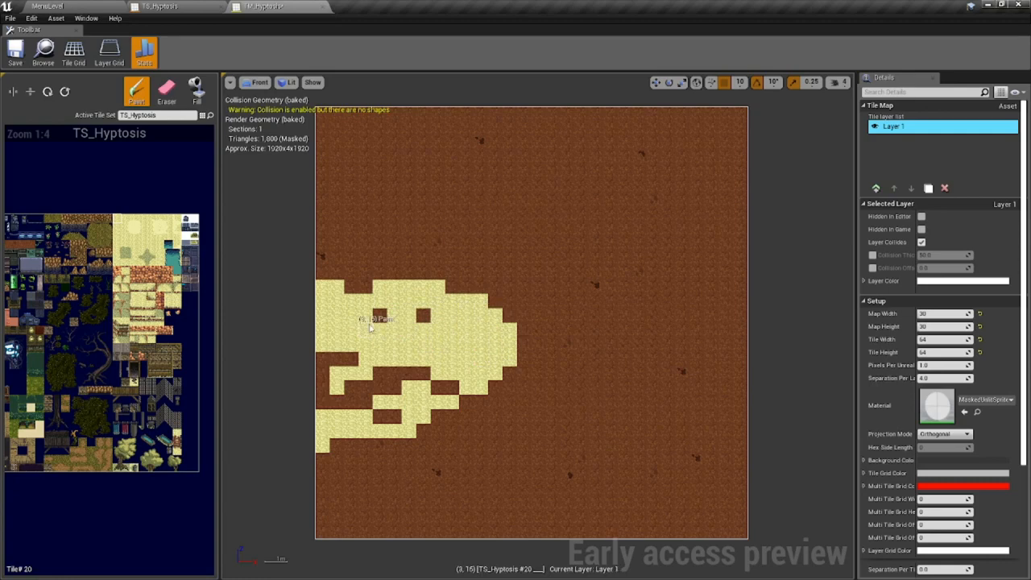
pyautogui.moveTo(429, 388)
pyautogui.mouseDown()
pyautogui.moveTo(322, 399)
pyautogui.moveTo(326, 366)
pyautogui.moveTo(348, 370)
pyautogui.moveTo(357, 281)
pyautogui.moveTo(351, 296)
pyautogui.moveTo(318, 256)
pyautogui.mouseUp()
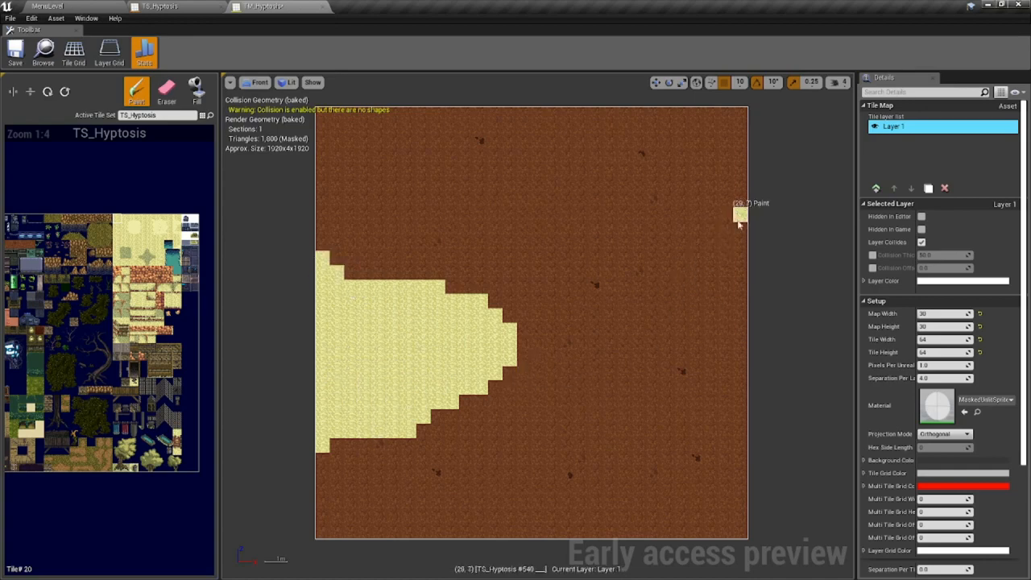
# Paint a second solid sand area from the map's right edge inward, leaving a diagonal dirt path between the two areas.
pyautogui.moveTo(741, 189)
pyautogui.mouseDown()
pyautogui.moveTo(656, 318)
pyautogui.moveTo(683, 385)
pyautogui.moveTo(745, 423)
pyautogui.moveTo(716, 377)
pyautogui.moveTo(680, 362)
pyautogui.moveTo(679, 295)
pyautogui.moveTo(709, 268)
pyautogui.mouseUp()
pyautogui.moveTo(658, 343)
pyautogui.mouseDown()
pyautogui.moveTo(552, 249)
pyautogui.moveTo(733, 177)
pyautogui.moveTo(649, 232)
pyautogui.moveTo(567, 246)
pyautogui.moveTo(621, 283)
pyautogui.moveTo(596, 270)
pyautogui.moveTo(645, 320)
pyautogui.moveTo(664, 242)
pyautogui.moveTo(710, 216)
pyautogui.moveTo(616, 269)
pyautogui.moveTo(644, 278)
pyautogui.moveTo(736, 219)
pyautogui.moveTo(737, 385)
pyautogui.moveTo(711, 323)
pyautogui.moveTo(708, 278)
pyautogui.moveTo(722, 266)
pyautogui.moveTo(720, 364)
pyautogui.moveTo(711, 285)
pyautogui.mouseUp()
pyautogui.moveTo(679, 349); pyautogui.dragTo(717, 409)
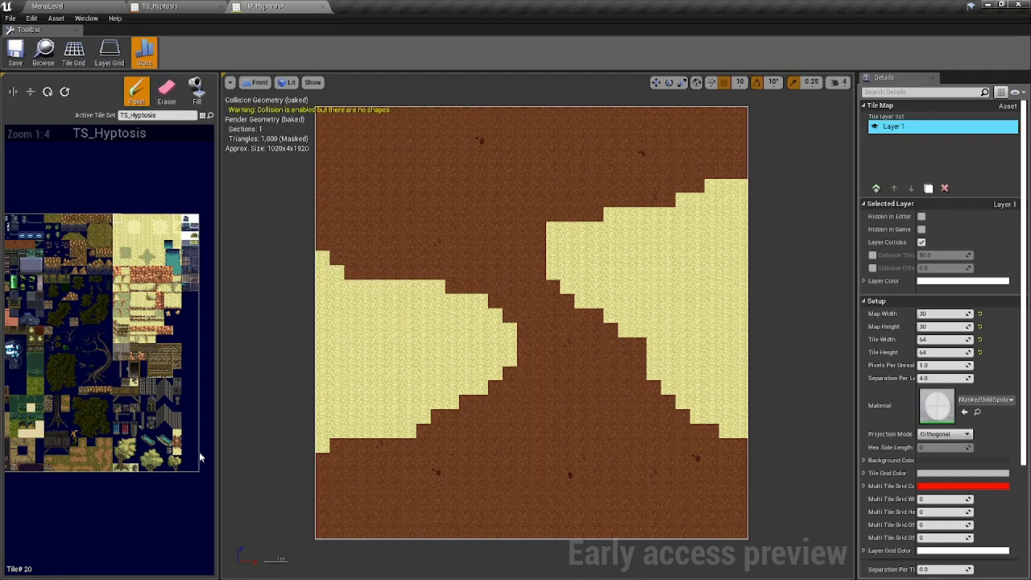
# Add a second layer and stamp the 5 × 5 leafy bush block on it around the border of the left sand area.
pyautogui.scroll(3, 96, 426)
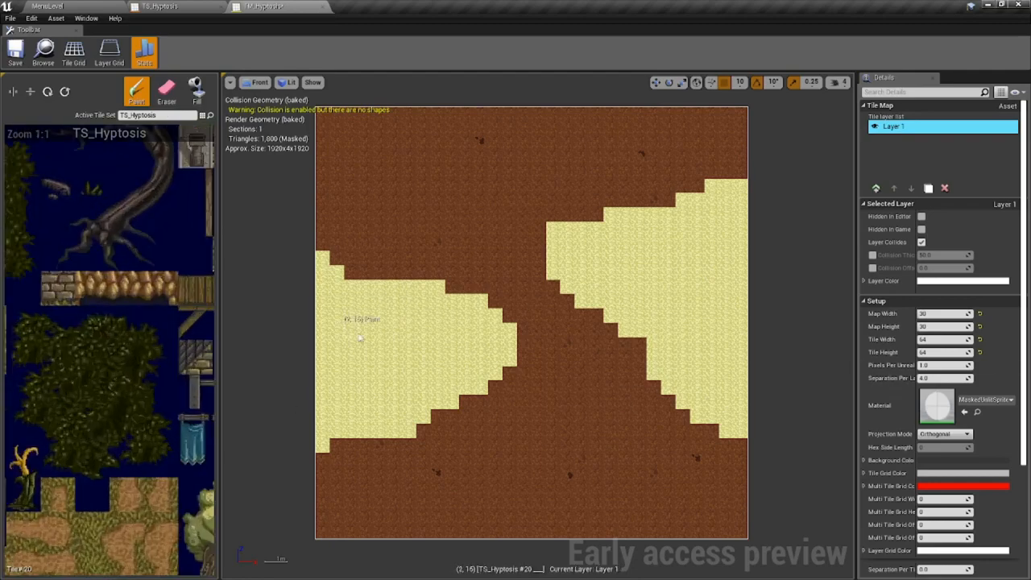
pyautogui.click(876, 188)
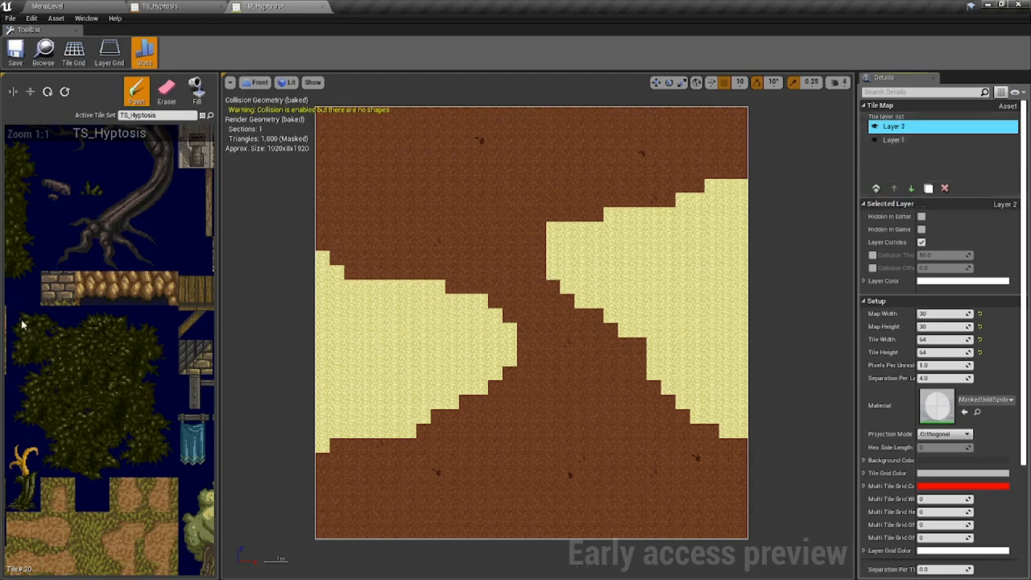
pyautogui.moveTo(21, 325); pyautogui.dragTo(158, 452)
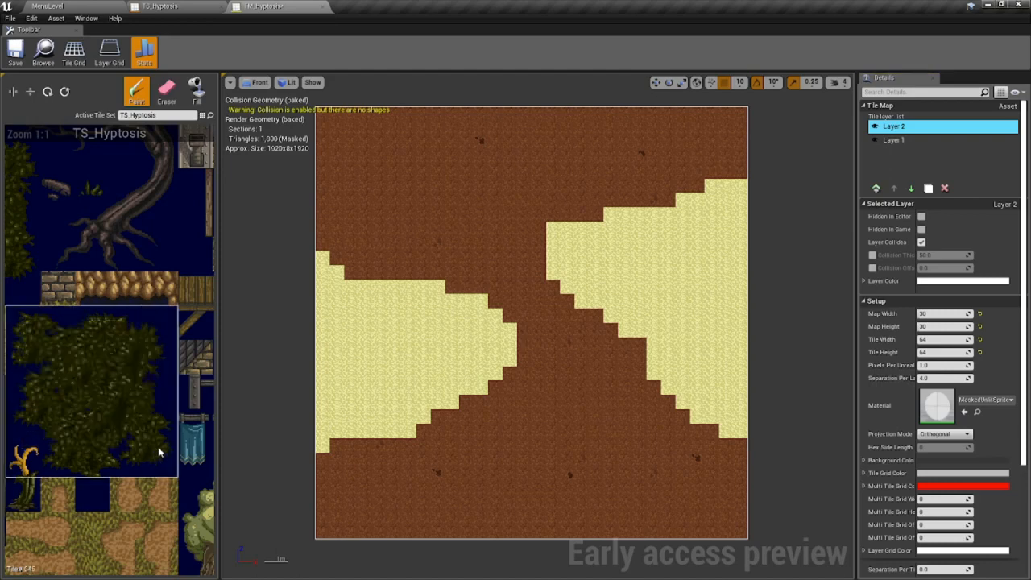
pyautogui.click(308, 232)
pyautogui.click(382, 265)
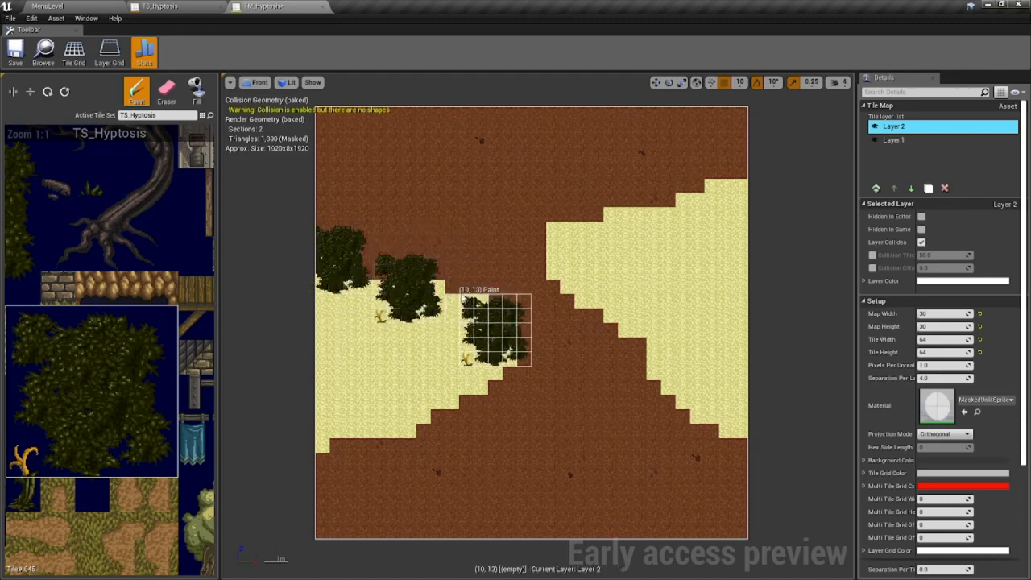
pyautogui.click(455, 282)
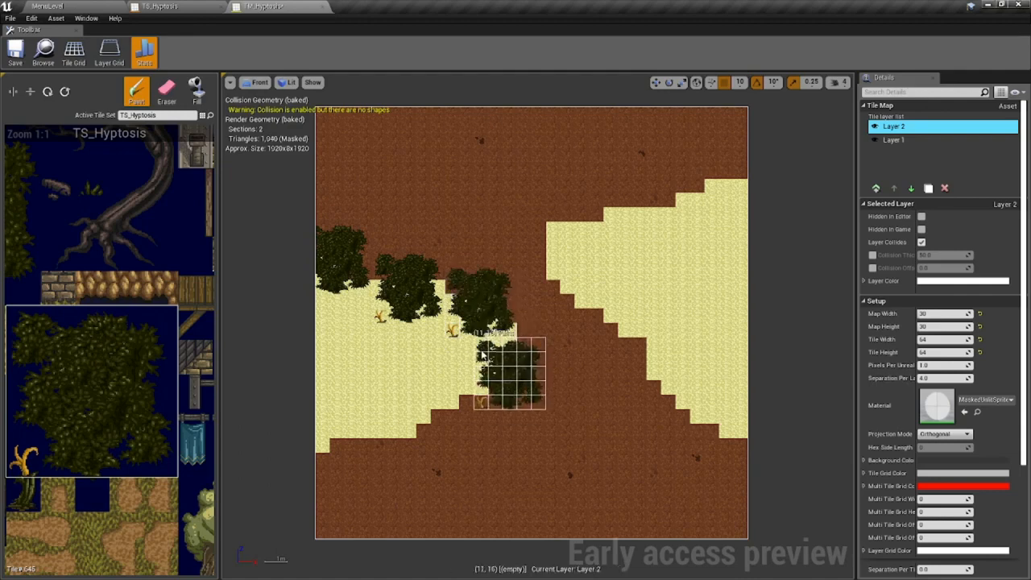
pyautogui.click(479, 344)
pyautogui.click(407, 373)
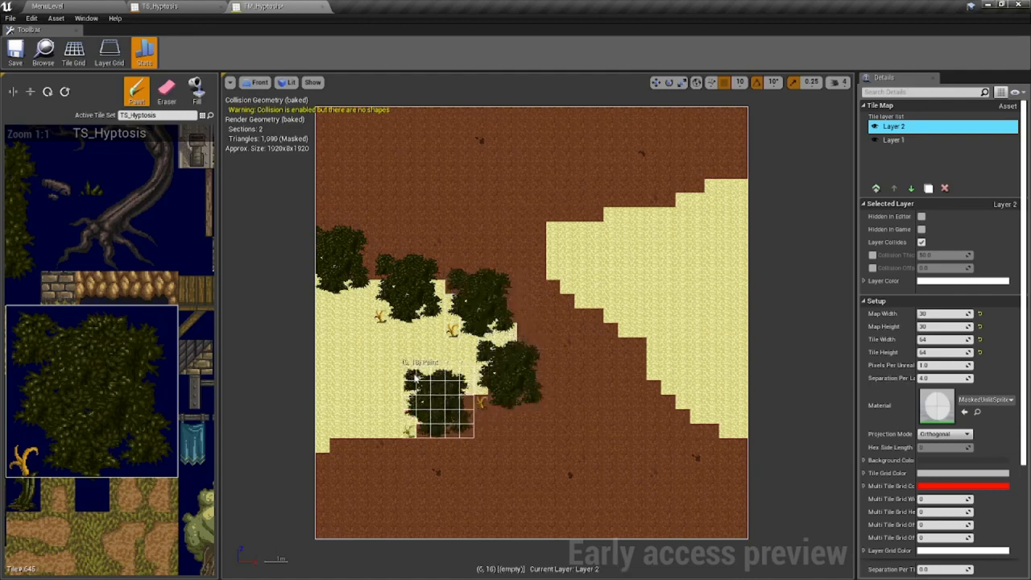
pyautogui.click(342, 390)
pyautogui.click(270, 389)
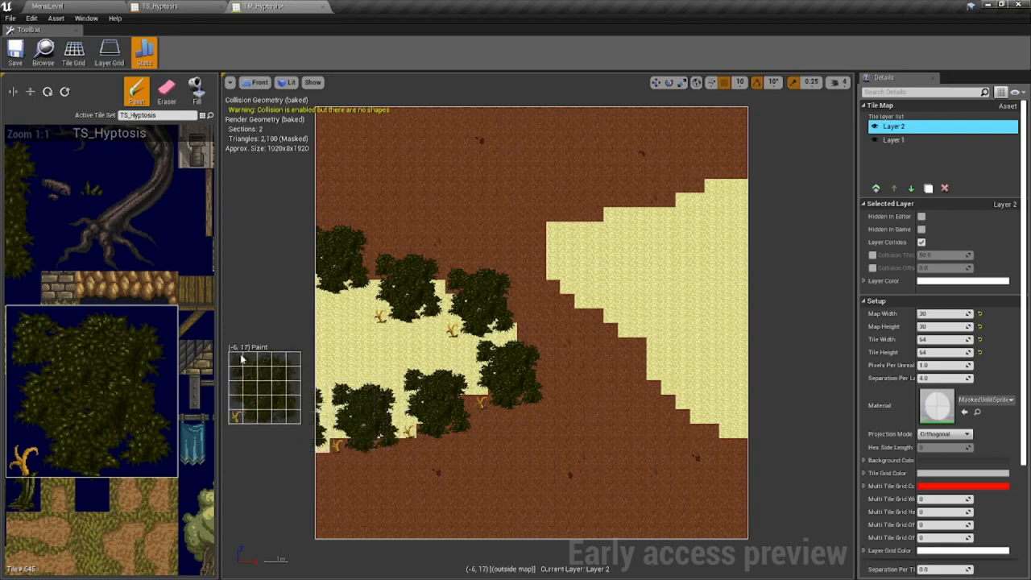
# Erase the stray yellow plant tiles beside the stamped bushes on Layer 2.
pyautogui.click(166, 95)
pyautogui.click(381, 320)
pyautogui.click(448, 332)
pyautogui.click(481, 400)
pyautogui.click(411, 431)
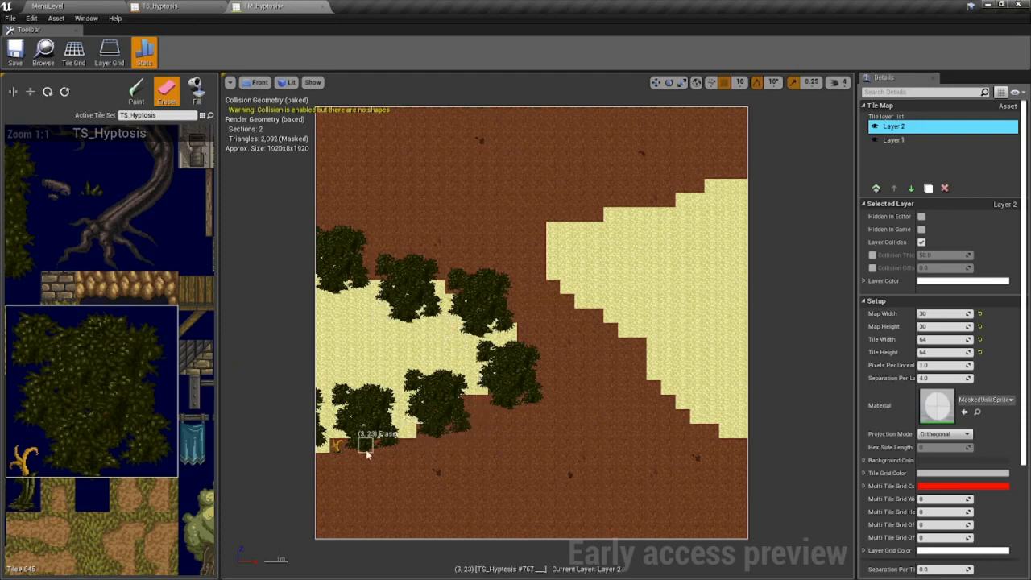
pyautogui.click(341, 448)
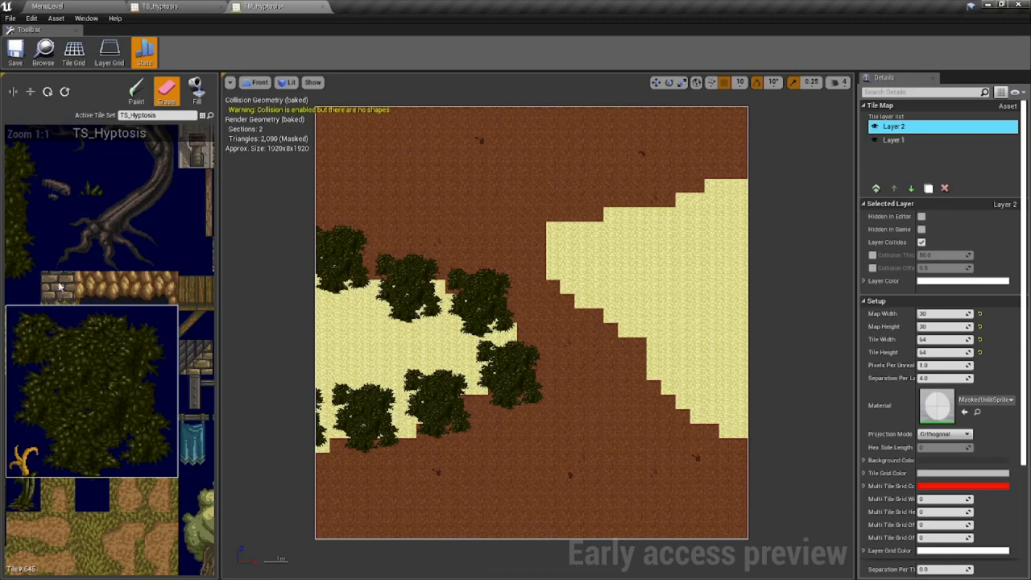
# Stamp the 5 × 5 leafy bush block on Layer 2 along the upper edge of the right sand area.
pyautogui.scroll(-1, 100, 361)
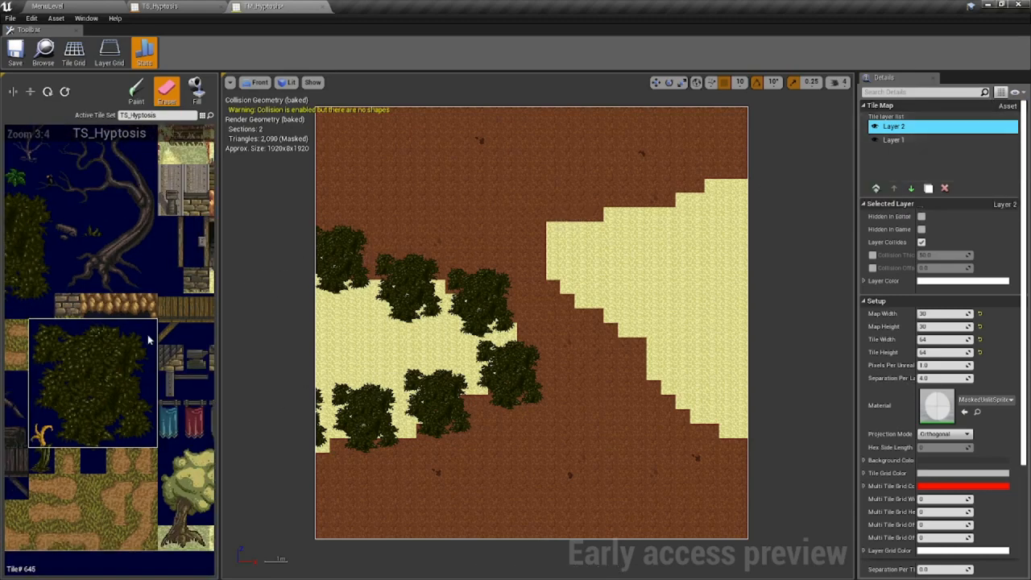
pyautogui.click(136, 90)
pyautogui.click(707, 144)
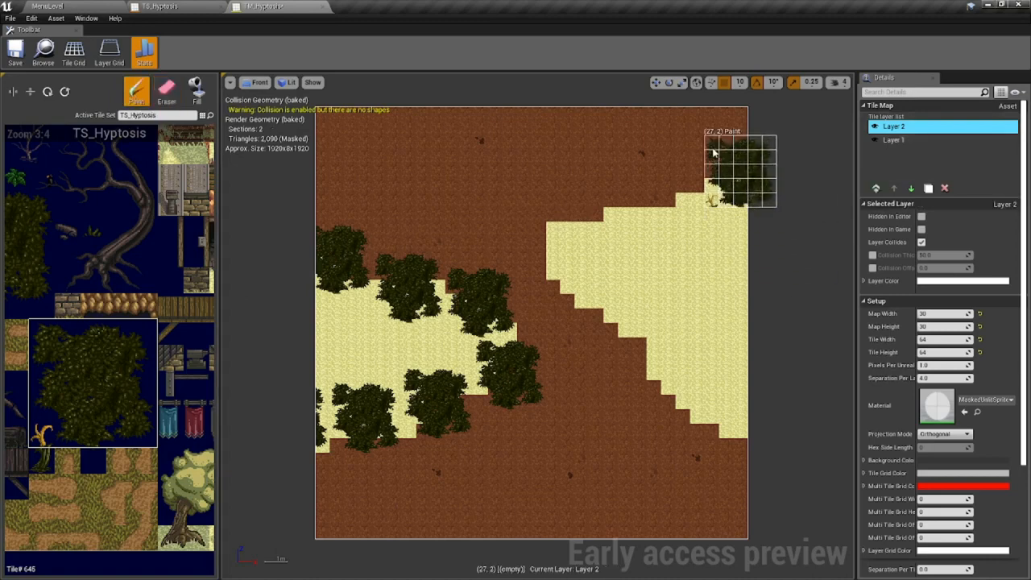
pyautogui.click(649, 179)
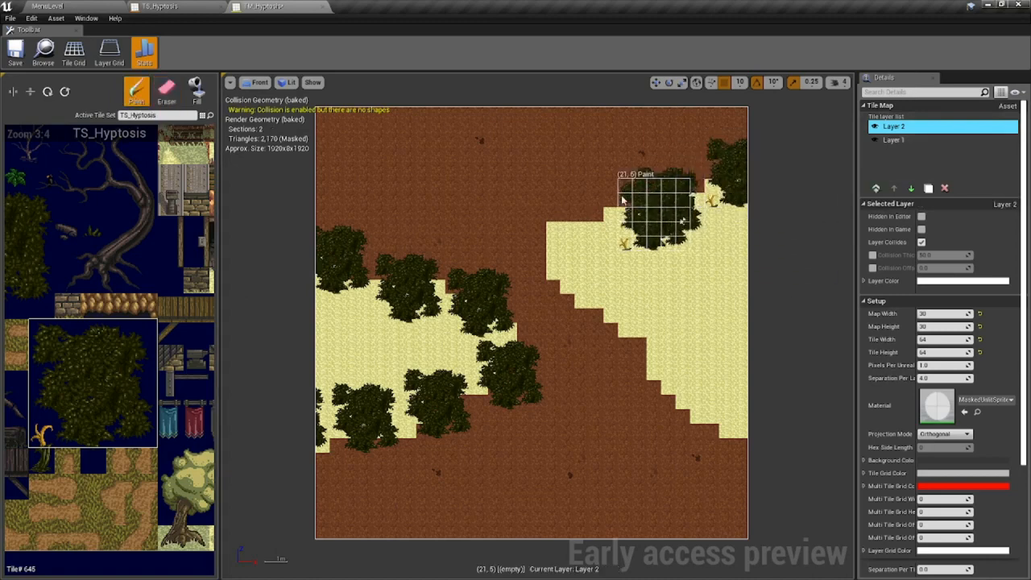
pyautogui.click(574, 204)
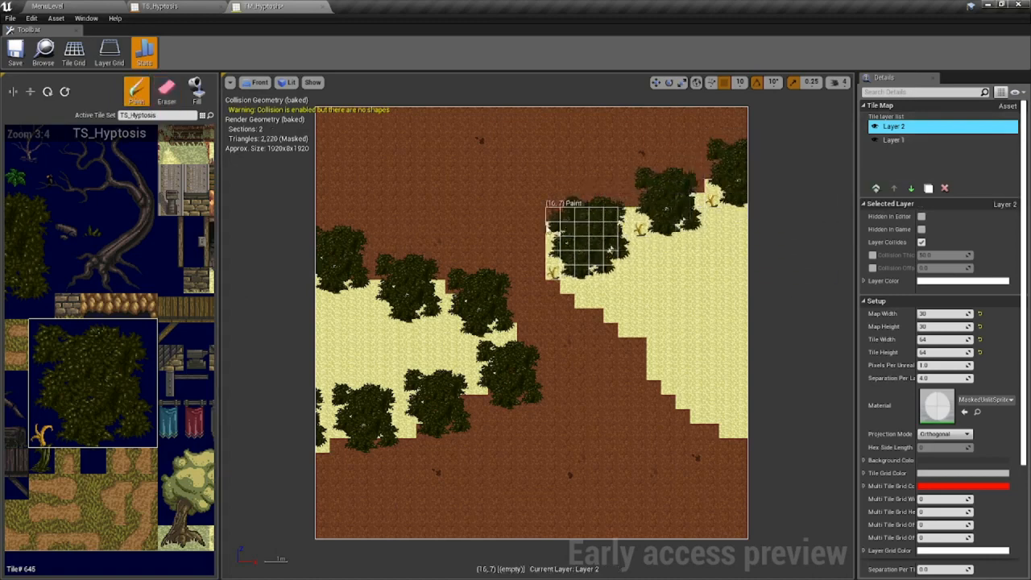
pyautogui.click(507, 228)
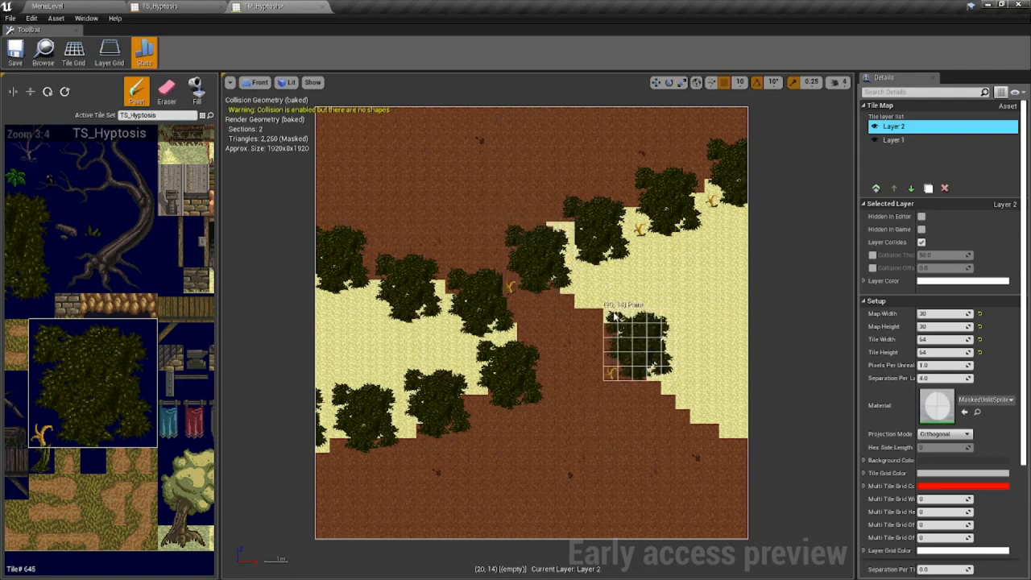
pyautogui.hotkey('ctrl', 'z')
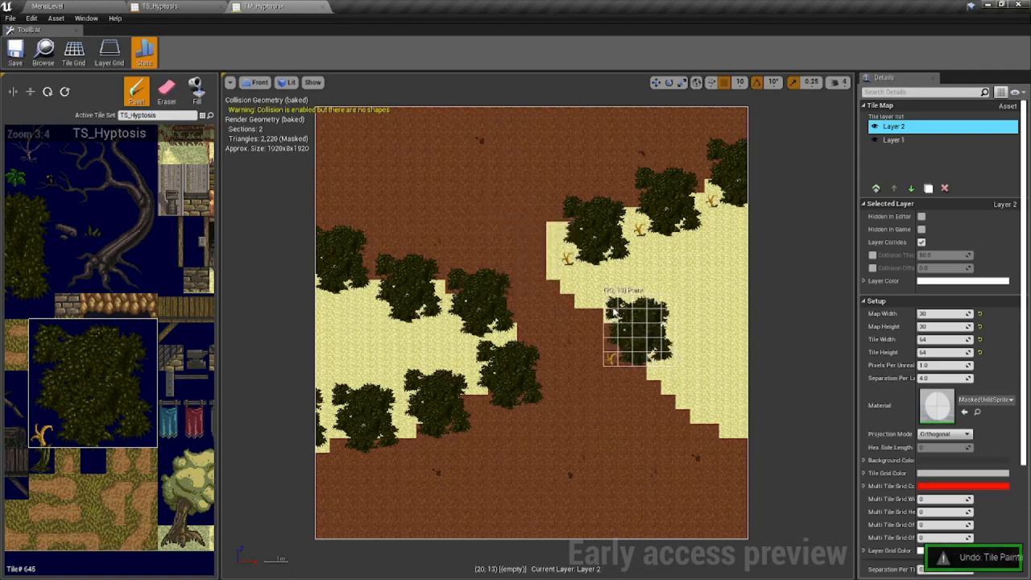
# Stamp the same 5 × 5 bush block diagonally along the lower edge of the right sand area.
pyautogui.click(575, 288)
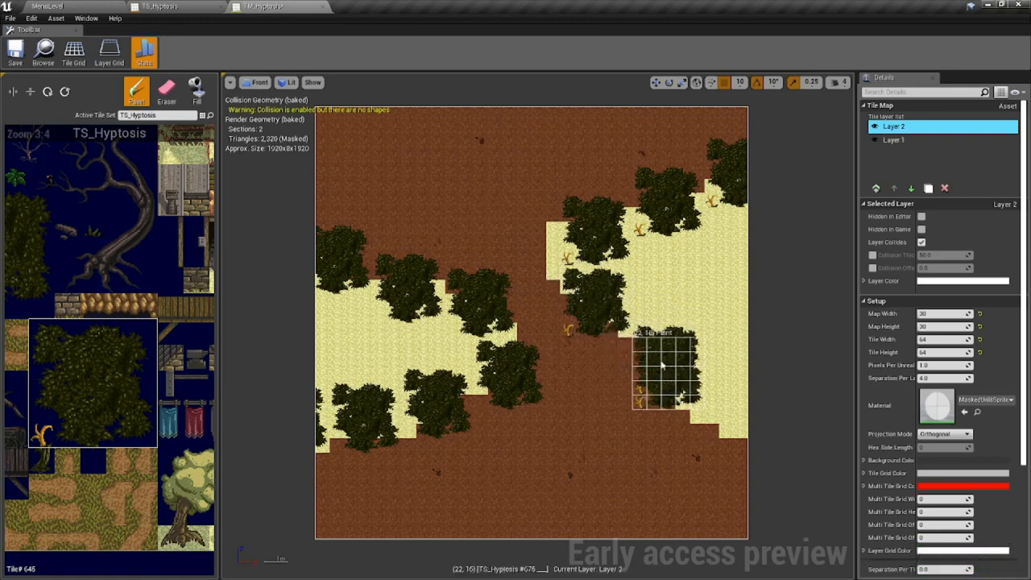
pyautogui.click(646, 338)
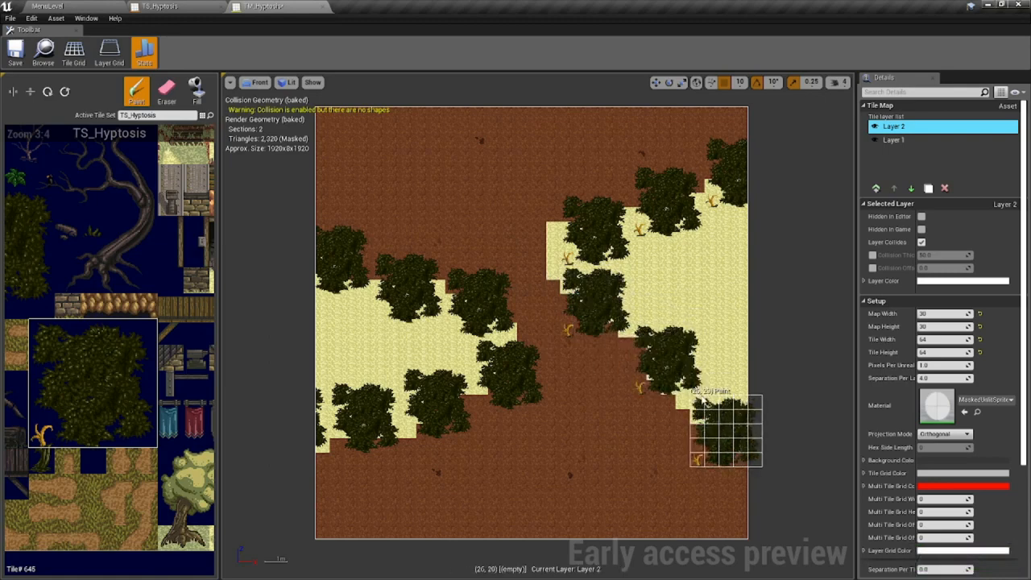
pyautogui.click(701, 399)
# Add a third layer and erase the stray yellow plant tiles beside the right sand area's bushes on Layer 2.
pyautogui.click(876, 190)
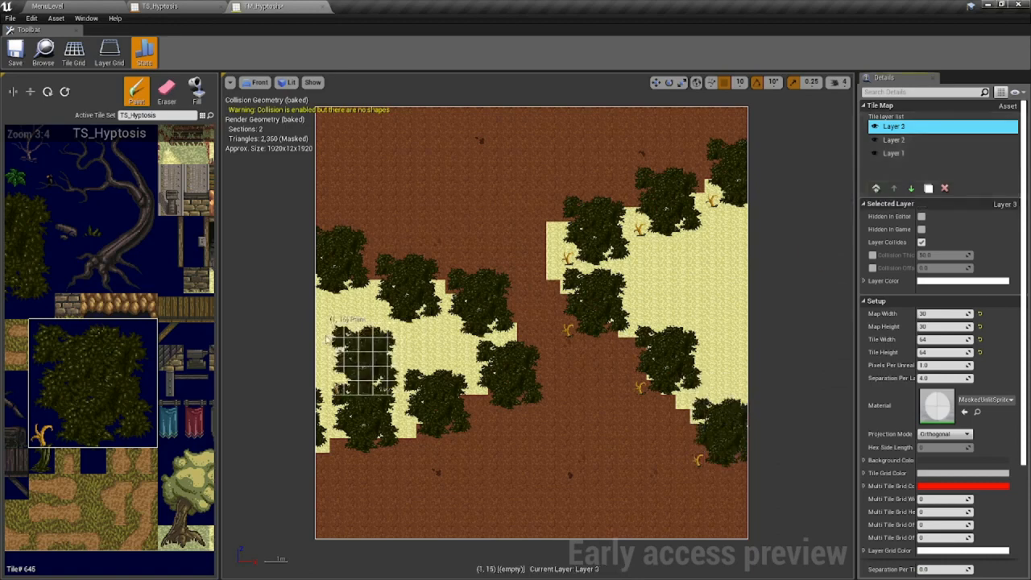
pyautogui.click(167, 92)
pyautogui.click(892, 140)
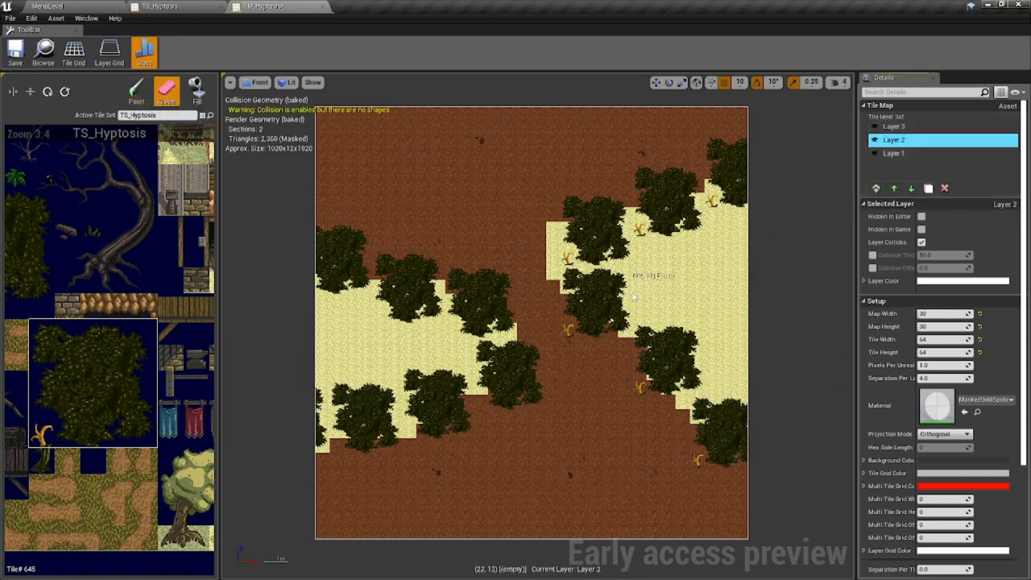
pyautogui.click(568, 258)
pyautogui.click(640, 229)
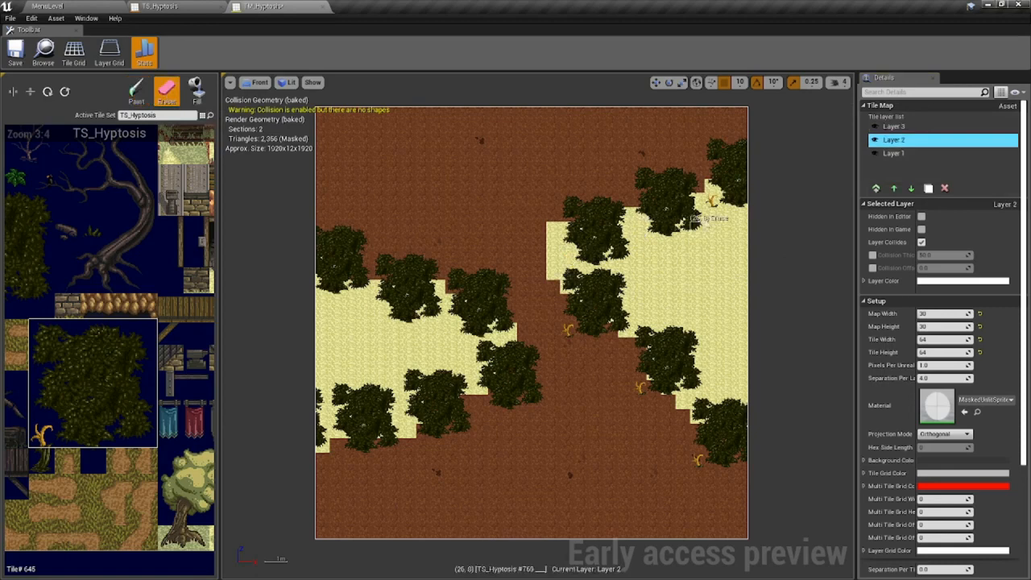
pyautogui.click(712, 200)
pyautogui.click(568, 330)
pyautogui.click(632, 388)
pyautogui.click(697, 458)
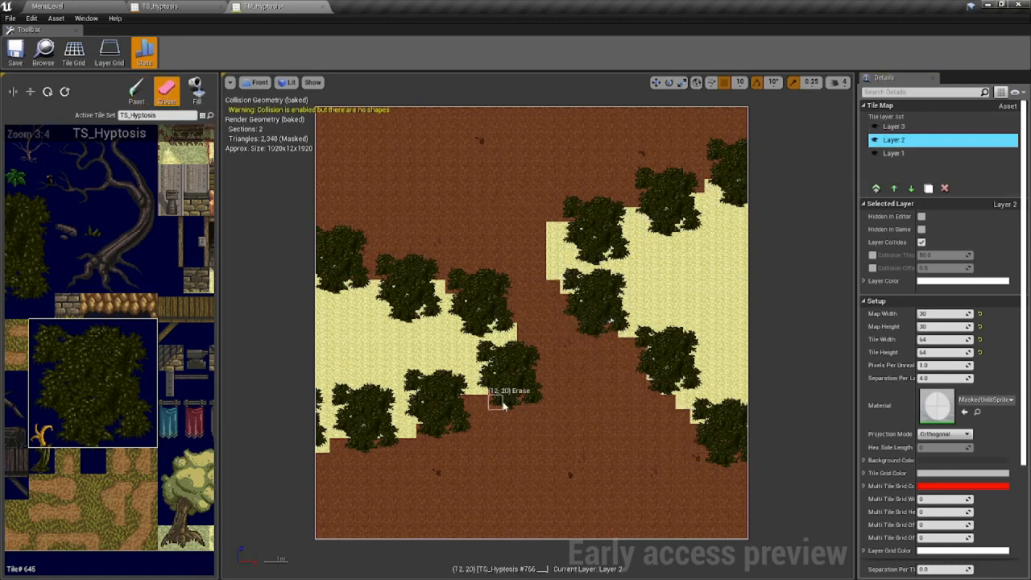
# Choose the narrower 4 × 5 leafy bush block in the tile set for painting.
pyautogui.scroll(-2, 82, 304)
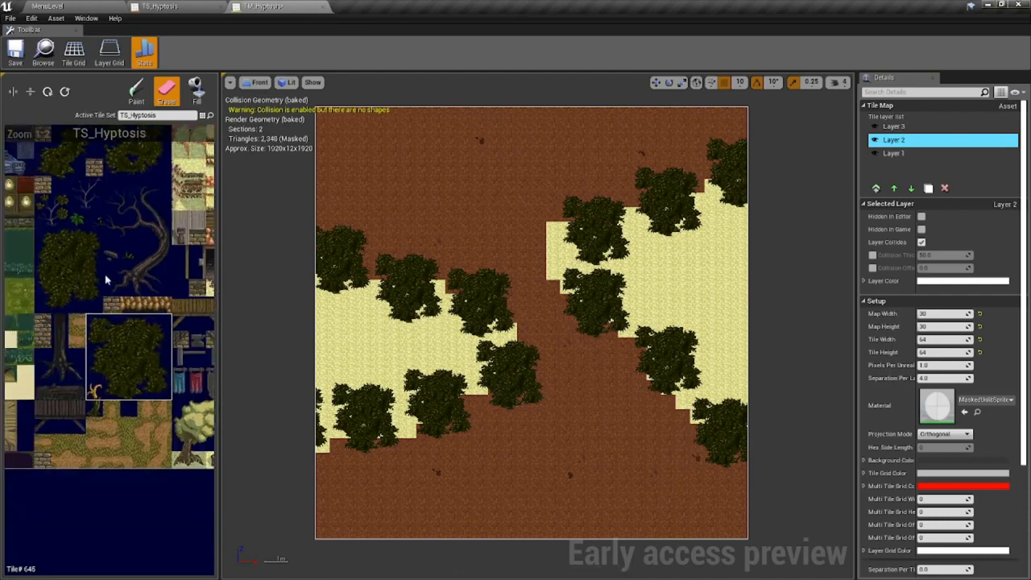
pyautogui.moveTo(45, 236); pyautogui.dragTo(97, 309)
pyautogui.click(348, 239)
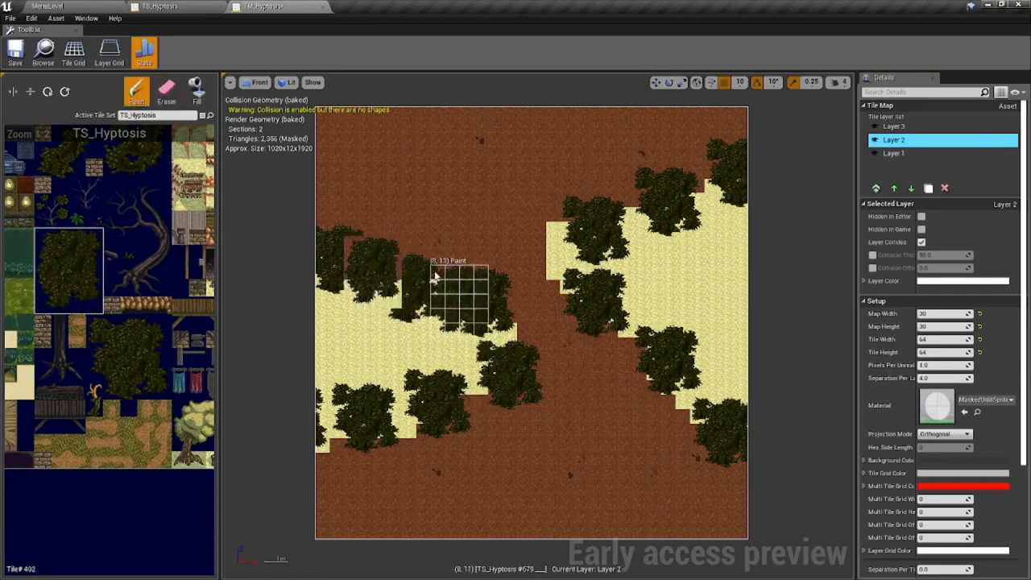
pyautogui.moveTo(435, 275); pyautogui.dragTo(413, 322)
pyautogui.hotkey('ctrl', 'z')
pyautogui.hotkey('ctrl', 'z')
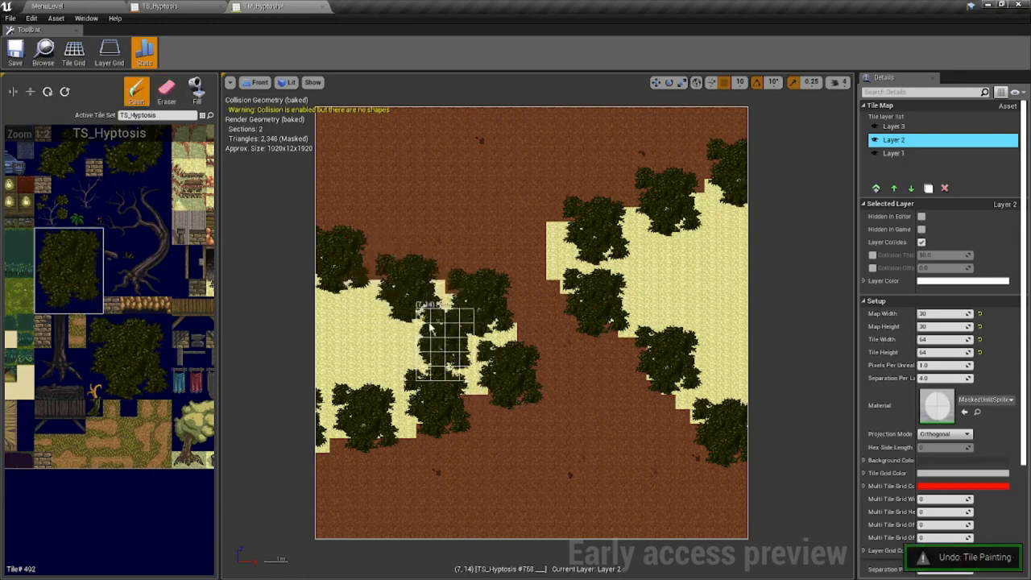
# Stamp the 4 × 5 bush block on Layer 3 to fill the gaps between the bushes around the left sand area.
pyautogui.click(917, 127)
pyautogui.click(355, 246)
pyautogui.moveTo(437, 280); pyautogui.dragTo(510, 316)
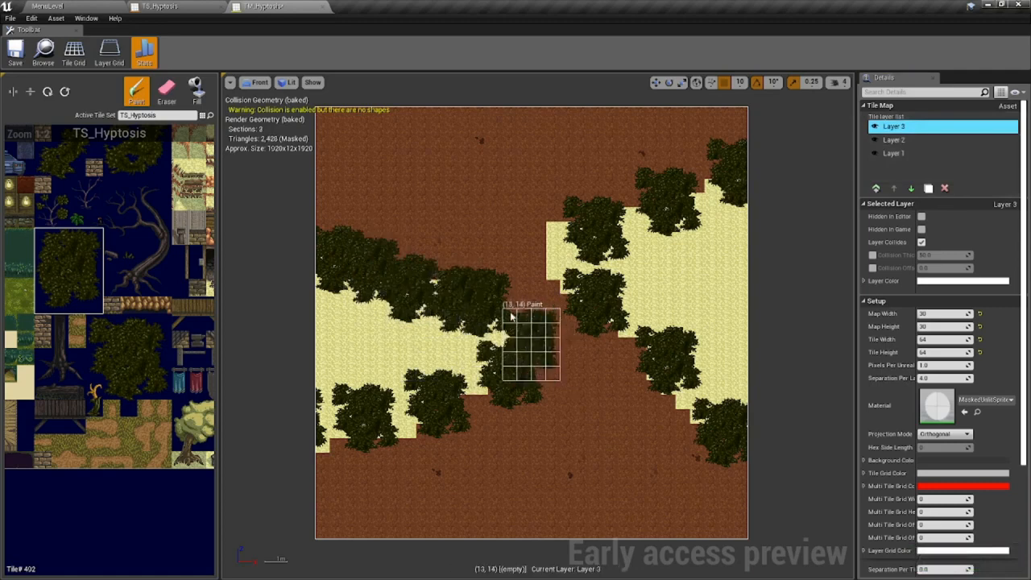
pyautogui.click(504, 316)
pyautogui.click(456, 390)
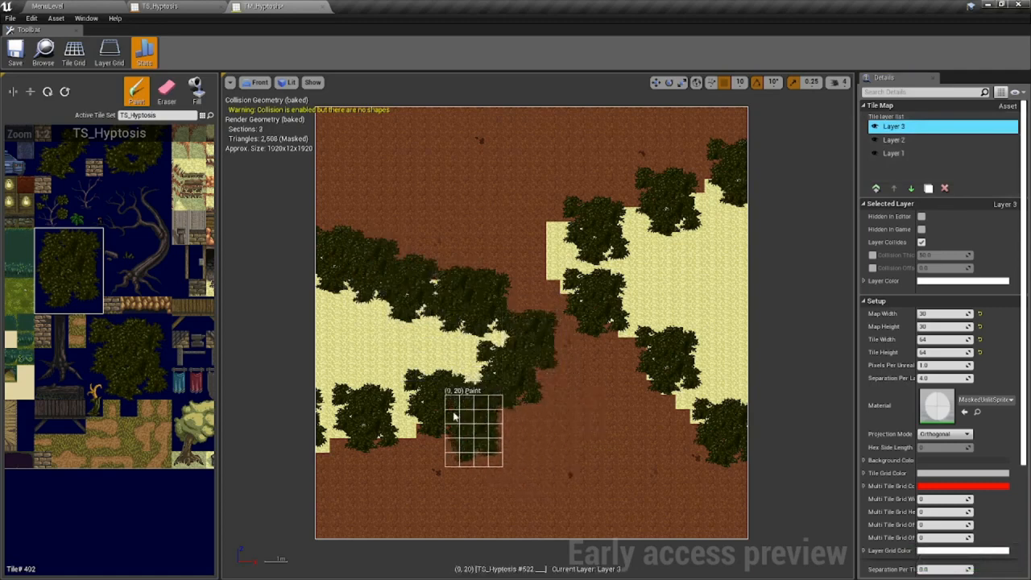
pyautogui.moveTo(390, 405); pyautogui.dragTo(301, 409)
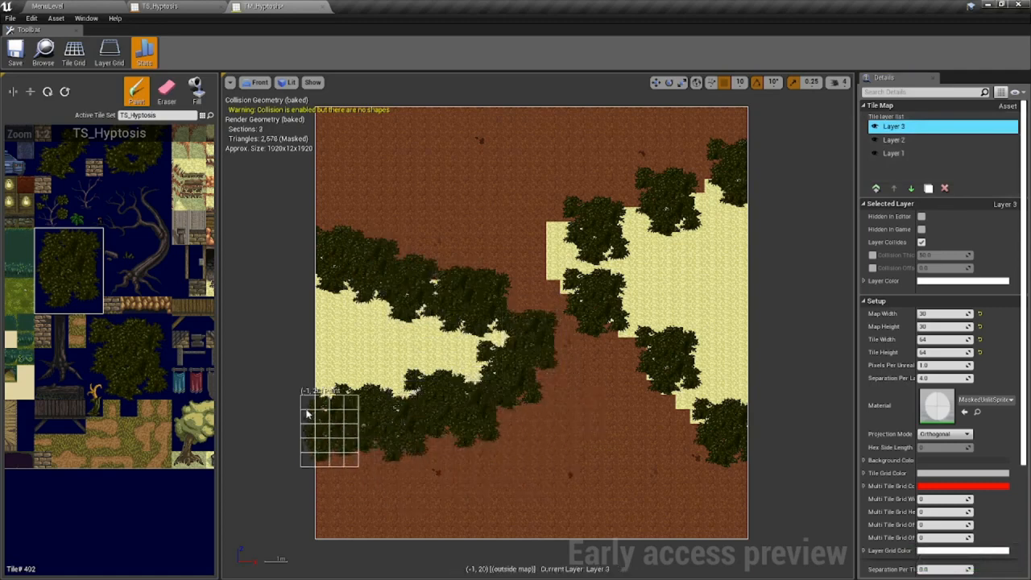
# Stamp the bush block on Layer 3 between the bushes along the right sand area's lower edge and at its left tip.
pyautogui.click(608, 300)
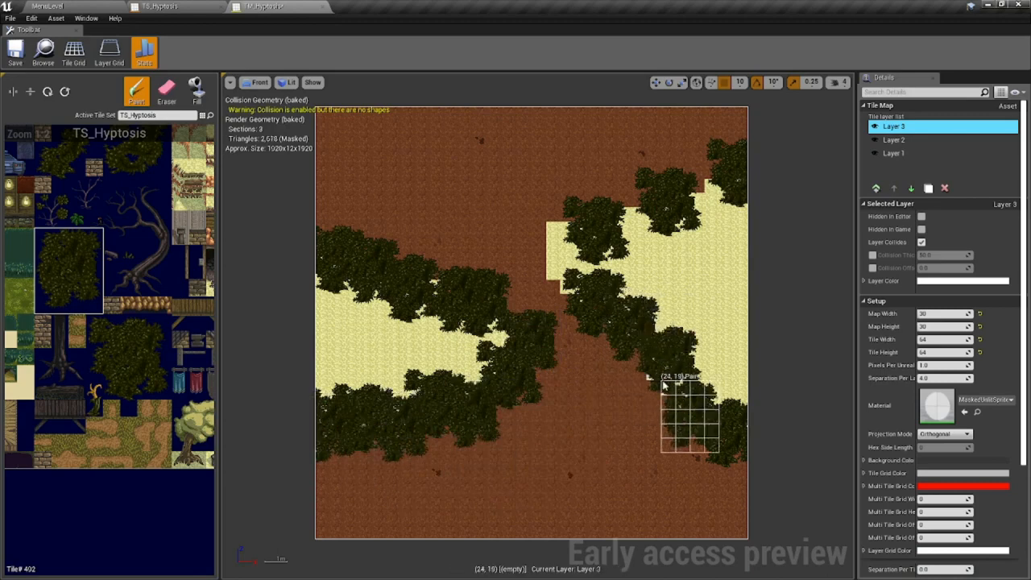
pyautogui.click(528, 224)
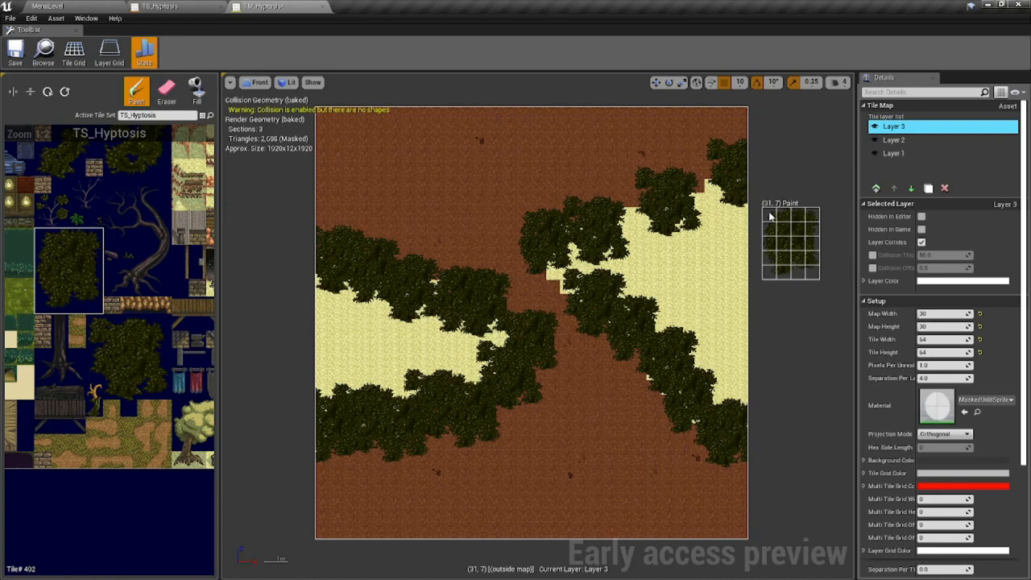
pyautogui.hotkey('ctrl', 'z')
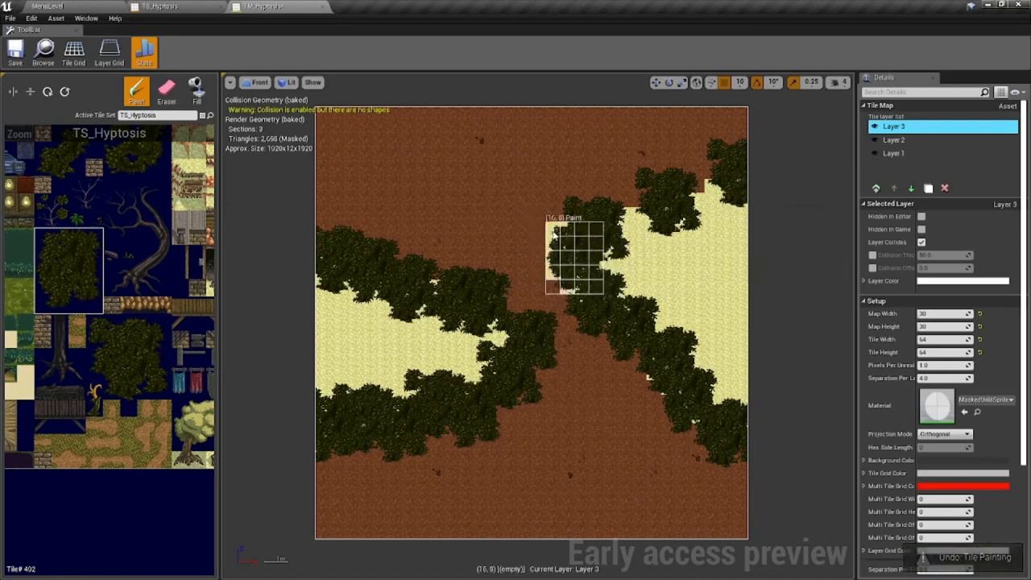
# On Layer 1, paint dirt tile #97 over the sand tiles sticking out beyond the bushes at the right area's left tip.
pyautogui.click(894, 153)
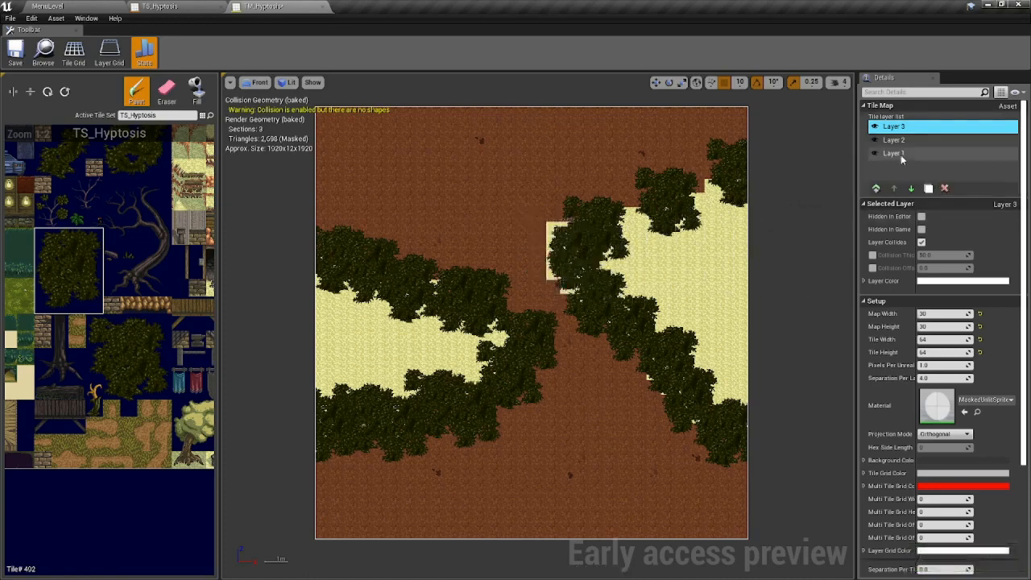
pyautogui.click(166, 91)
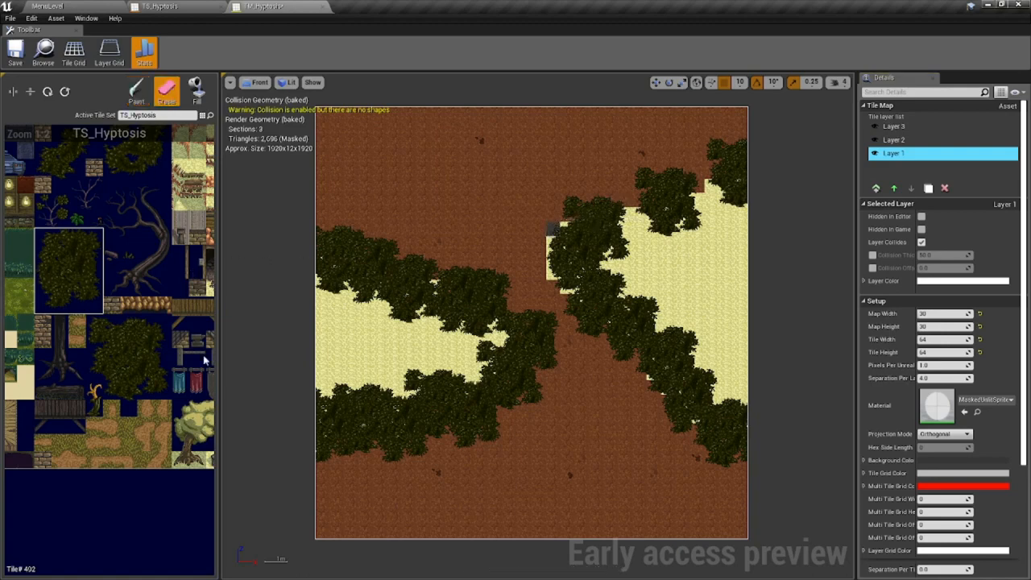
pyautogui.scroll(-2, 117, 336)
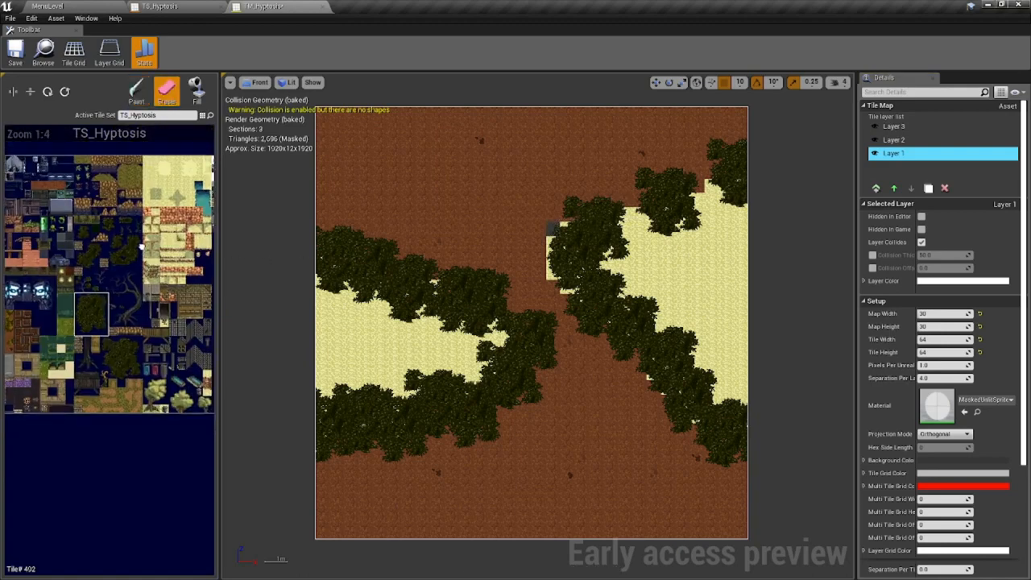
pyautogui.moveTo(105, 302); pyautogui.dragTo(191, 299, button='right')
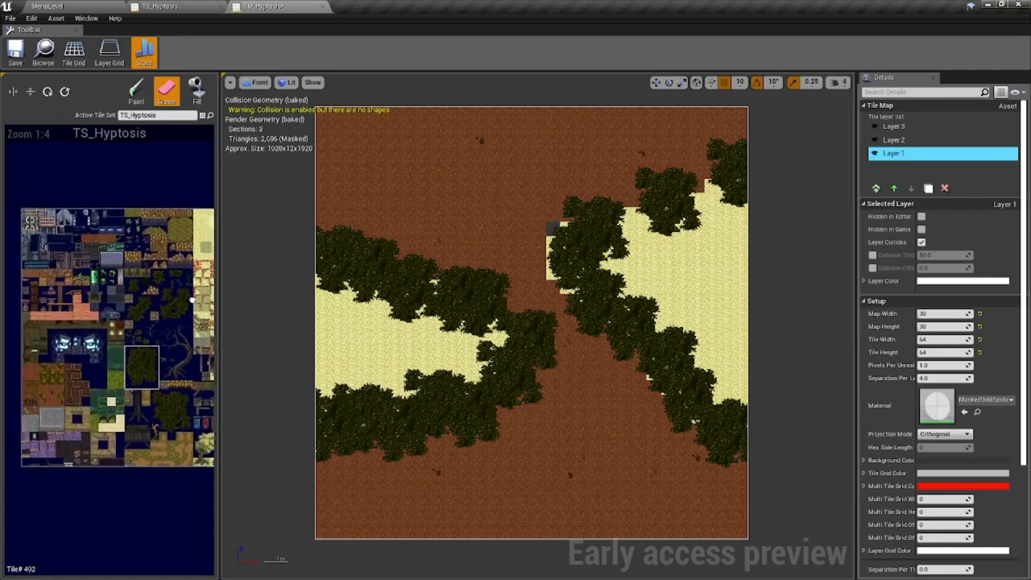
pyautogui.click(85, 240)
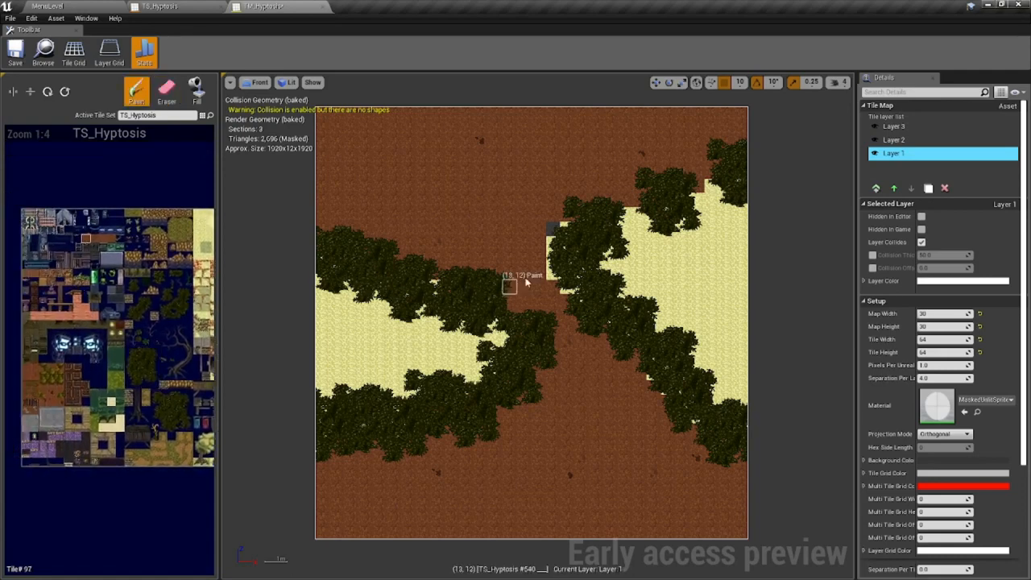
pyautogui.moveTo(556, 265)
pyautogui.mouseDown()
pyautogui.moveTo(555, 276)
pyautogui.moveTo(566, 233)
pyautogui.moveTo(572, 286)
pyautogui.mouseUp()
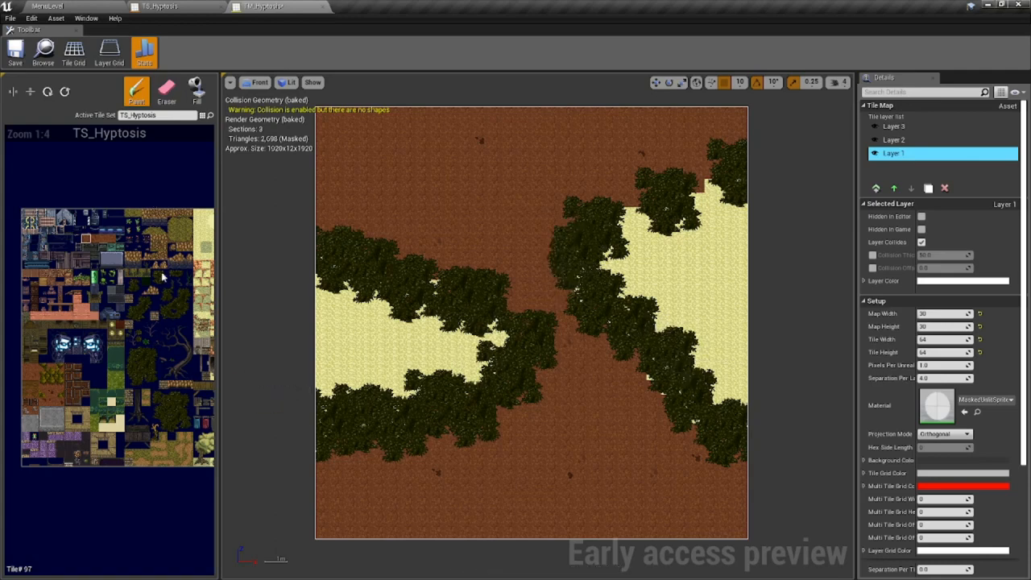
# Stamp the 4 × 5 bush block on Layer 3 to close the gaps along the upper edge of the right sand area.
pyautogui.moveTo(133, 359); pyautogui.dragTo(154, 381)
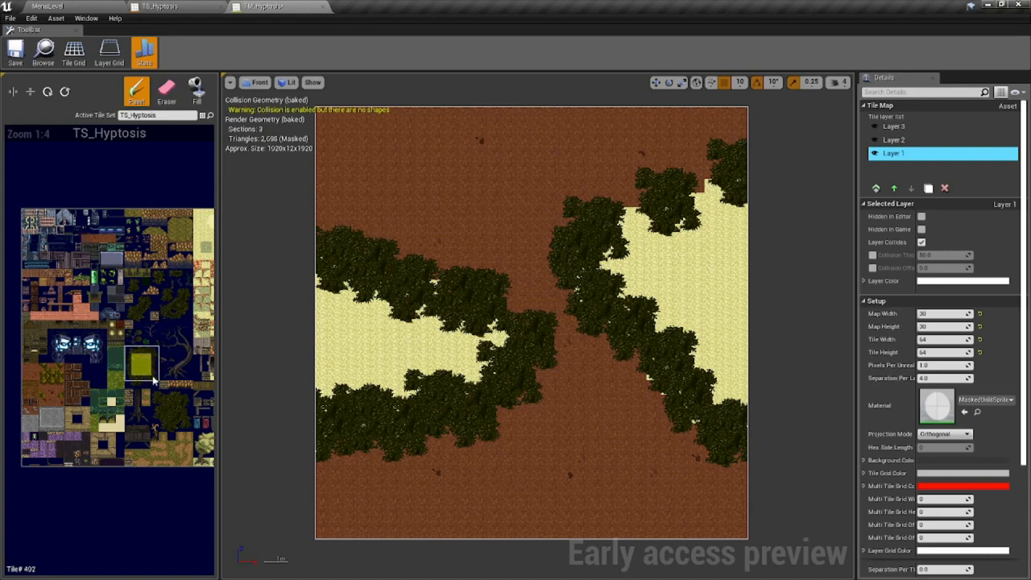
pyautogui.moveTo(128, 358); pyautogui.dragTo(149, 386)
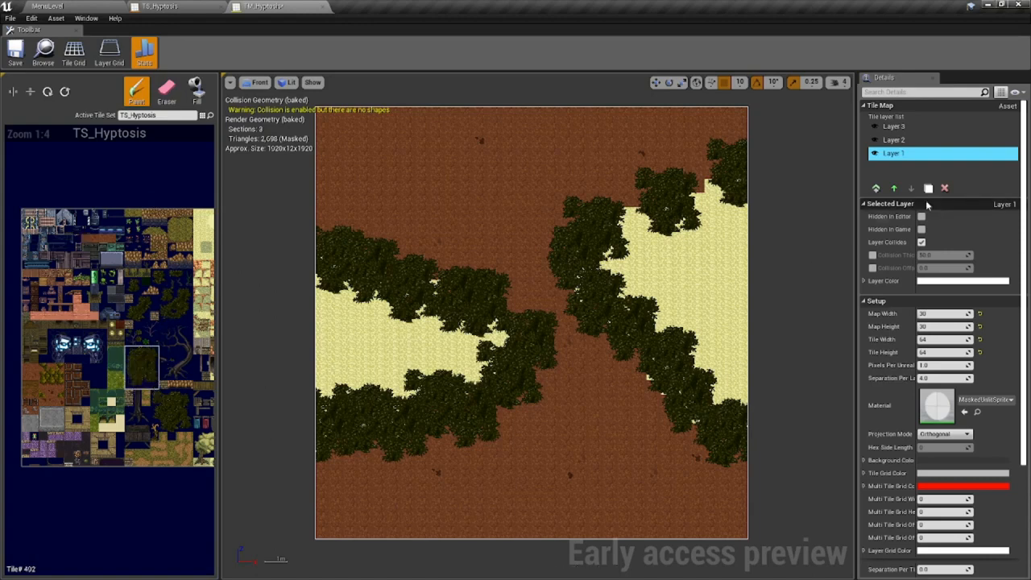
pyautogui.click(894, 126)
pyautogui.moveTo(625, 206)
pyautogui.mouseDown()
pyautogui.moveTo(706, 156)
pyautogui.moveTo(724, 165)
pyautogui.mouseUp()
pyautogui.moveTo(662, 291); pyautogui.dragTo(624, 420)
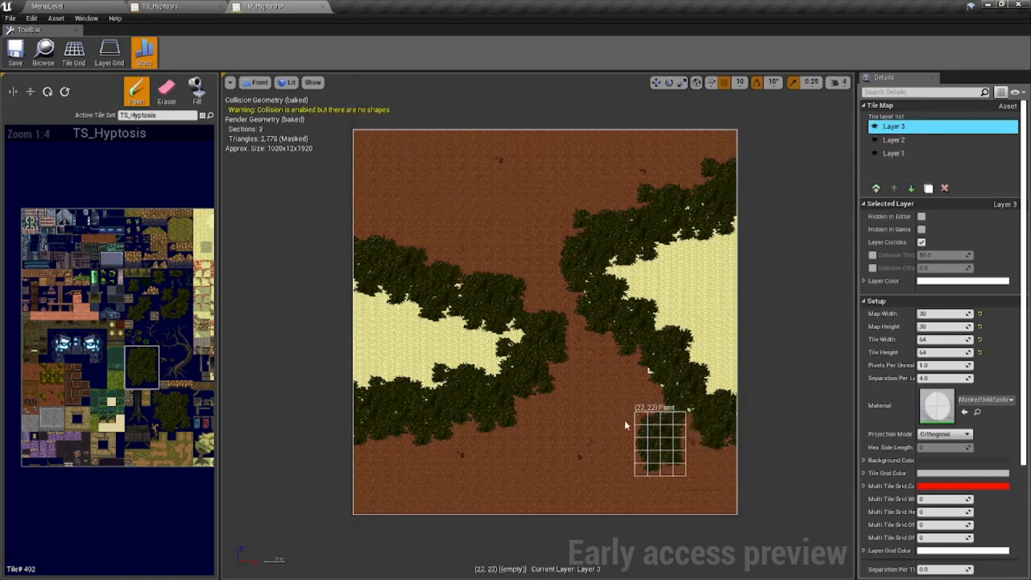
# Stamp the round pale sand patch inside the left sand area and the rough-edged pale patch inside the right one on Layer 3.
pyautogui.scroll(1, 612, 418)
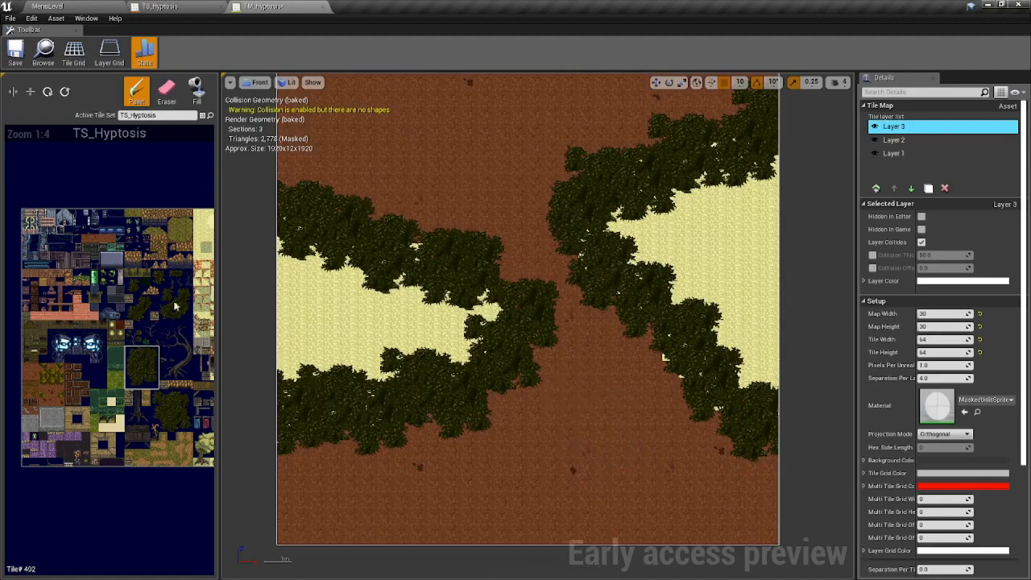
pyautogui.scroll(3, 121, 282)
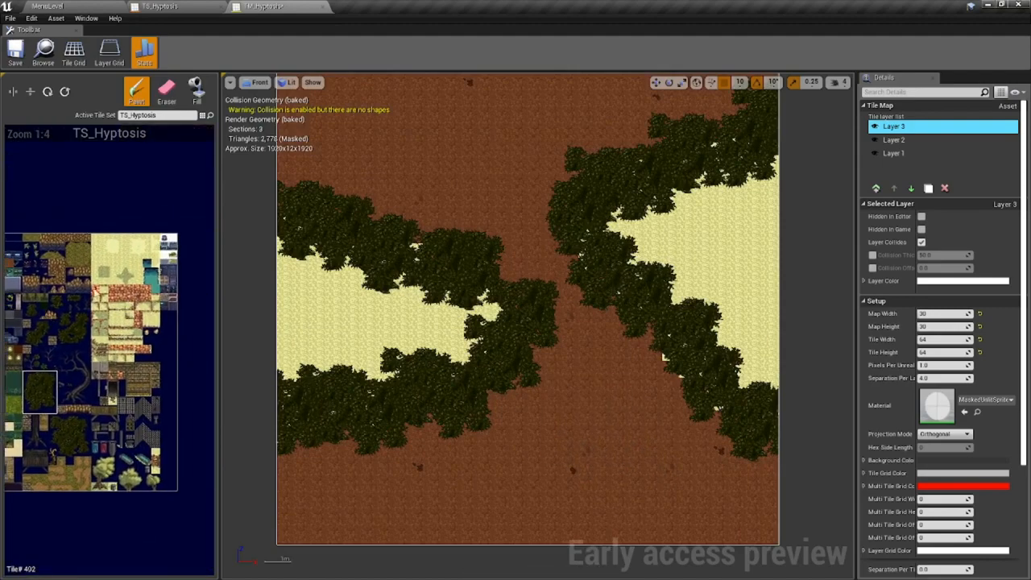
pyautogui.scroll(1, 107, 258)
pyautogui.click(95, 212)
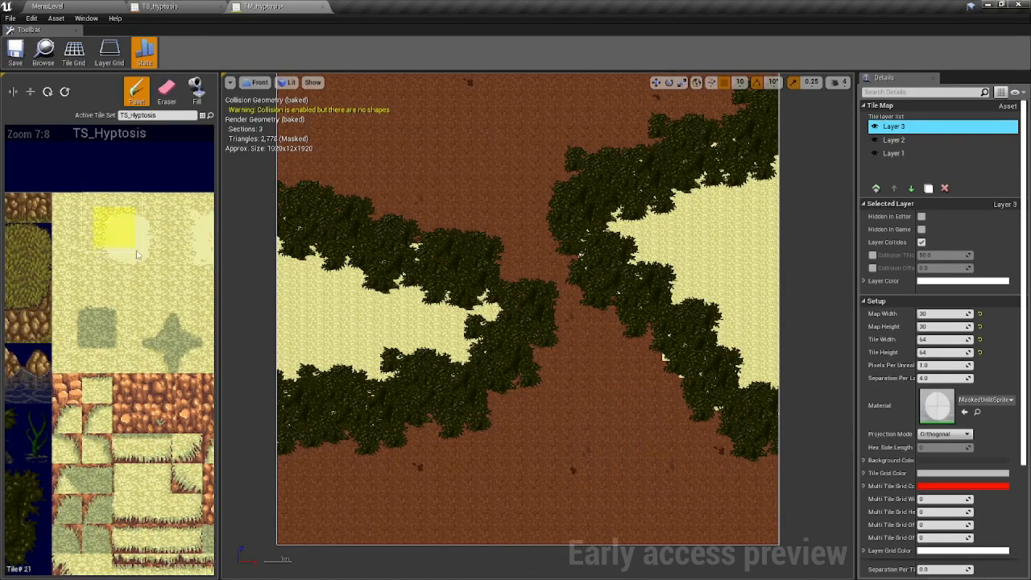
pyautogui.moveTo(156, 271); pyautogui.dragTo(156, 272)
pyautogui.click(318, 319)
pyautogui.moveTo(149, 297); pyautogui.dragTo(95, 292, button='right')
pyautogui.moveTo(108, 214); pyautogui.dragTo(167, 267)
pyautogui.click(736, 234)
# Try stamping the 6 × 4 glowing machine block on Layer 3 at the middle of the map's upper edge, and undo it.
pyautogui.moveTo(665, 336)
pyautogui.mouseDown(button='right')
pyautogui.moveTo(560, 344)
pyautogui.moveTo(782, 287)
pyautogui.mouseUp(button='right')
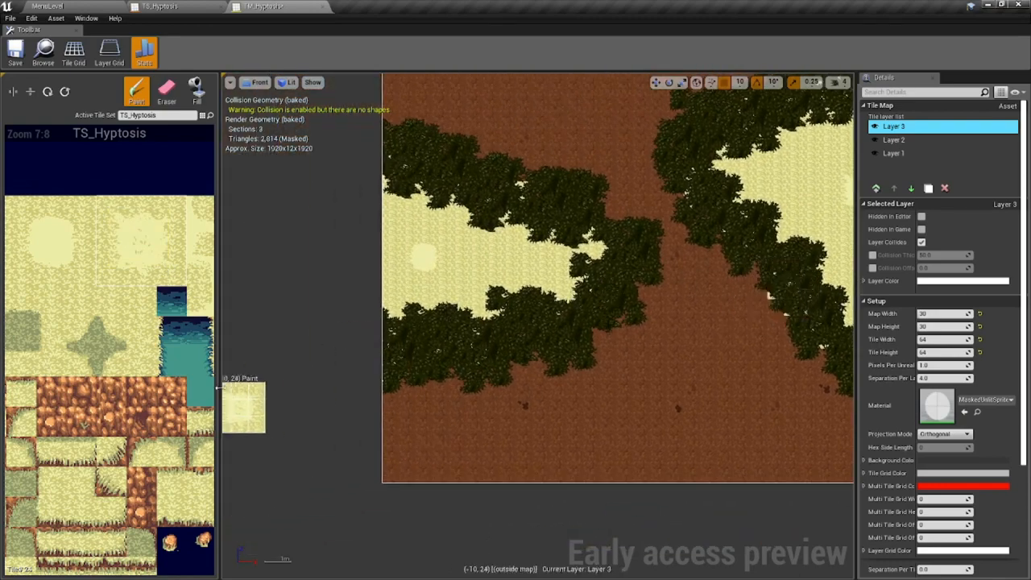
pyautogui.moveTo(137, 408); pyautogui.dragTo(157, 244, button='right')
pyautogui.scroll(-4, 157, 274)
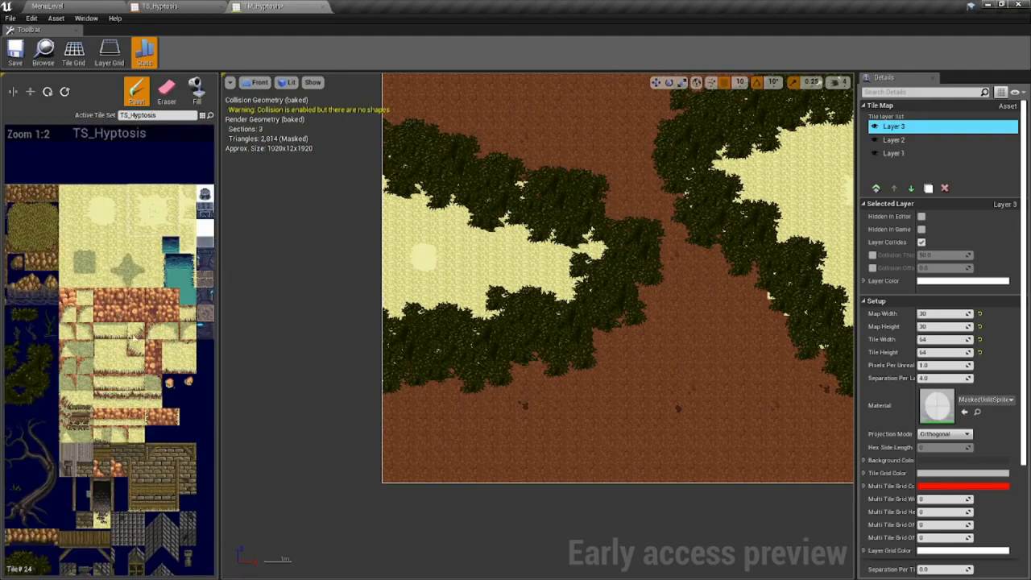
pyautogui.scroll(3, 51, 368)
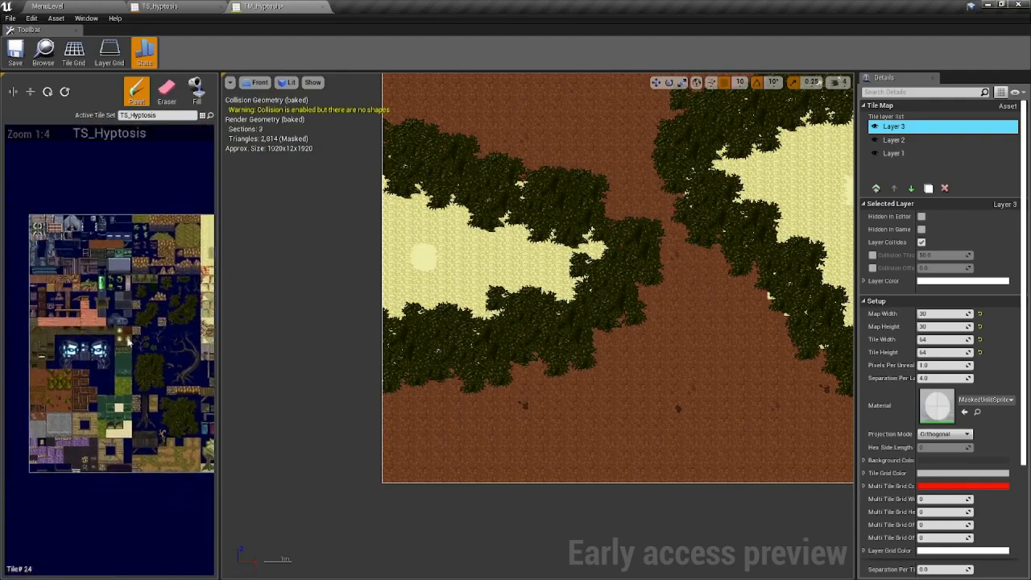
pyautogui.moveTo(94, 373); pyautogui.dragTo(35, 357, button='right')
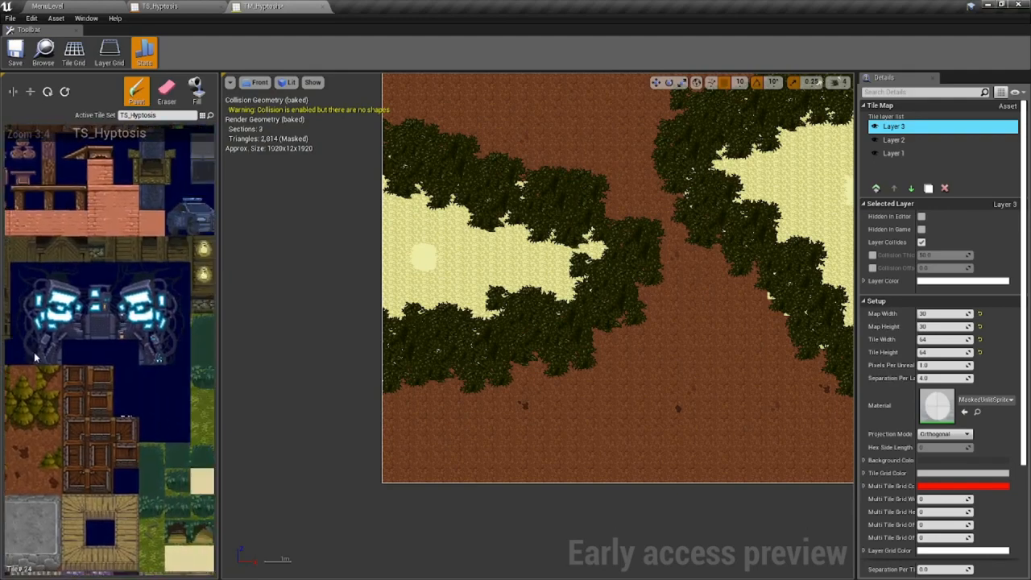
pyautogui.moveTo(24, 281); pyautogui.dragTo(157, 355)
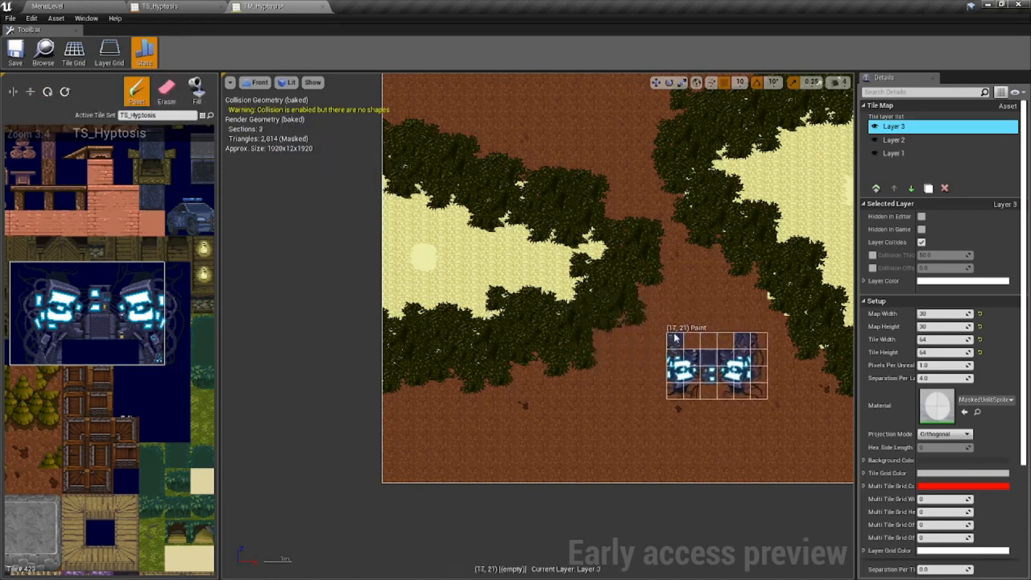
pyautogui.scroll(1, 673, 432)
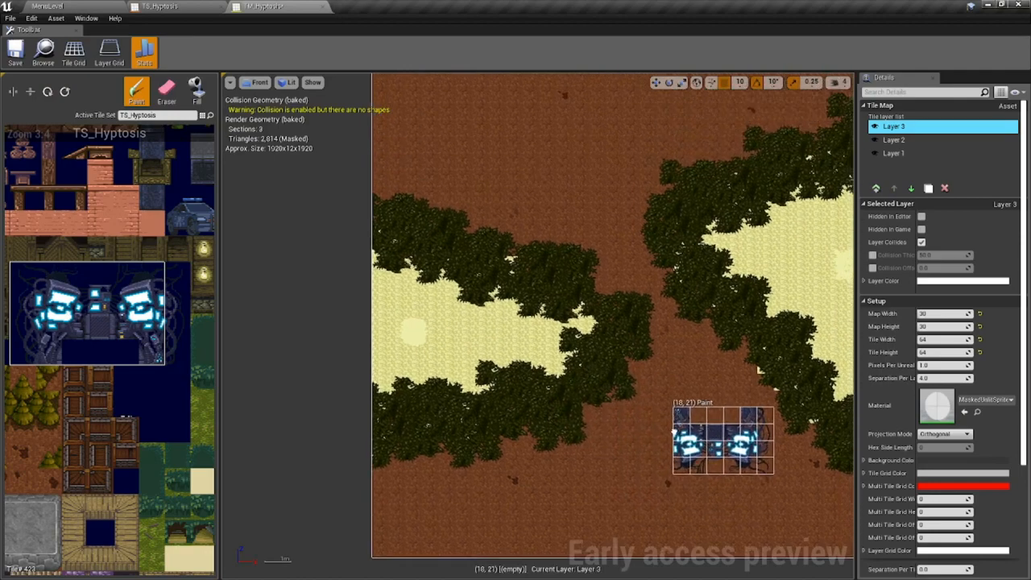
pyautogui.moveTo(673, 433); pyautogui.dragTo(670, 483, button='right')
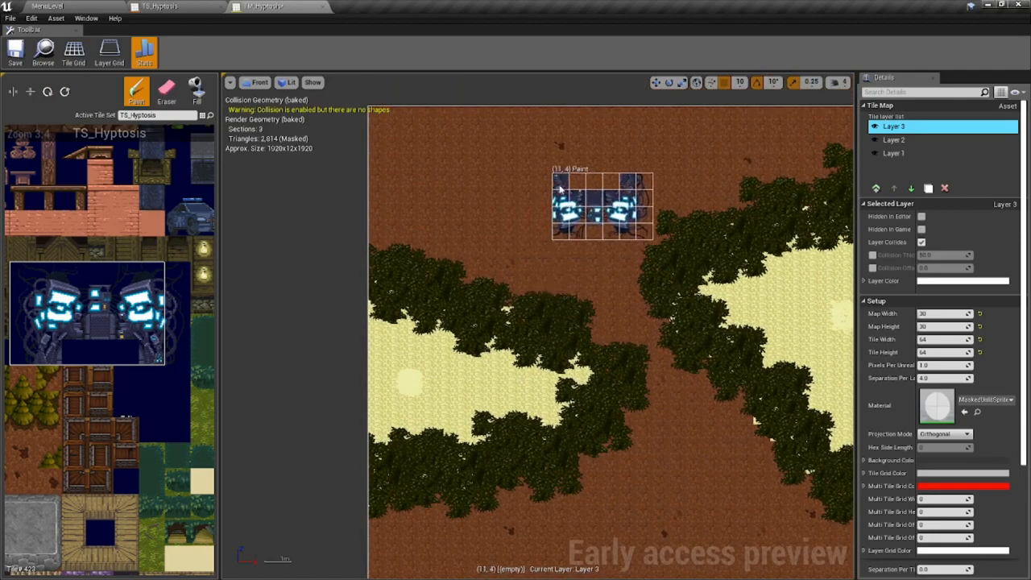
pyautogui.click(576, 124)
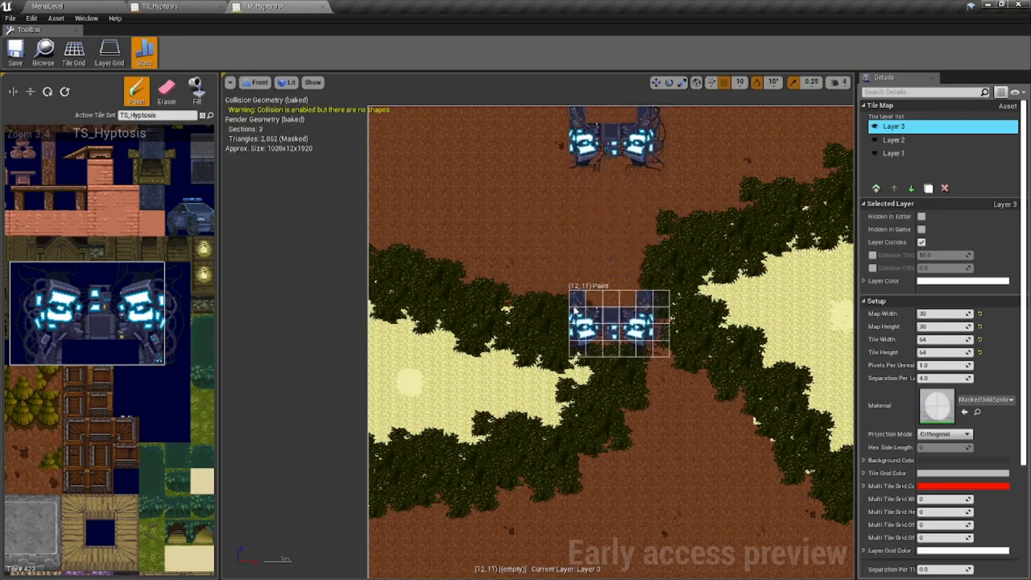
pyautogui.hotkey('ctrl', 'z')
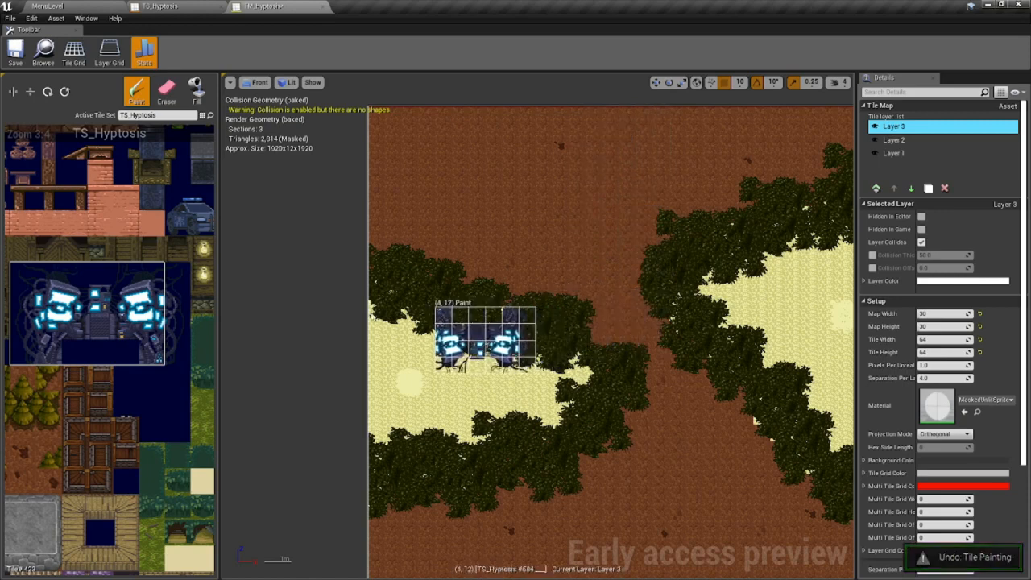
# Stamp the full 7 × 4 glowing machine block on Layer 3 near the left end of the map's upper and lower edges.
pyautogui.click(35, 282)
pyautogui.moveTo(37, 284); pyautogui.dragTo(183, 364)
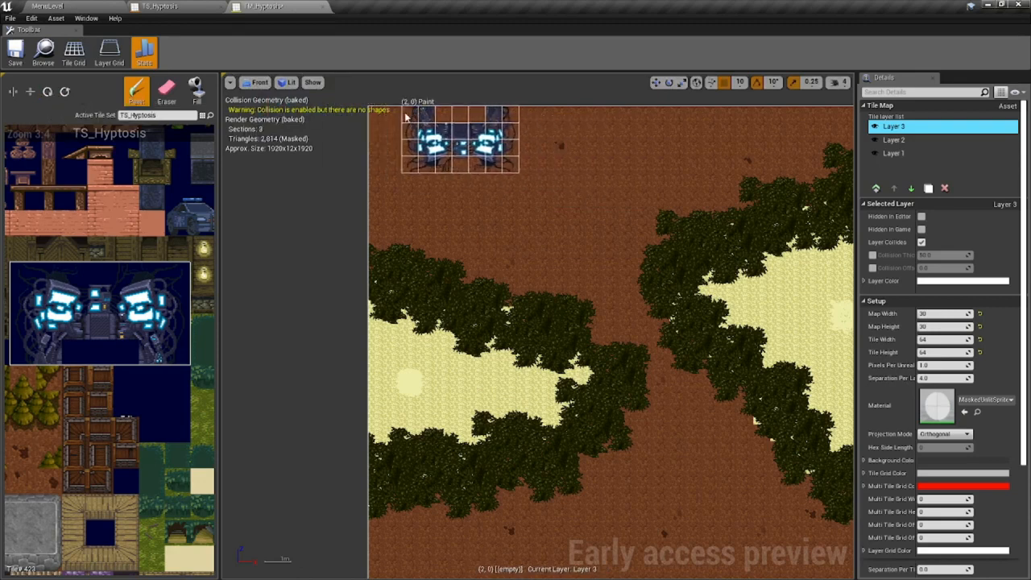
pyautogui.click(418, 117)
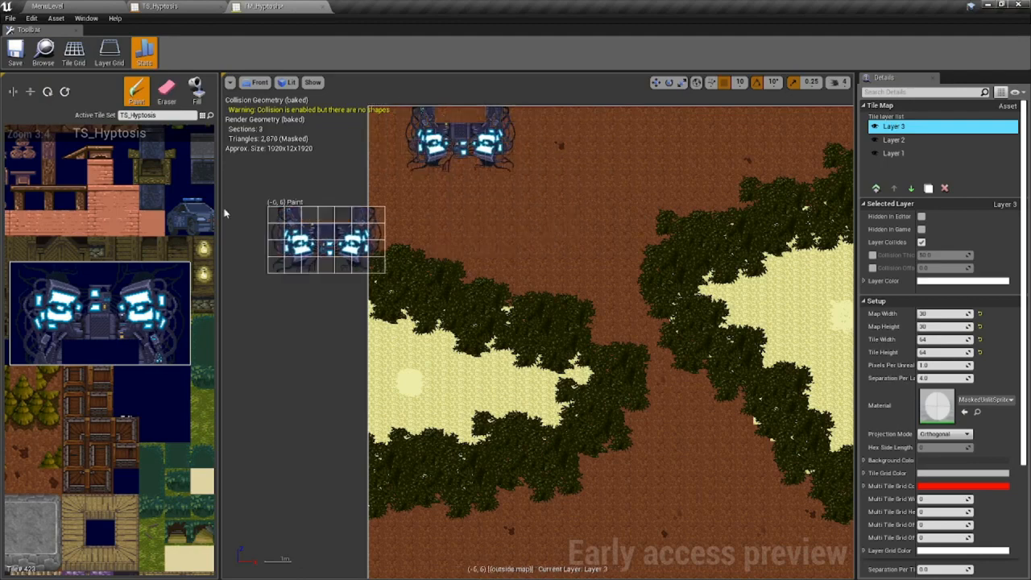
pyautogui.moveTo(512, 349)
pyautogui.mouseDown(button='right')
pyautogui.moveTo(510, 294)
pyautogui.moveTo(478, 191)
pyautogui.moveTo(447, 246)
pyautogui.moveTo(449, 388)
pyautogui.moveTo(441, 173)
pyautogui.mouseUp(button='right')
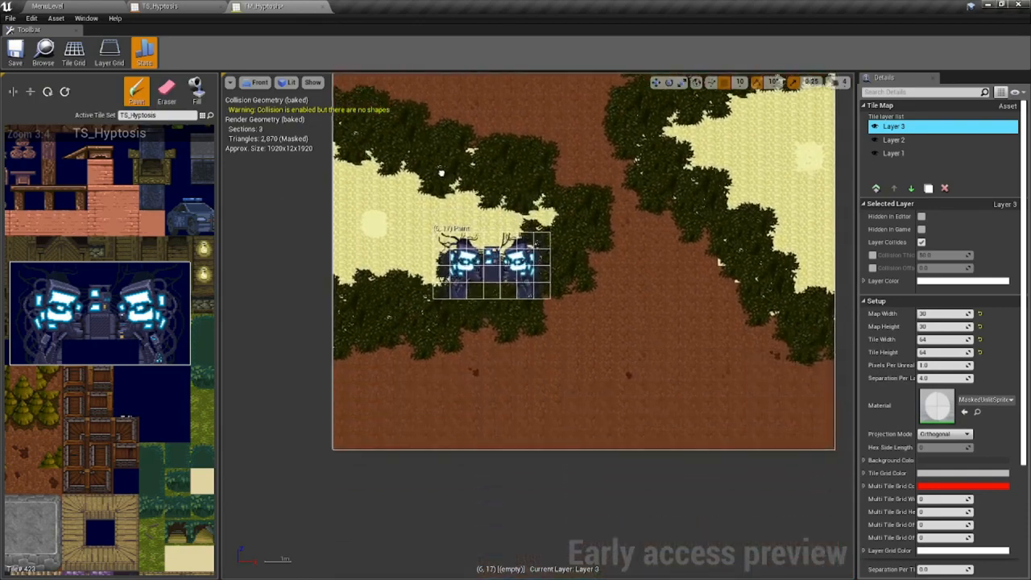
pyautogui.click(394, 389)
pyautogui.scroll(-2, 568, 306)
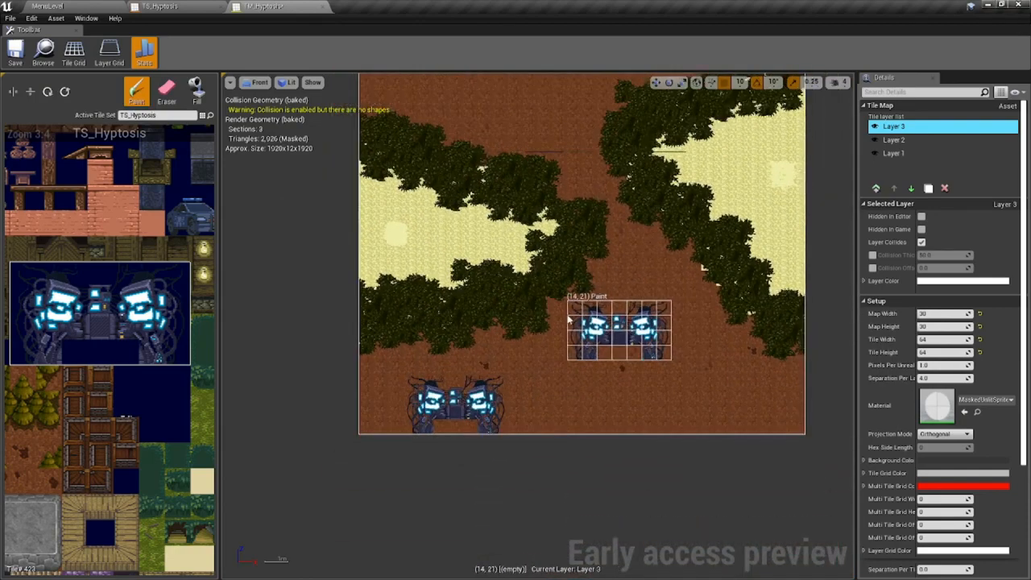
# Fill the gap in the middle of both machines with dark metal panel tiles on Layer 3, and save the tile map.
pyautogui.moveTo(552, 296); pyautogui.dragTo(546, 440, button='right')
pyautogui.moveTo(513, 261)
pyautogui.mouseDown(button='right')
pyautogui.moveTo(555, 318)
pyautogui.moveTo(565, 310)
pyautogui.mouseUp(button='right')
pyautogui.scroll(-2, 102, 355)
pyautogui.moveTo(103, 360); pyautogui.dragTo(77, 475, button='right')
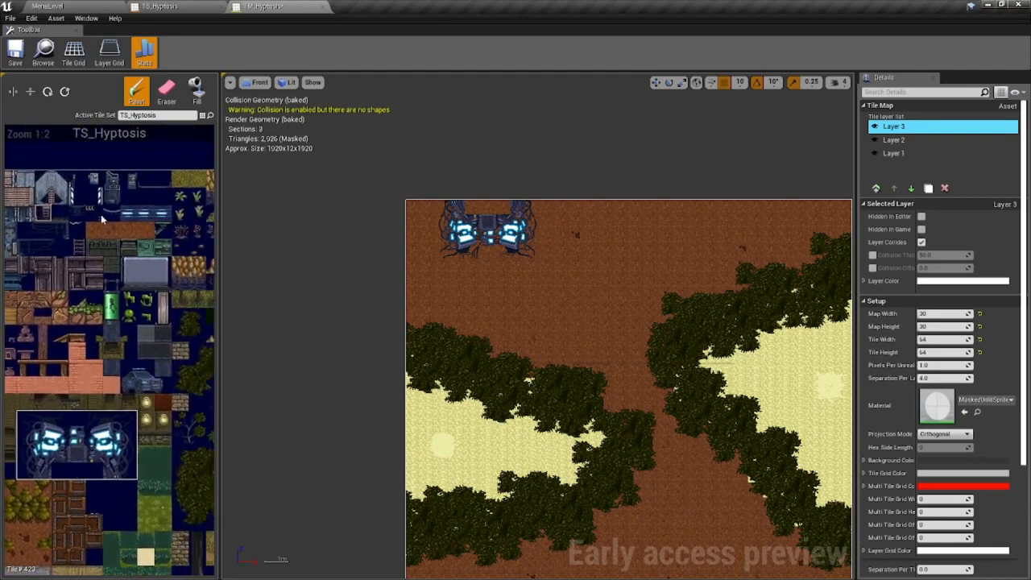
pyautogui.click(111, 184)
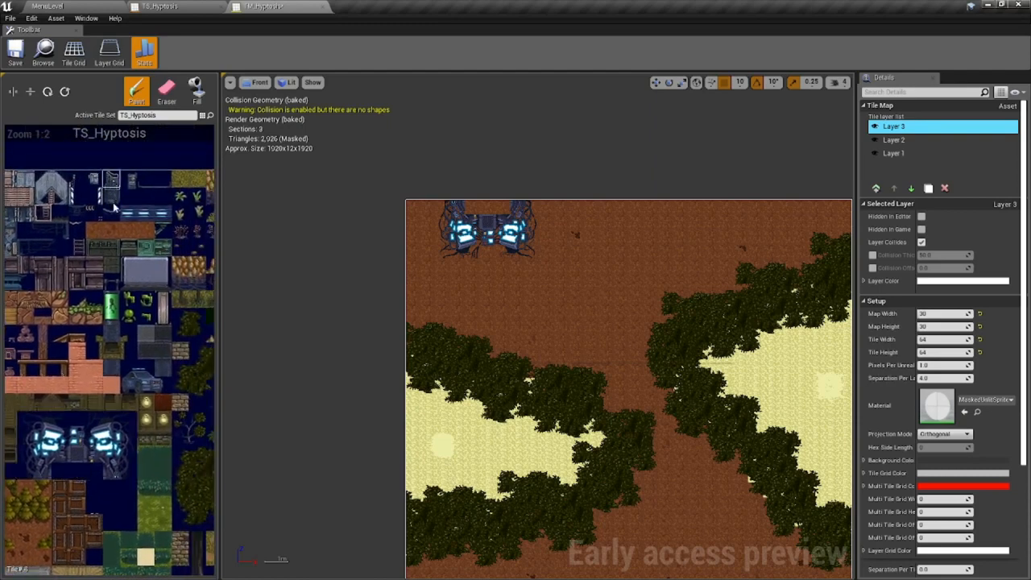
pyautogui.click(114, 199)
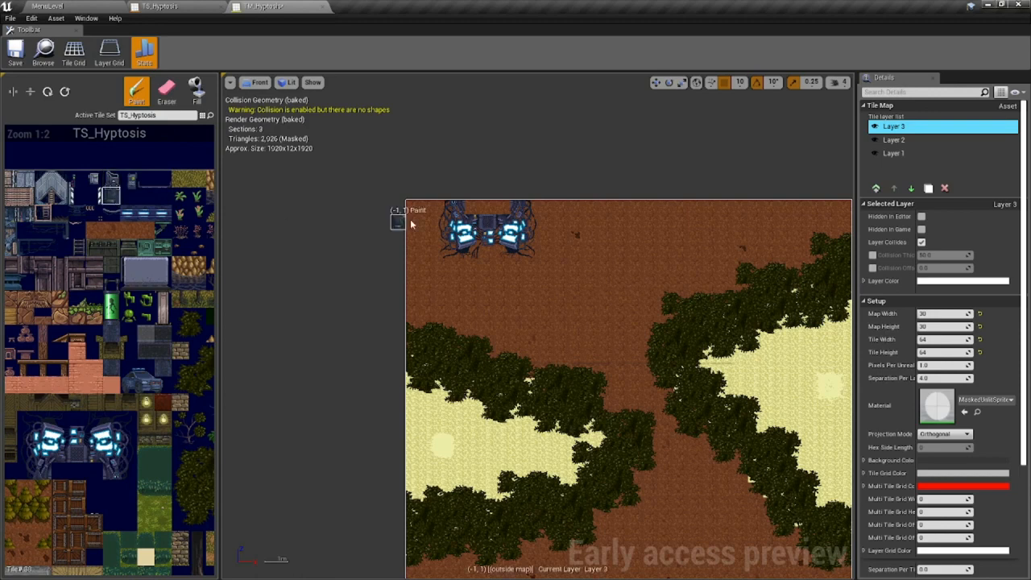
pyautogui.moveTo(473, 210); pyautogui.dragTo(501, 212)
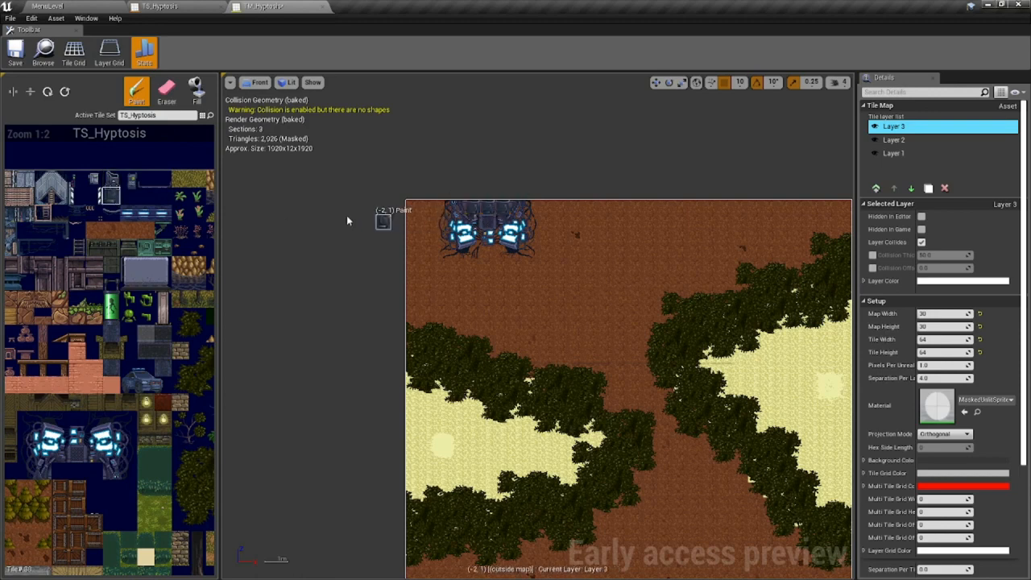
pyautogui.moveTo(471, 426); pyautogui.dragTo(476, 276, button='right')
pyautogui.moveTo(464, 405); pyautogui.dragTo(492, 404)
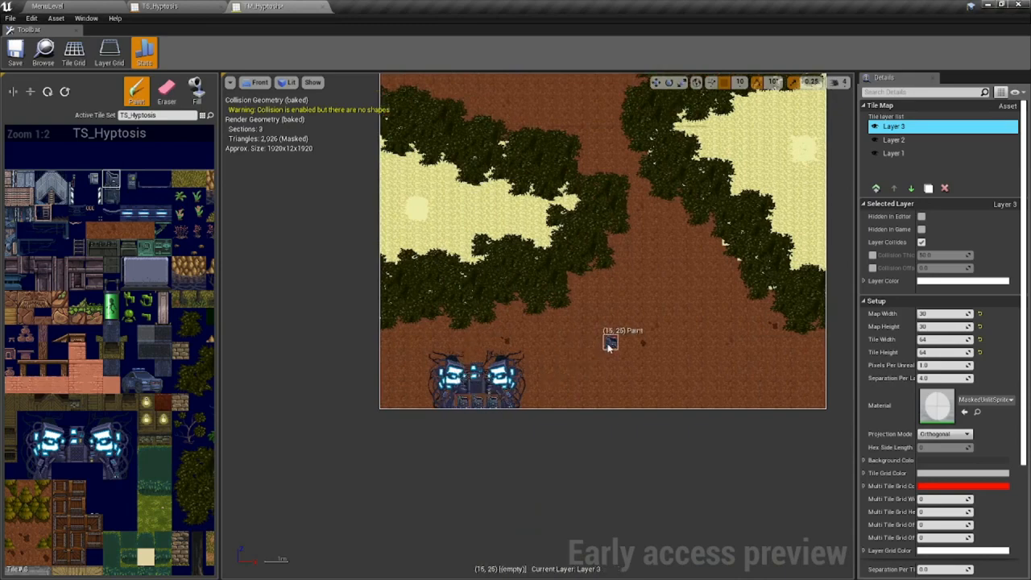
pyautogui.scroll(-4, 609, 345)
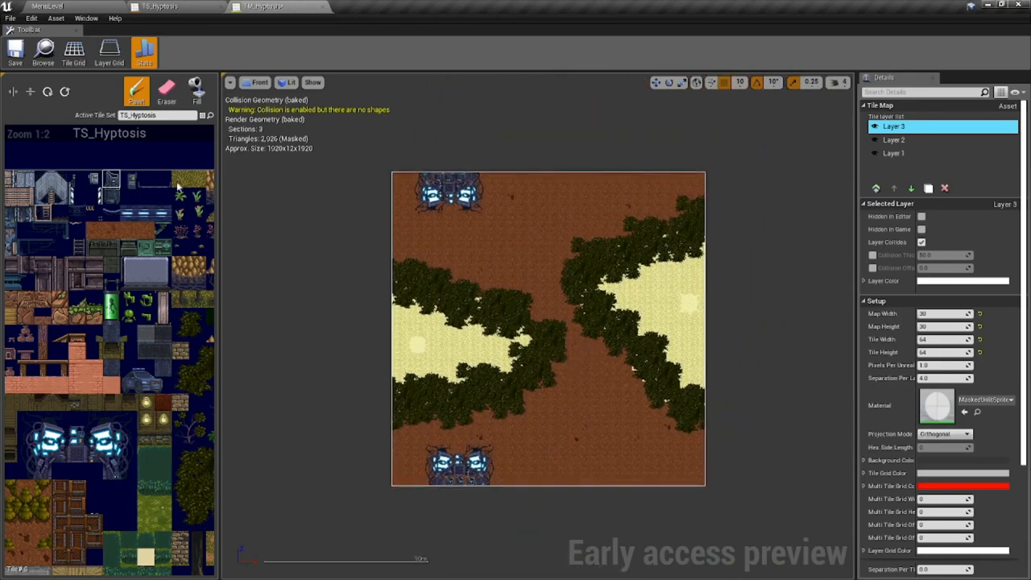
pyautogui.click(18, 60)
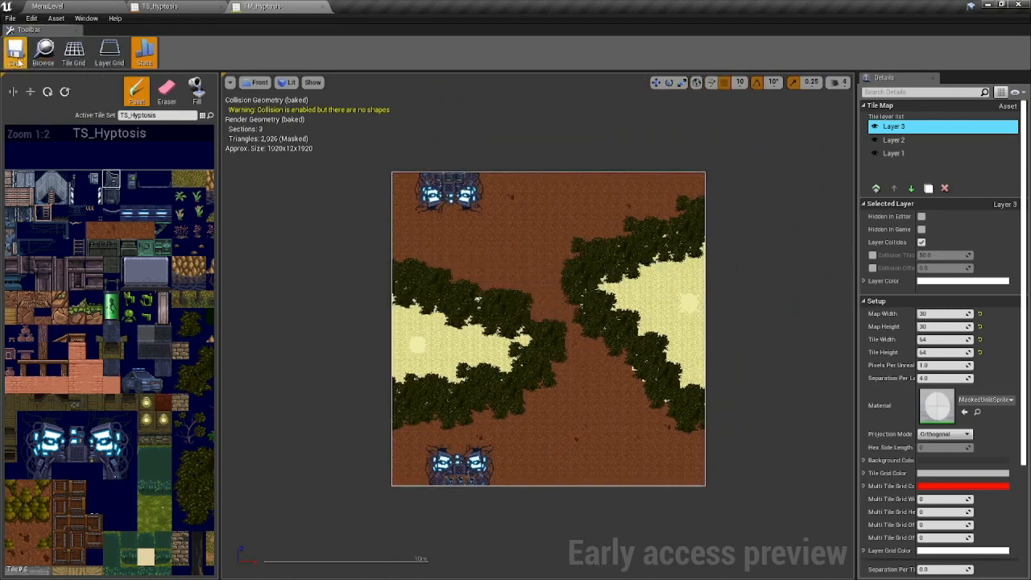
# In the main level editor, browse the project content to SHMUPMagicArcade/Blueprints/Backgrounds/Tilemaps/NonInteractive/TopDown.
pyautogui.click(93, 8)
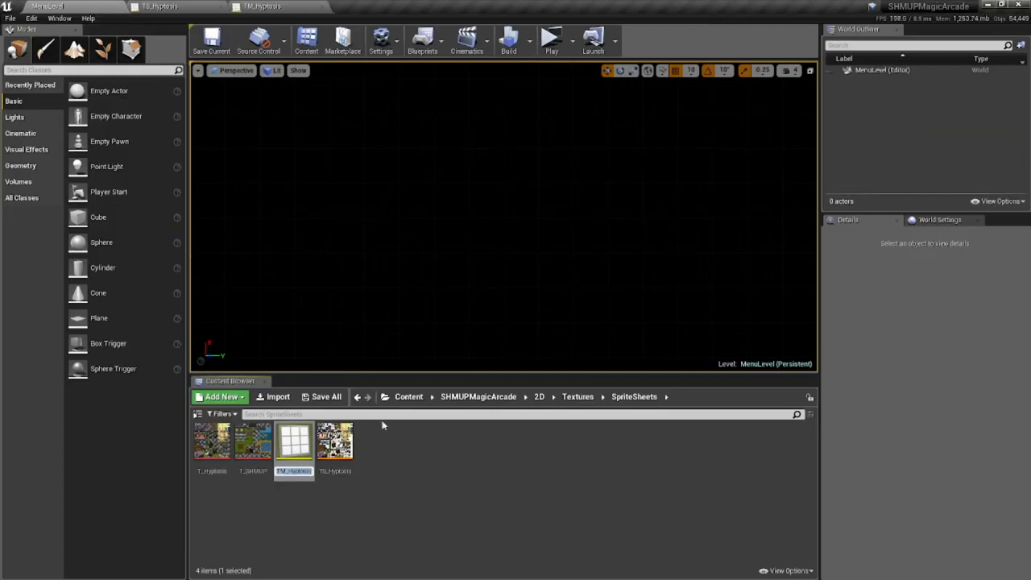
pyautogui.click(449, 471)
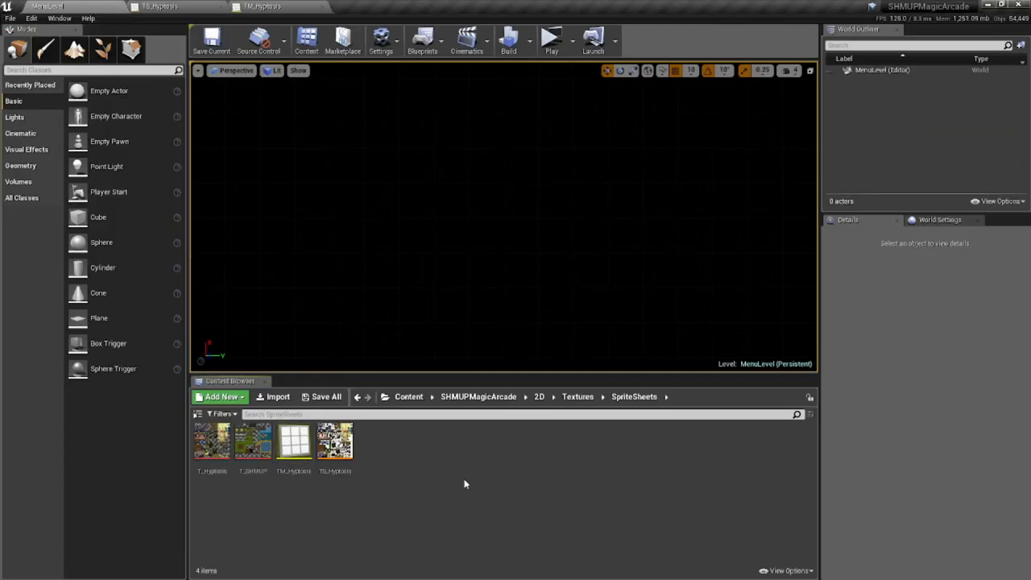
pyautogui.click(467, 397)
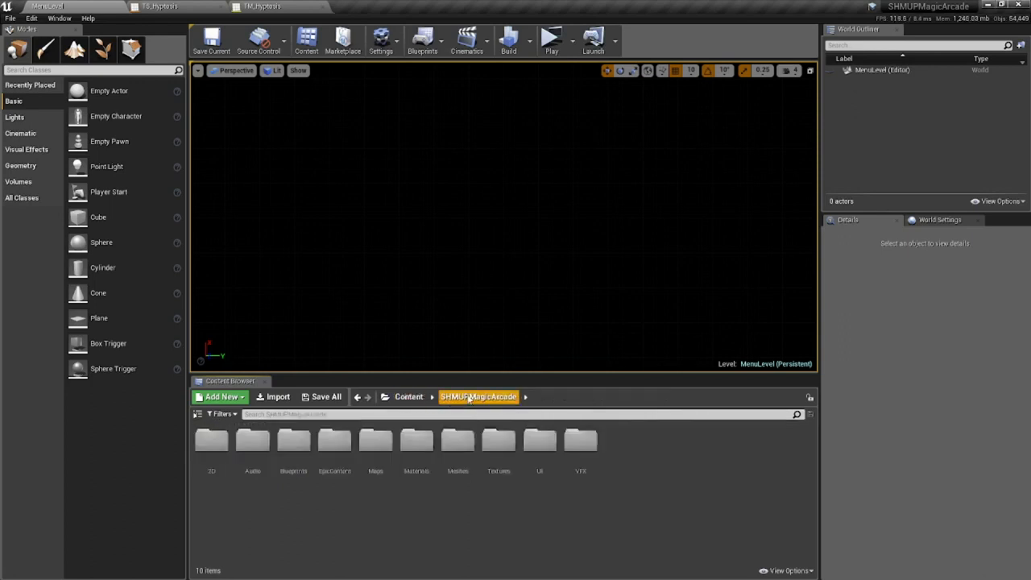
pyautogui.doubleClick(299, 455)
pyautogui.doubleClick(212, 453)
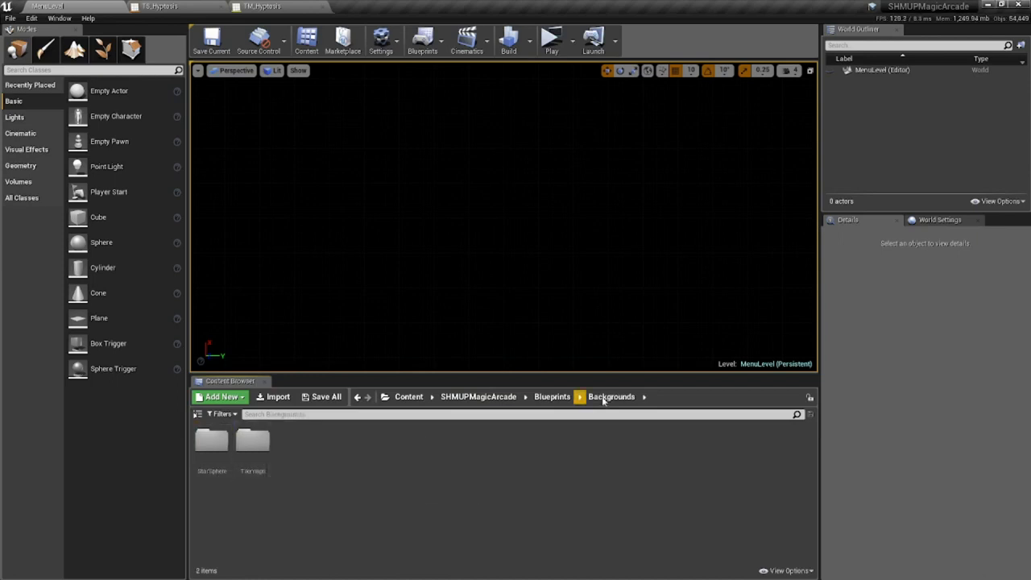
pyautogui.doubleClick(254, 445)
pyautogui.doubleClick(256, 449)
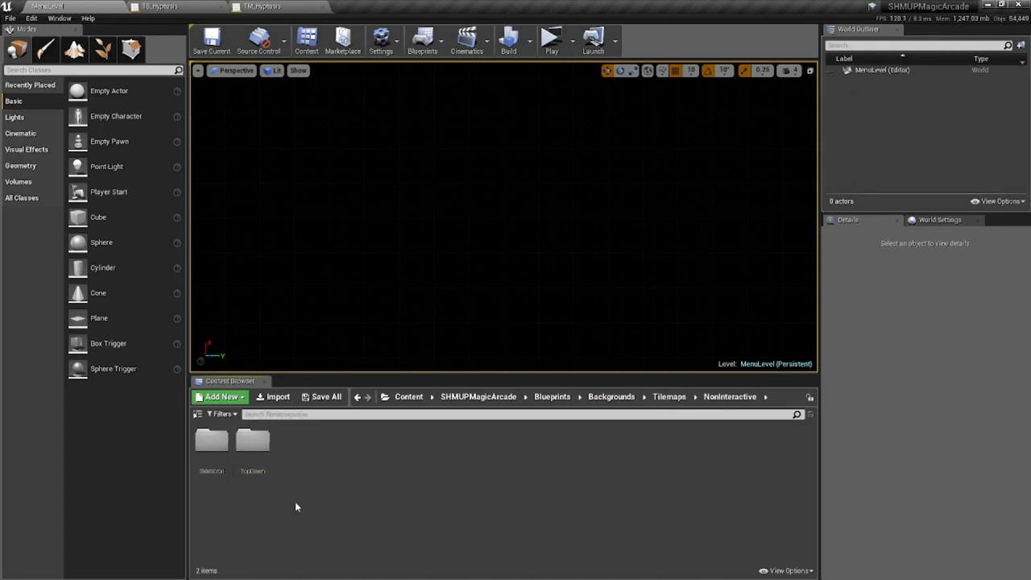
pyautogui.doubleClick(254, 444)
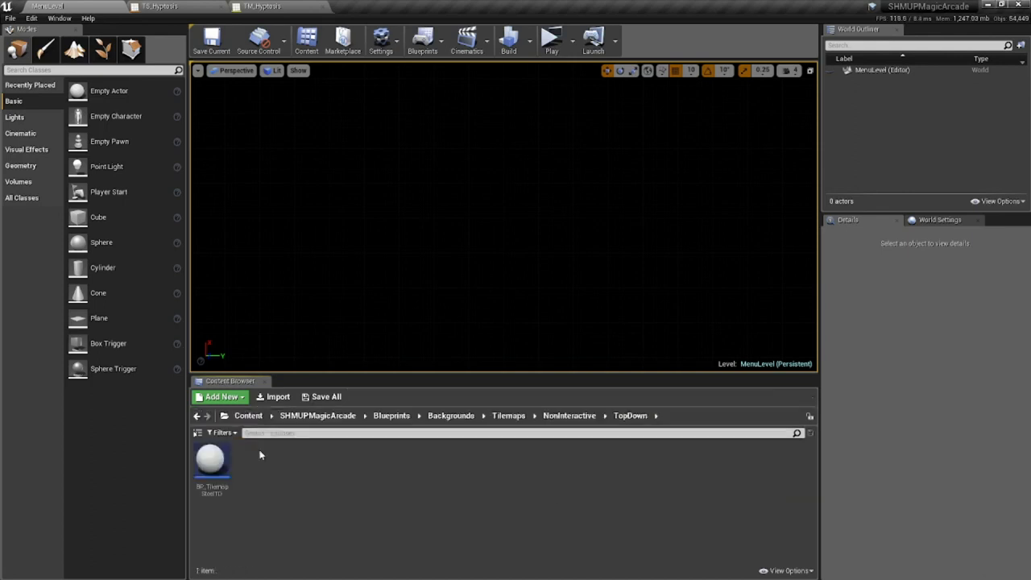
# Duplicate the BP_TilemapSteelTD blueprint and name the copy BP_TilemapHyptosis.
pyautogui.rightClick(224, 492)
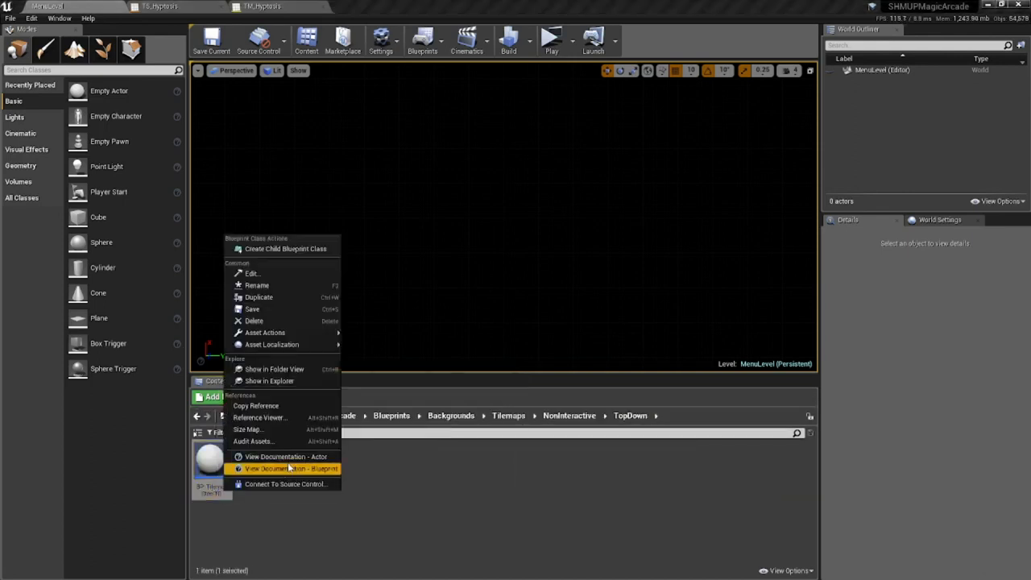
pyautogui.click(310, 298)
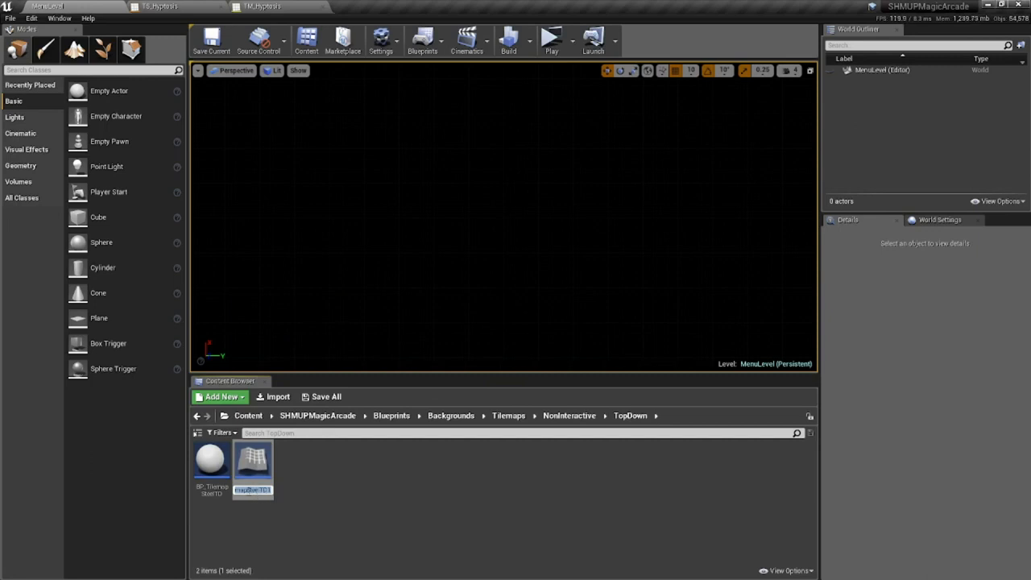
pyautogui.write('TilemapHyptosis')
pyautogui.press('Return')
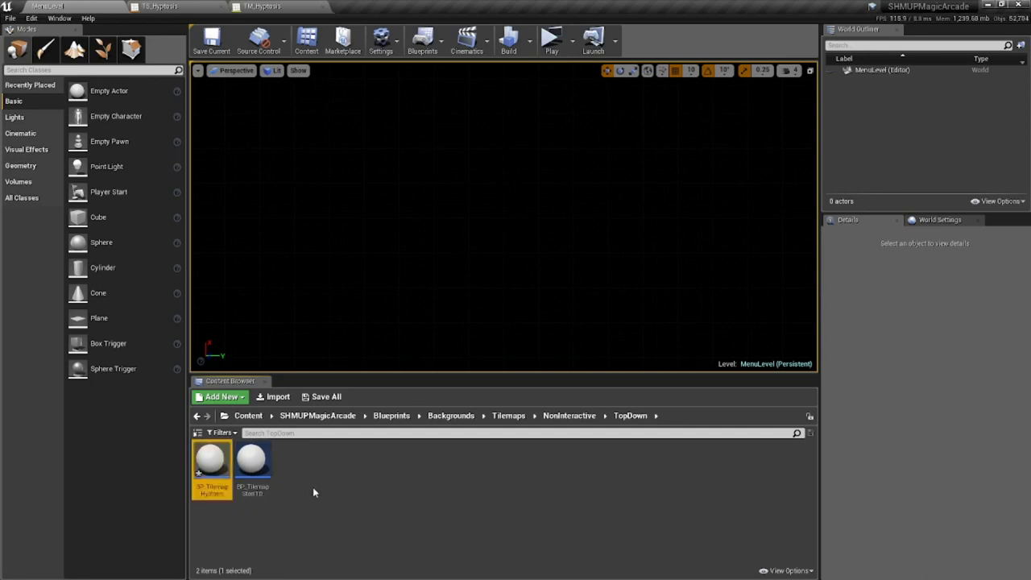
# Open BP_TilemapHyptosis and assign TM_Hyptosis as the tile map of its TileMap component.
pyautogui.doubleClick(214, 465)
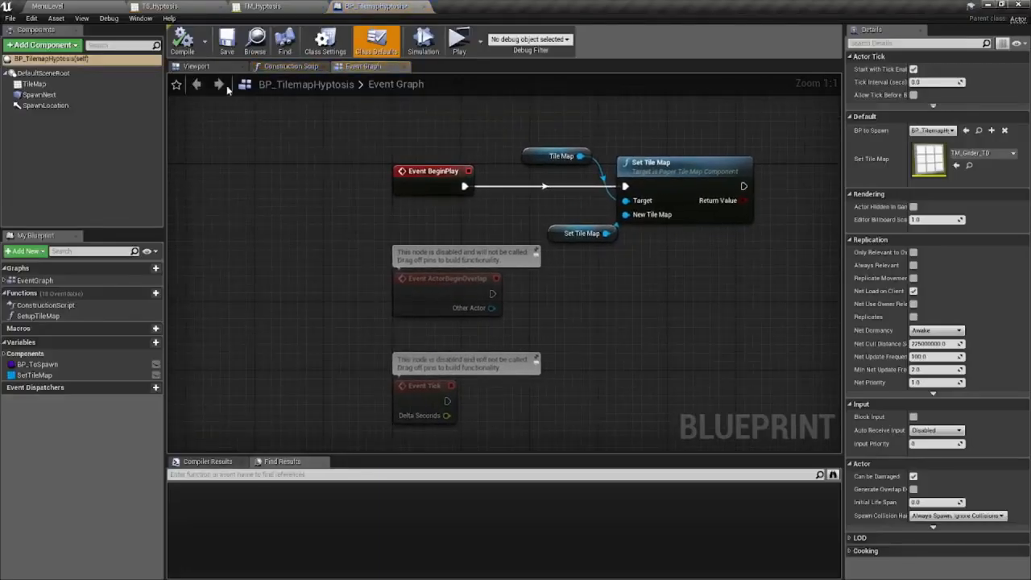
pyautogui.click(205, 66)
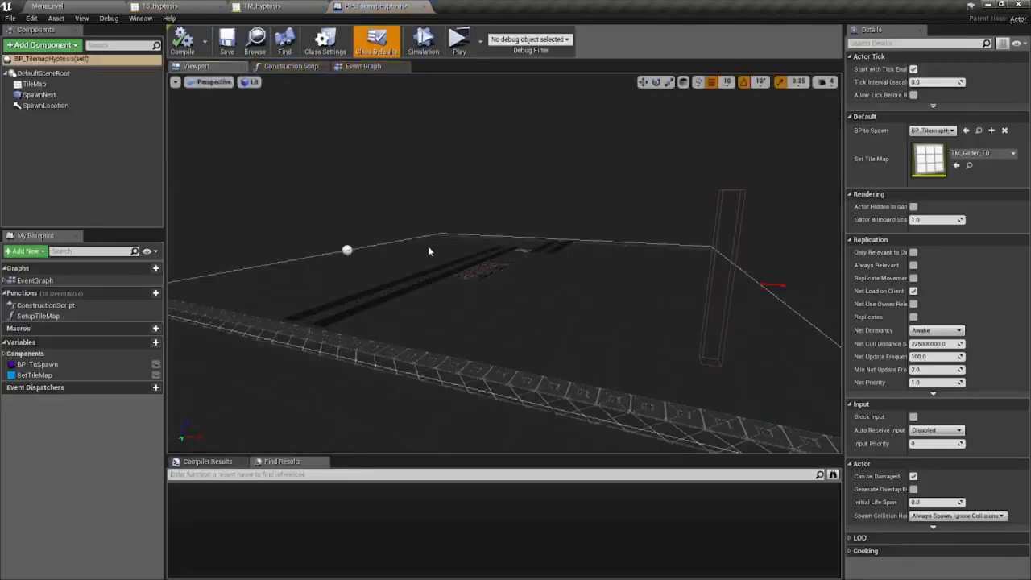
pyautogui.click(34, 84)
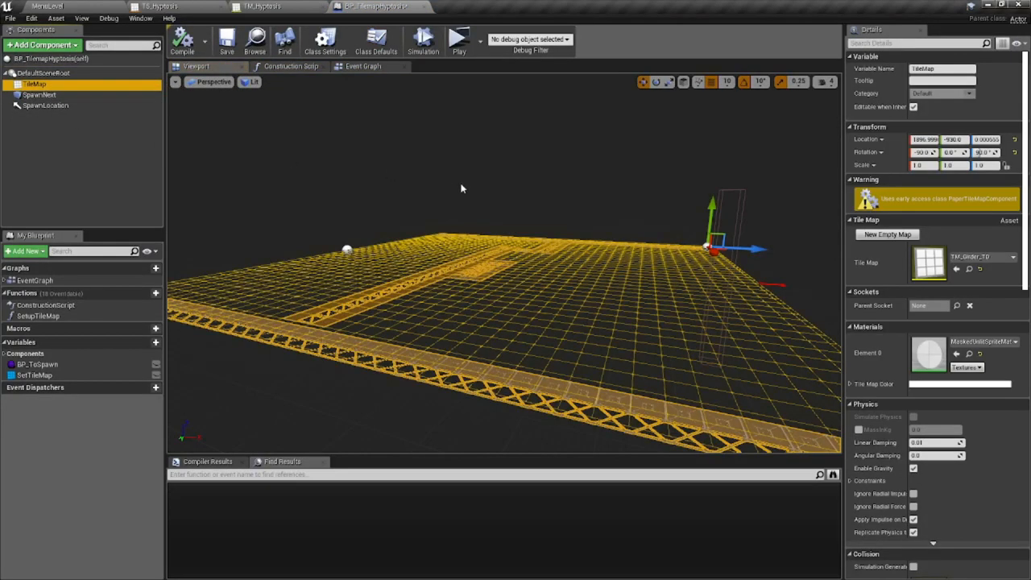
pyautogui.click(1013, 258)
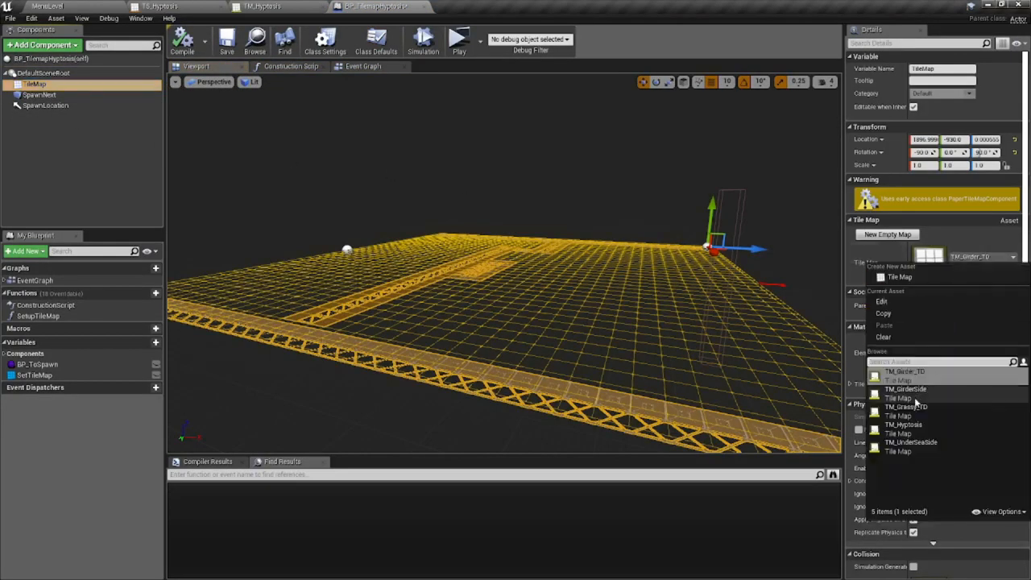
pyautogui.click(904, 427)
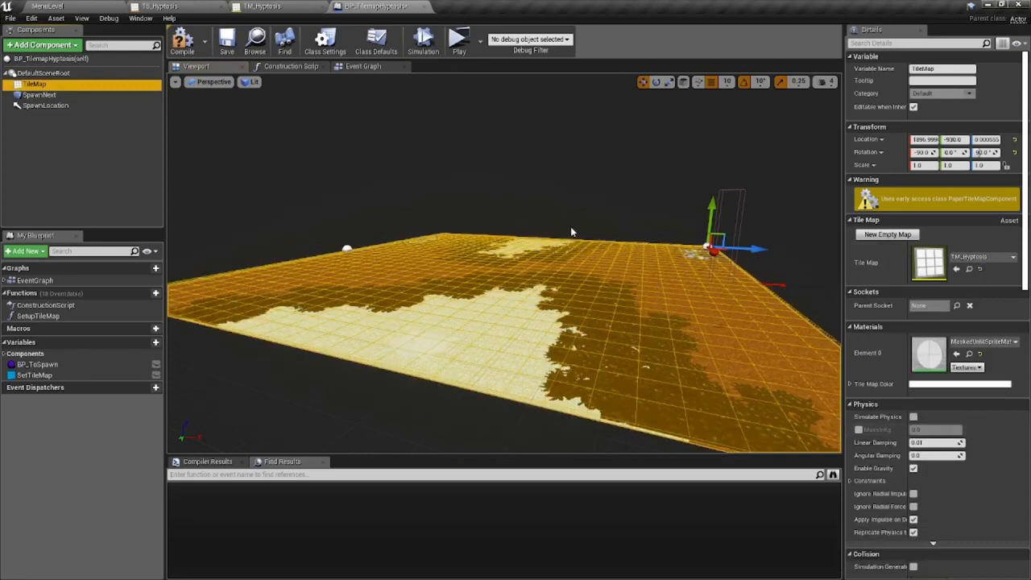
# In the Event Graph of BP_TilemapHyptosis, set the default value of the SetTileMap variable to TM_Hyptosis.
pyautogui.click(368, 66)
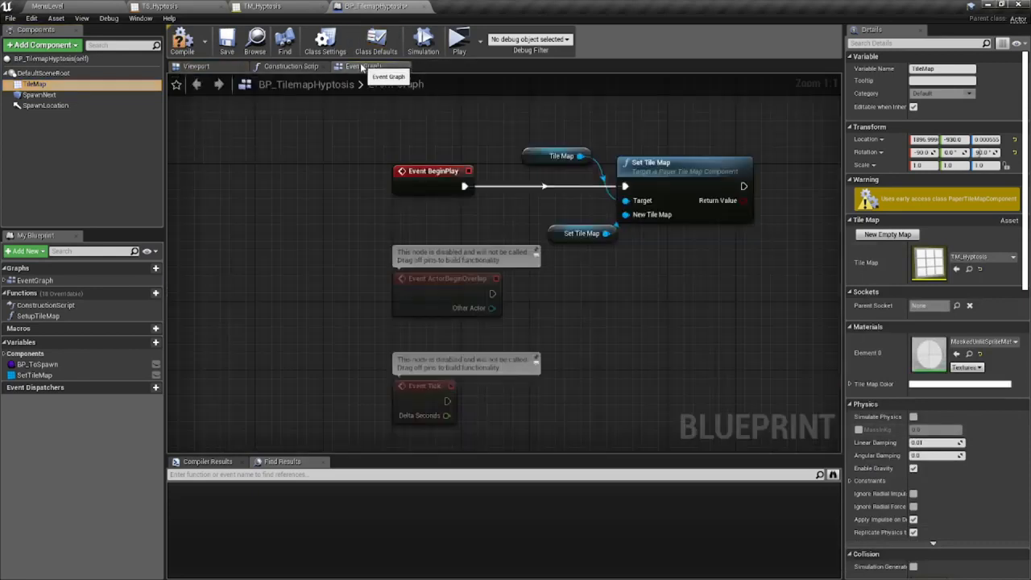
pyautogui.click(698, 166)
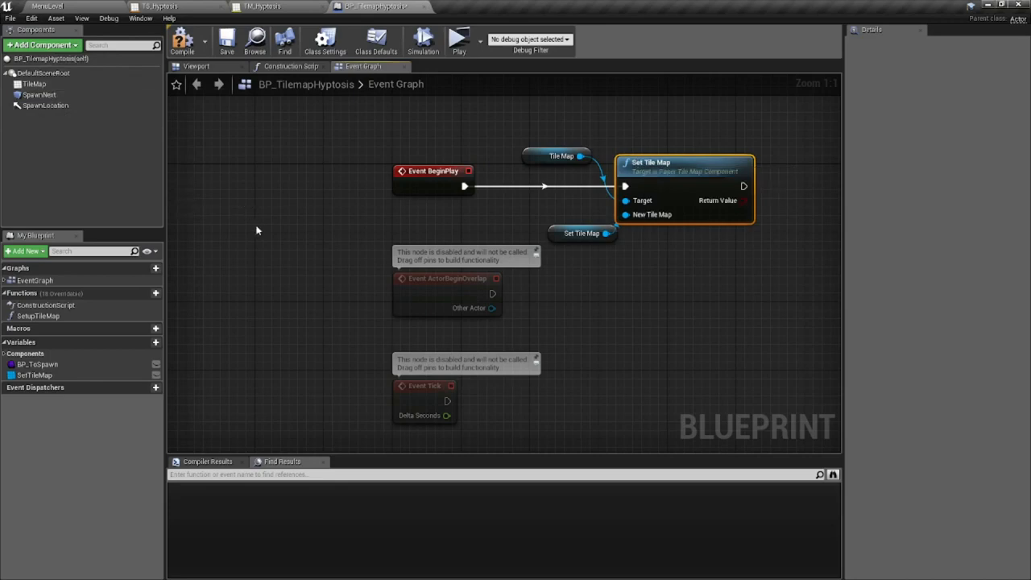
pyautogui.click(560, 233)
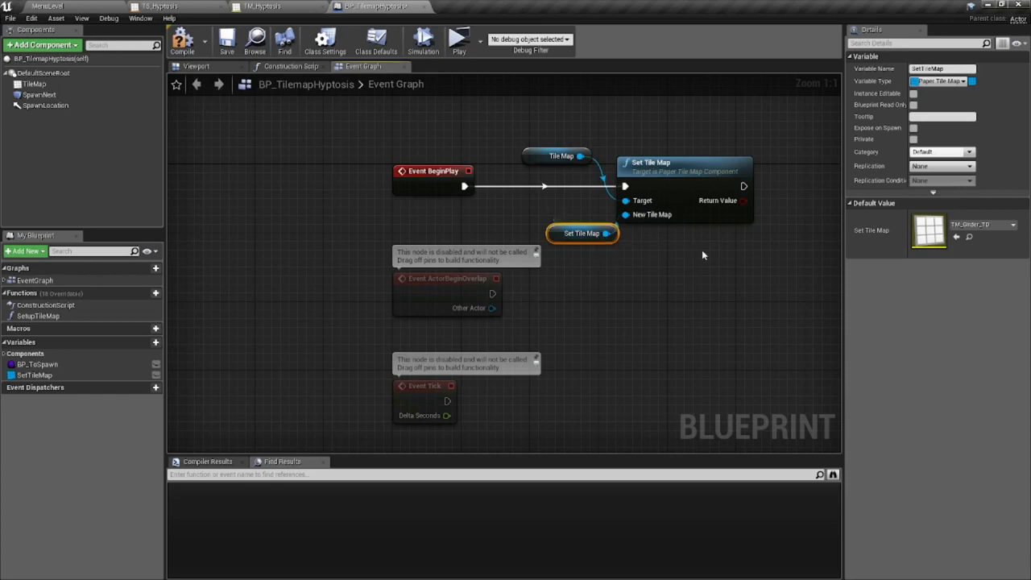
pyautogui.click(654, 187)
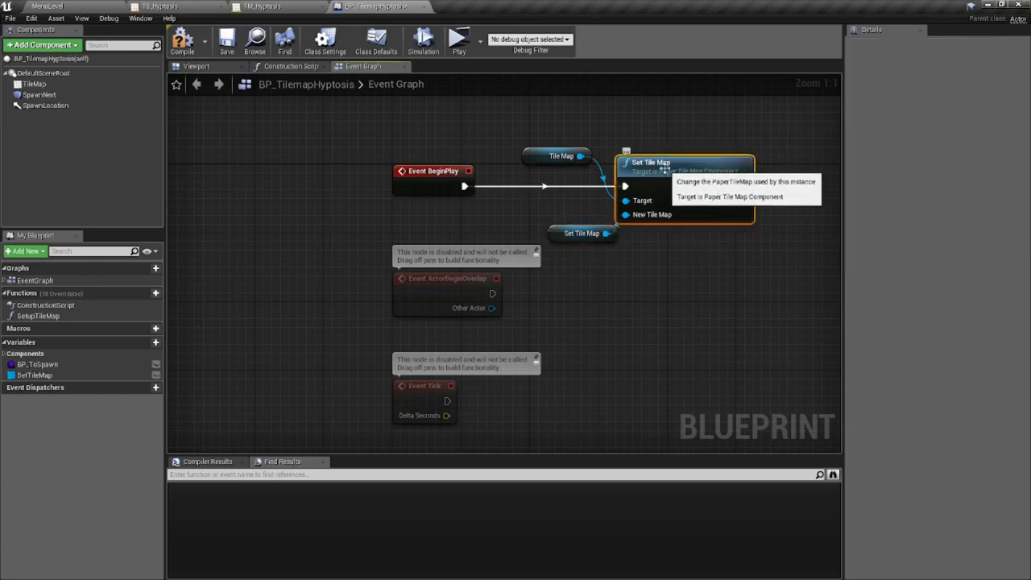
pyautogui.click(568, 235)
pyautogui.click(981, 227)
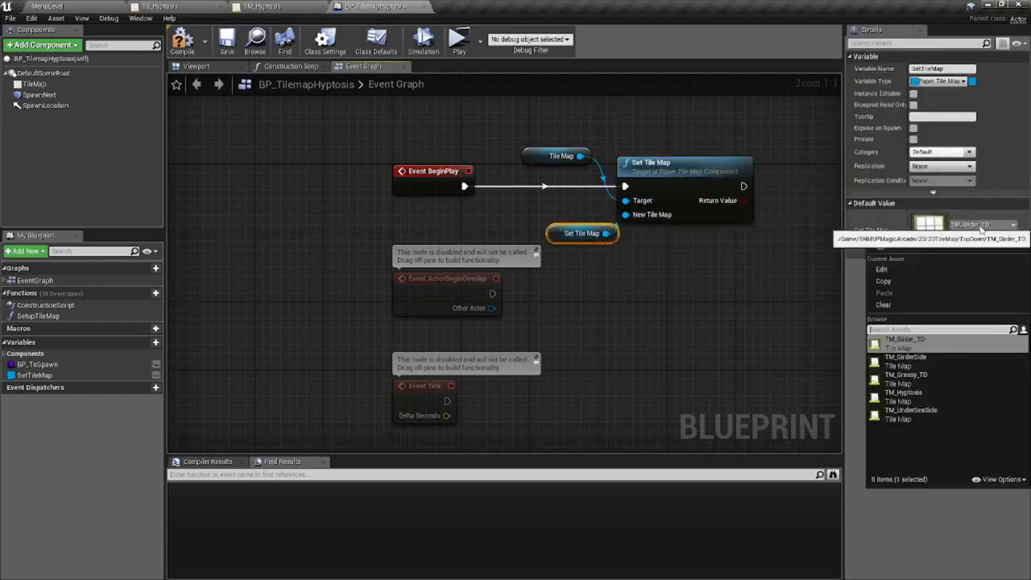
pyautogui.click(921, 395)
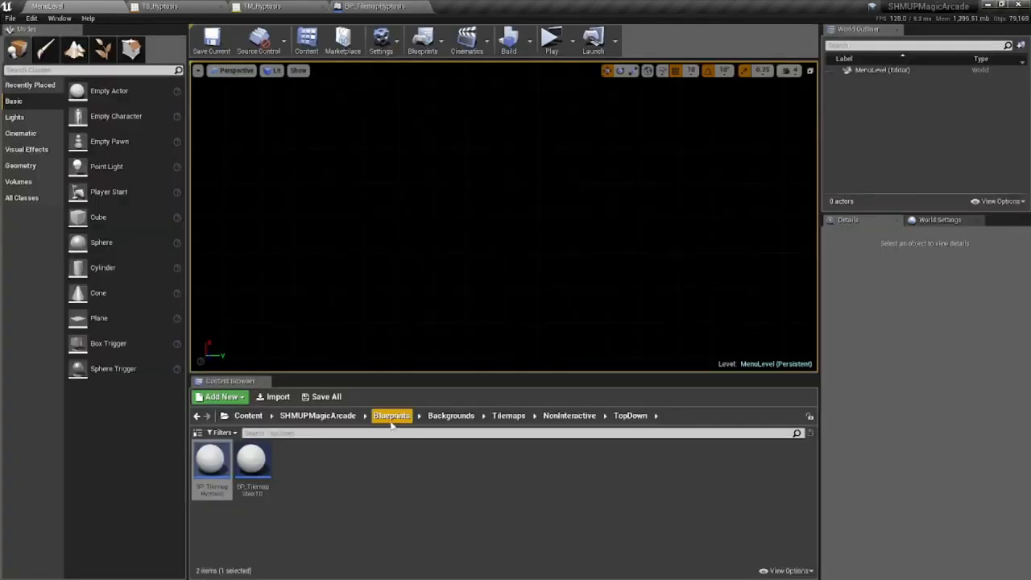
# Back in the main level editor, open the PlayLevel map from the SHMUPMagicArcade/Maps content folder.
pyautogui.click(317, 416)
pyautogui.click(388, 449)
pyautogui.doubleClick(388, 449)
pyautogui.click(376, 451)
pyautogui.doubleClick(376, 453)
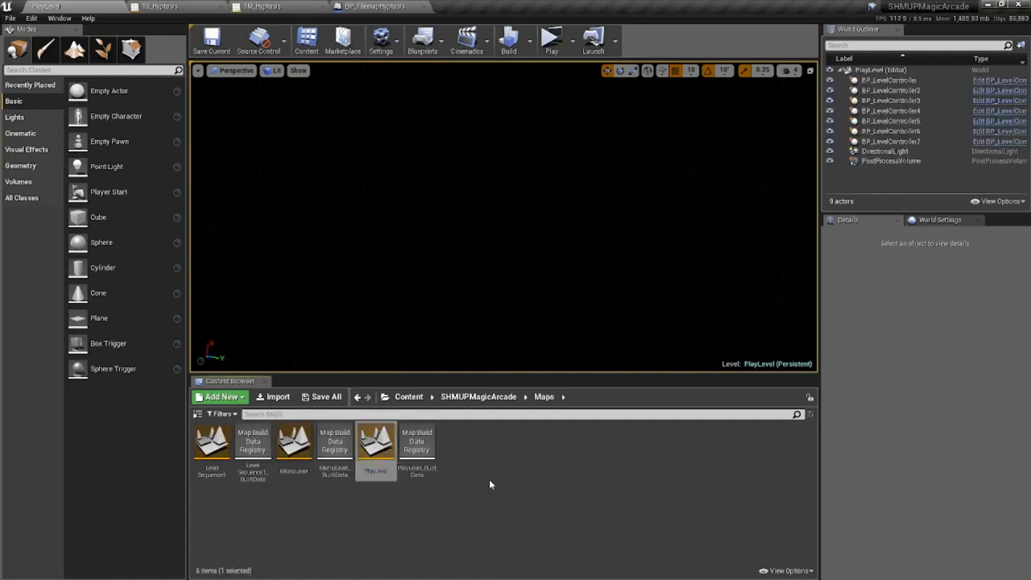
# Select BP_LevelController7 in the level and bring up its Background Tile Map array.
pyautogui.click(894, 142)
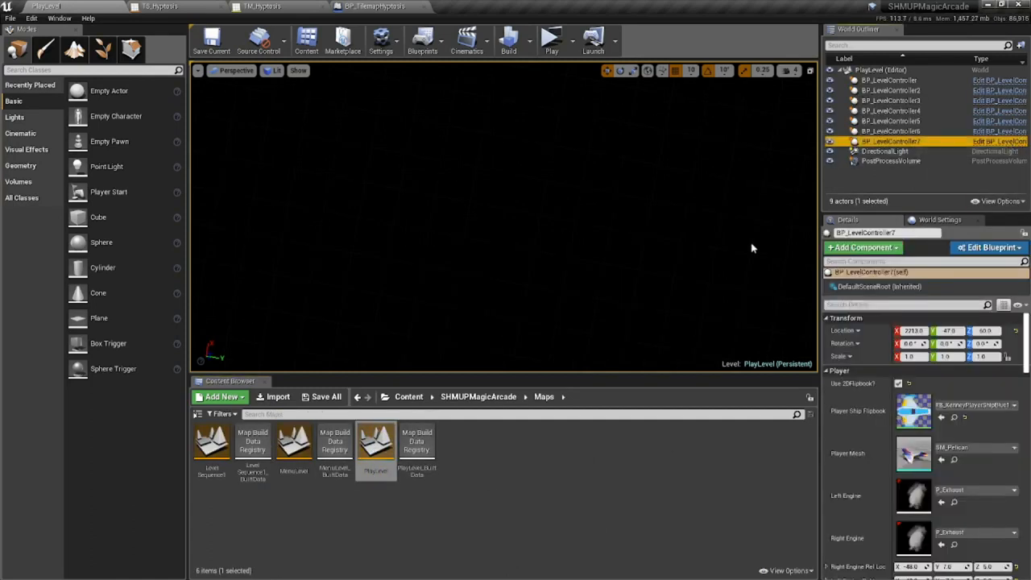
pyautogui.moveTo(1028, 335); pyautogui.dragTo(1028, 399)
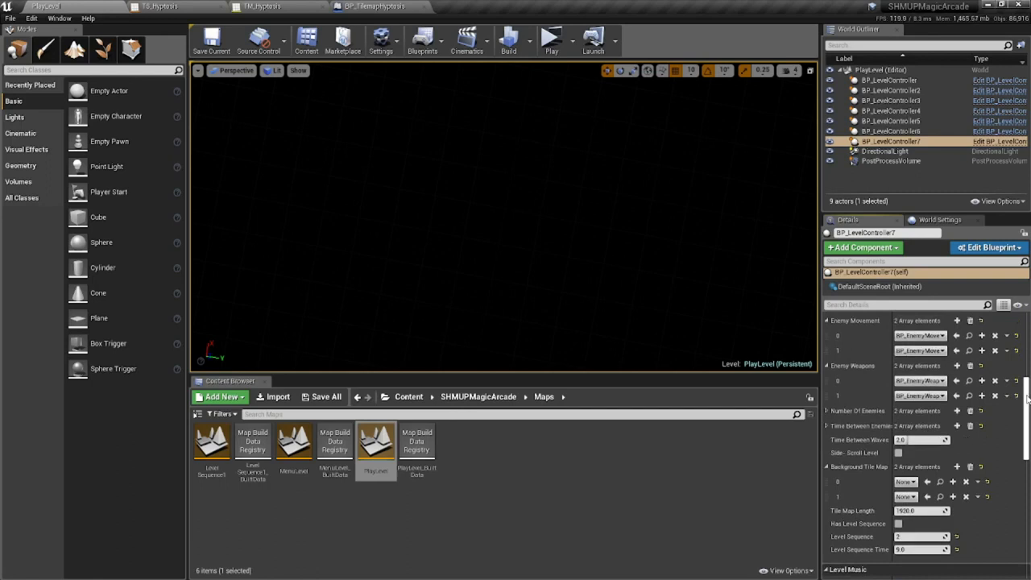
pyautogui.click(923, 142)
pyautogui.scroll(-2, 1025, 417)
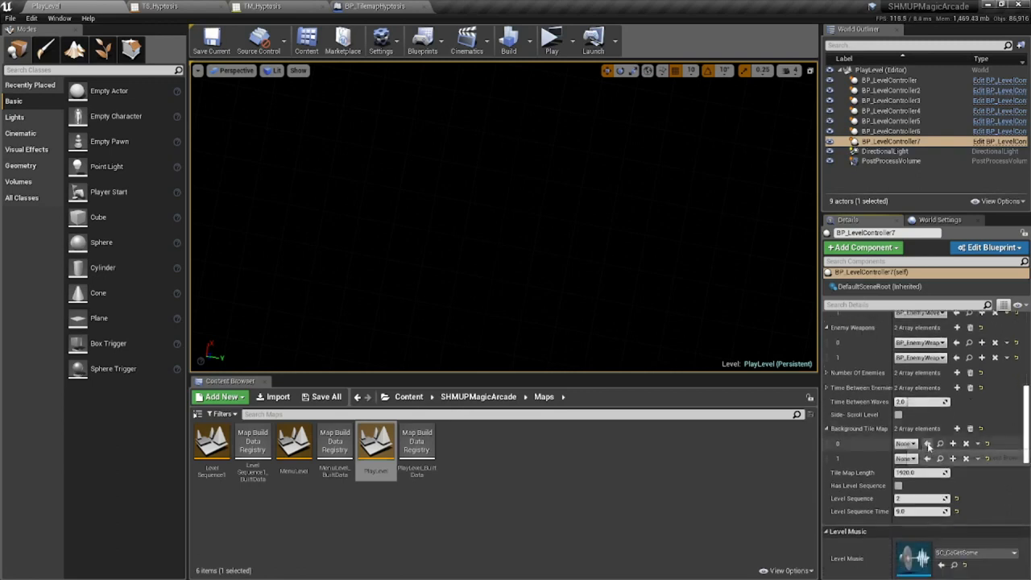
# Browse the project content to SHMUPMagicArcade/Blueprints/Backgrounds/Tilemaps/NonInteractive/TopDown with BP_LevelController7 still selected.
pyautogui.click(409, 396)
pyautogui.doubleClick(212, 442)
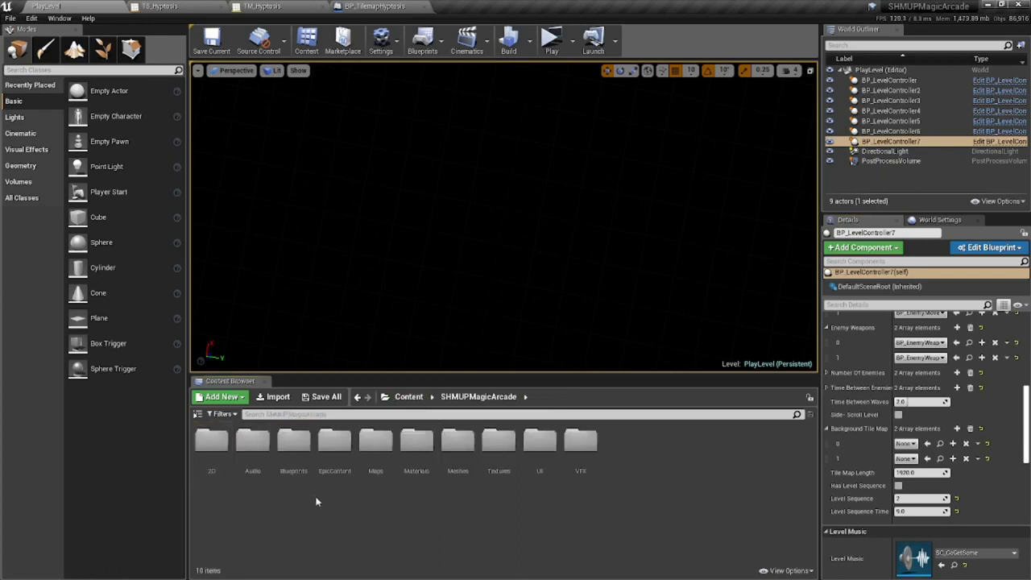
pyautogui.doubleClick(293, 440)
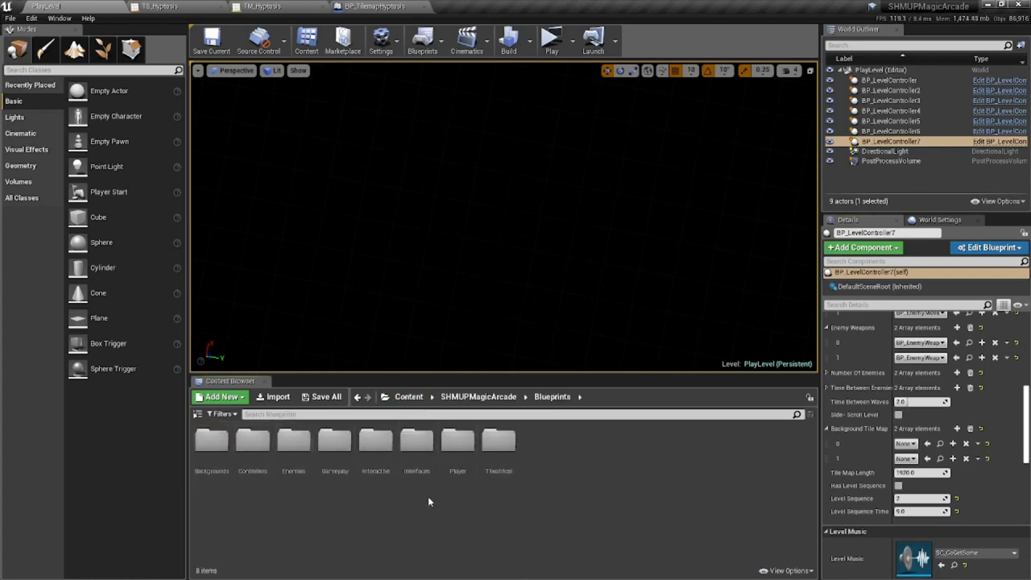
pyautogui.doubleClick(211, 444)
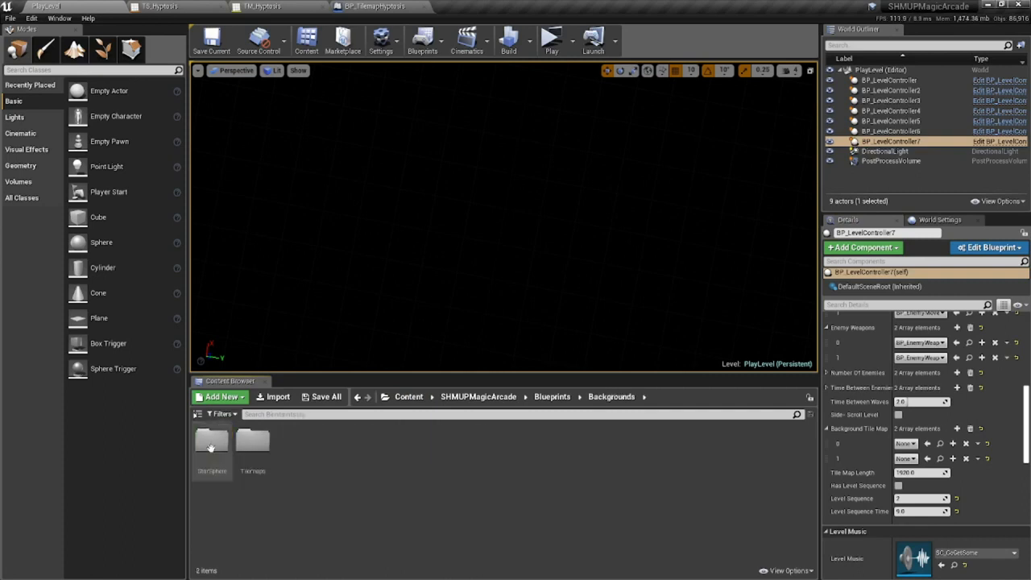
pyautogui.doubleClick(248, 445)
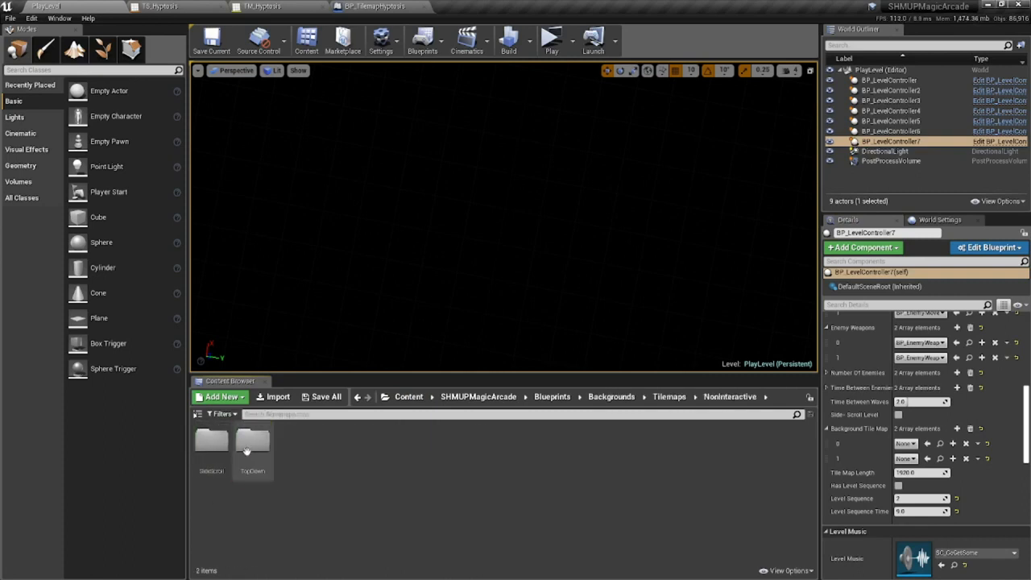
pyautogui.doubleClick(251, 445)
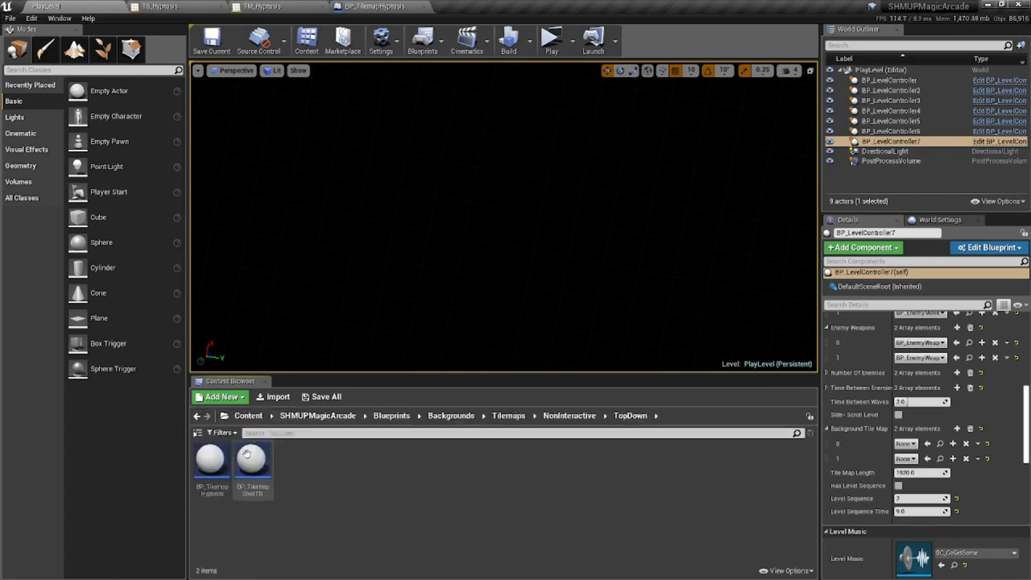
# Assign BP_TilemapHyptosis to elements 0 and 1 of the Background Tile Map array on BP_LevelController7.
pyautogui.click(216, 489)
pyautogui.click(926, 443)
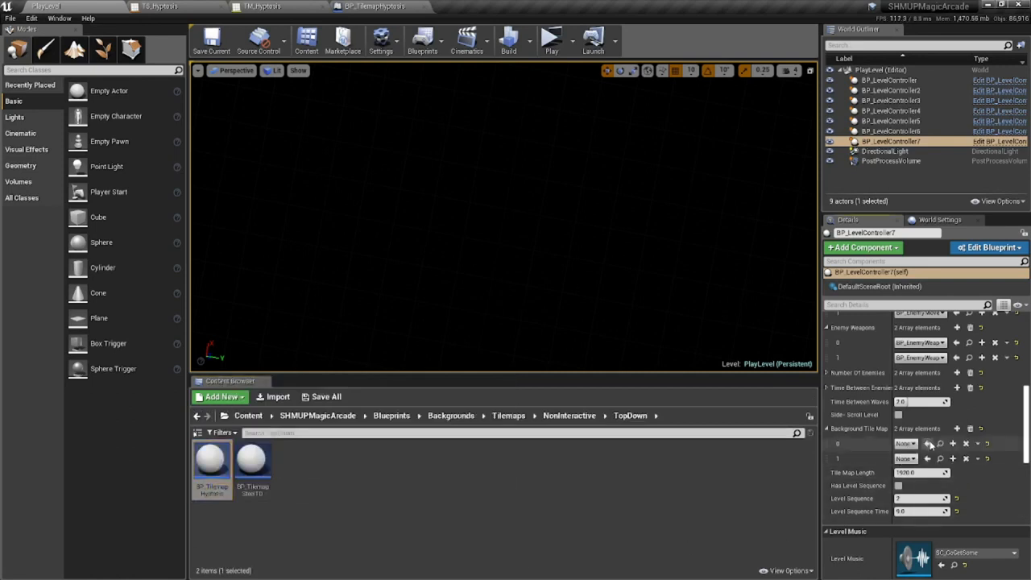
pyautogui.click(927, 457)
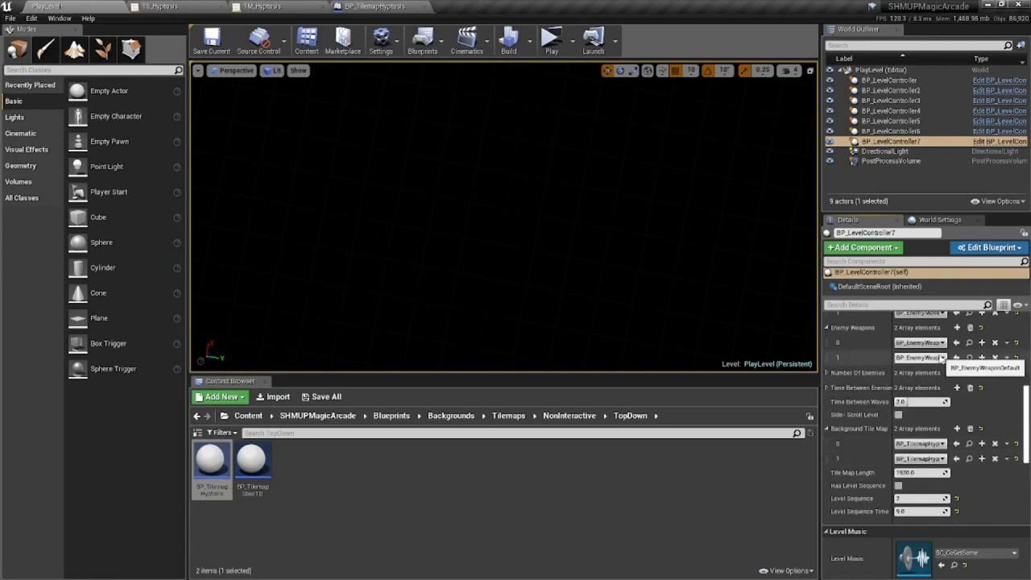
# Locate the blueprint used by the first Enemy Movement element and examine the EnemyMovements folder and its TopDown subfolder.
pyautogui.moveTo(1028, 423); pyautogui.dragTo(1027, 394)
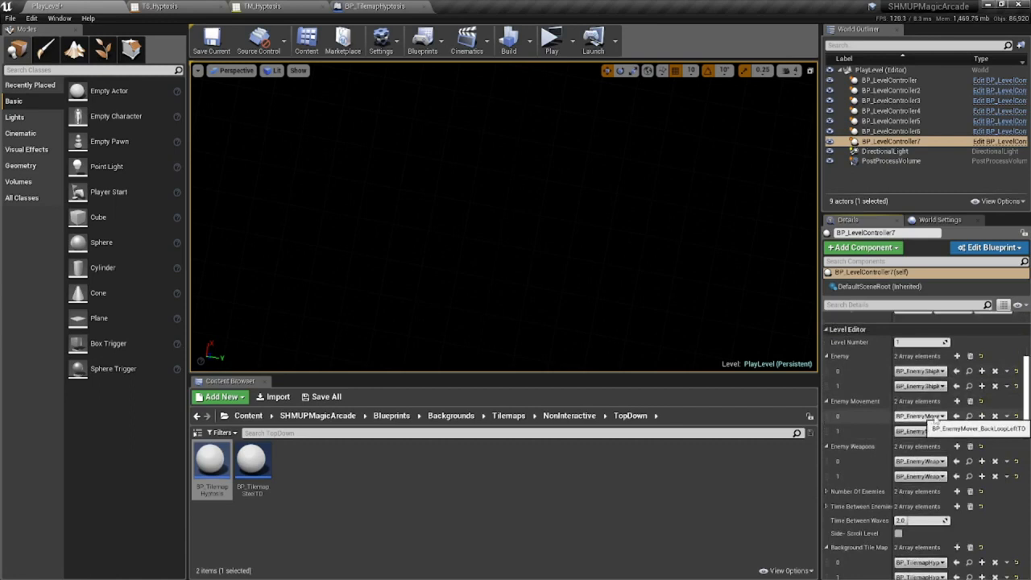
pyautogui.click(969, 415)
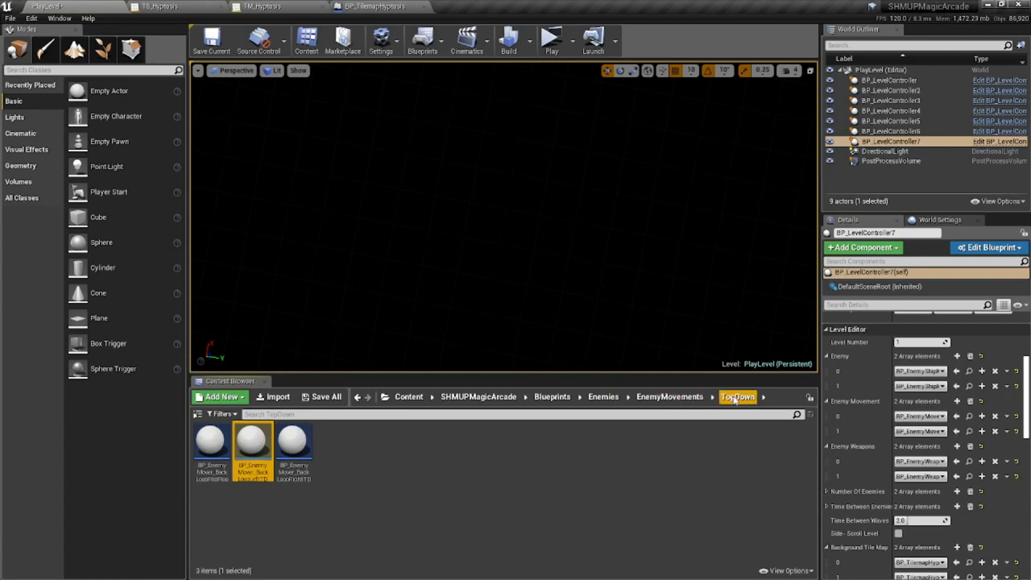
pyautogui.click(661, 399)
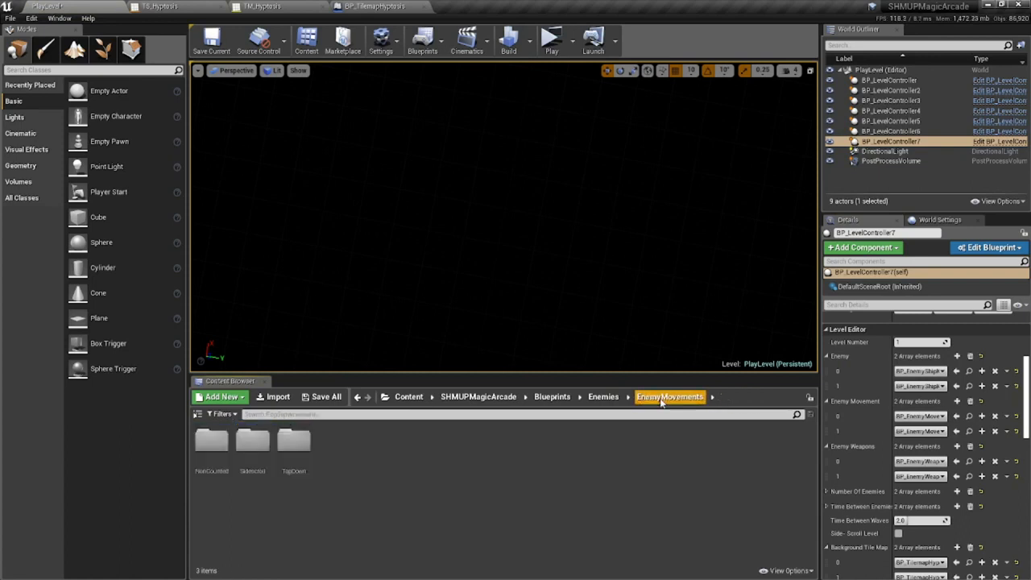
pyautogui.doubleClick(281, 445)
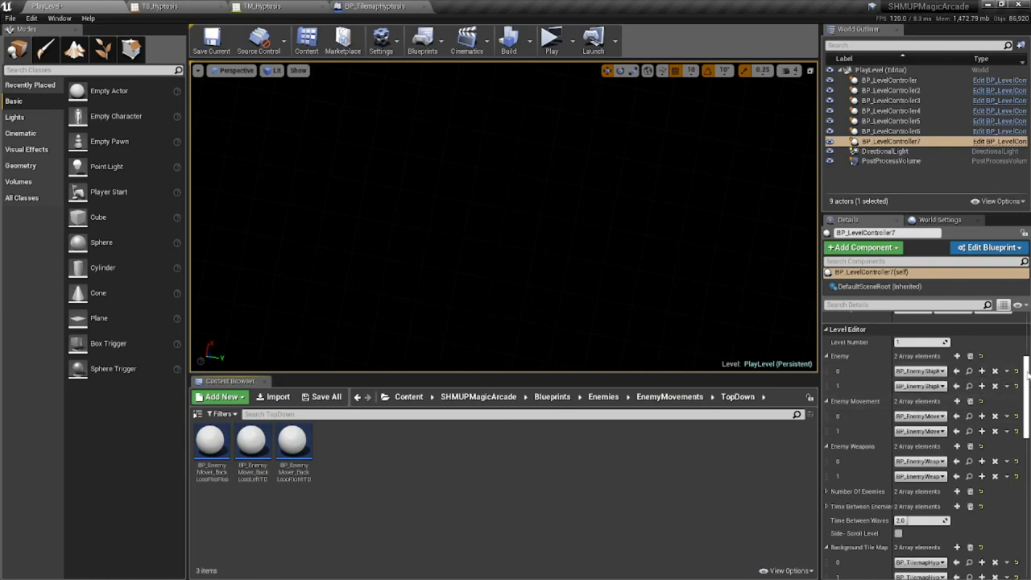
# Check the Level Number of BP_LevelController7 and review its Level Editor settings alongside the other level controllers.
pyautogui.scroll(2, 1027, 375)
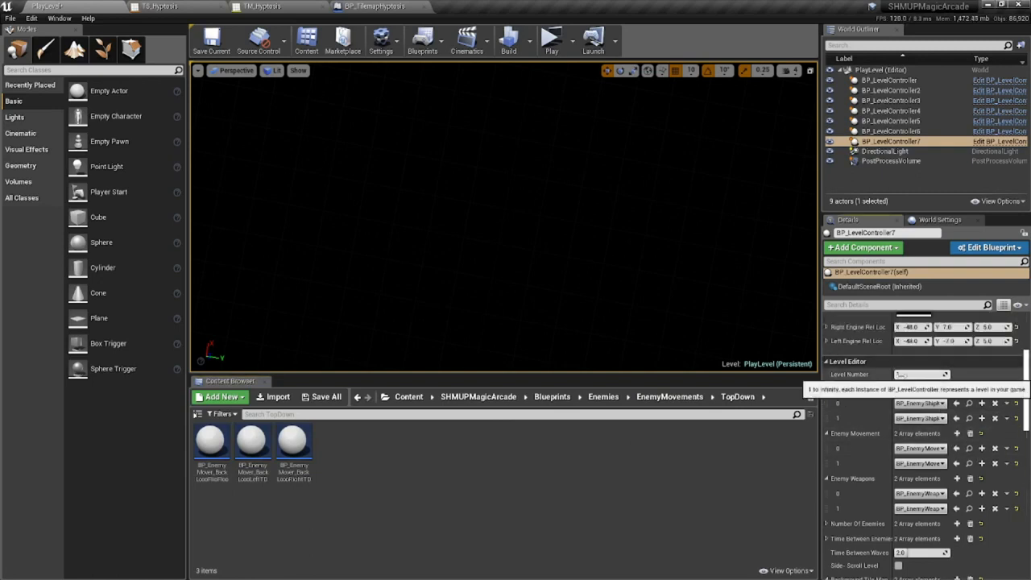
pyautogui.click(912, 374)
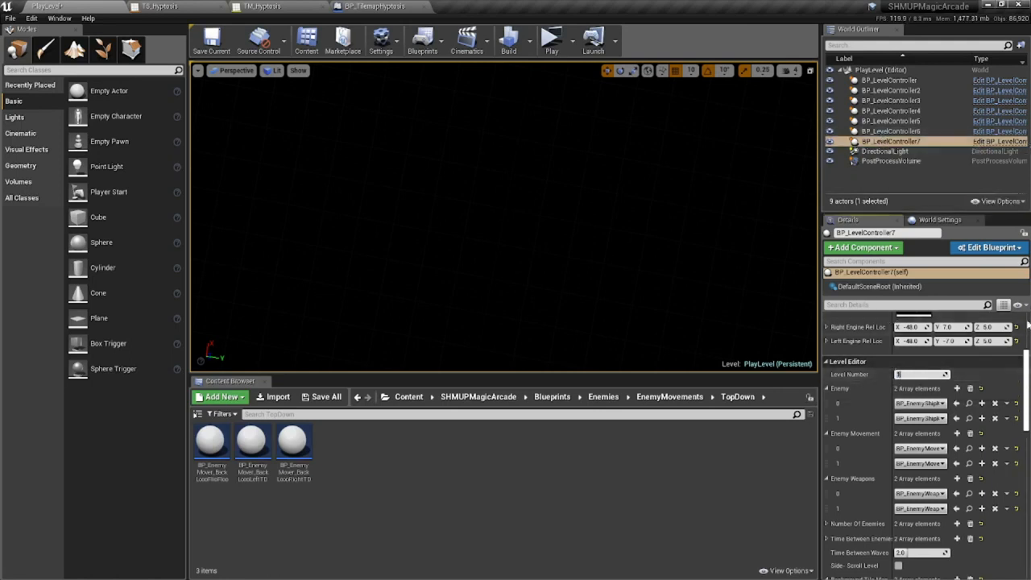
pyautogui.click(886, 80)
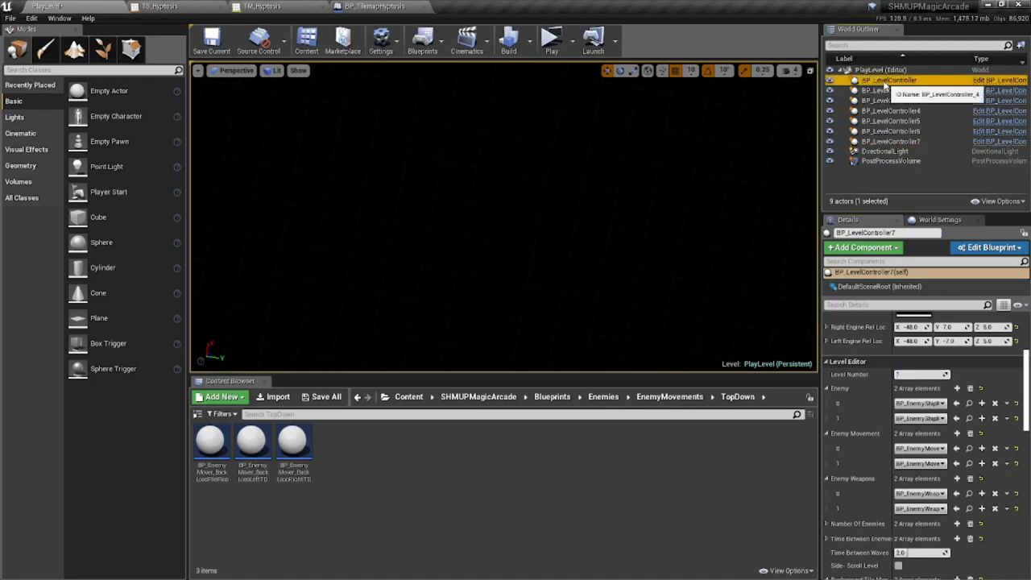
pyautogui.click(890, 141)
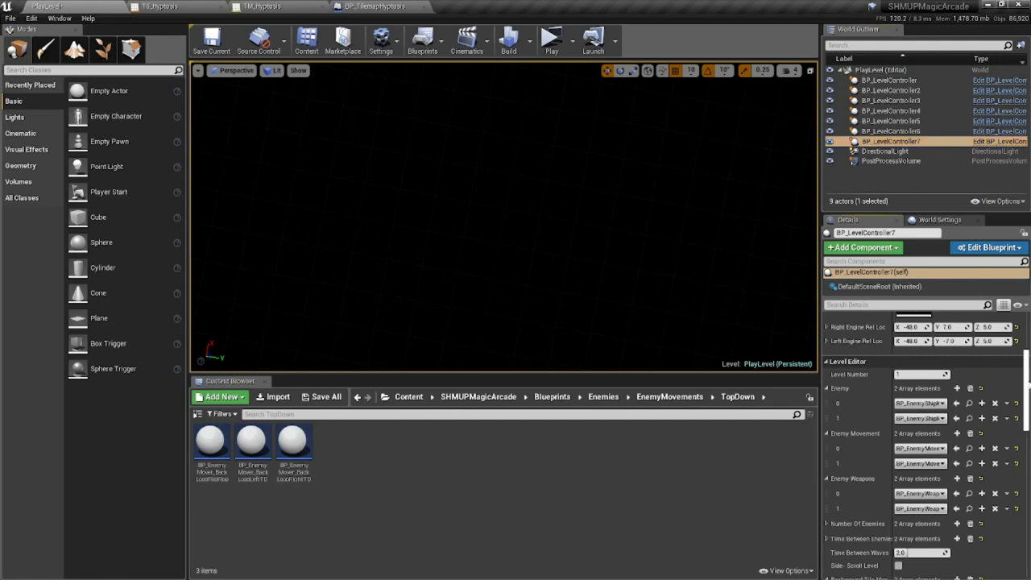
pyautogui.scroll(5, 1025, 382)
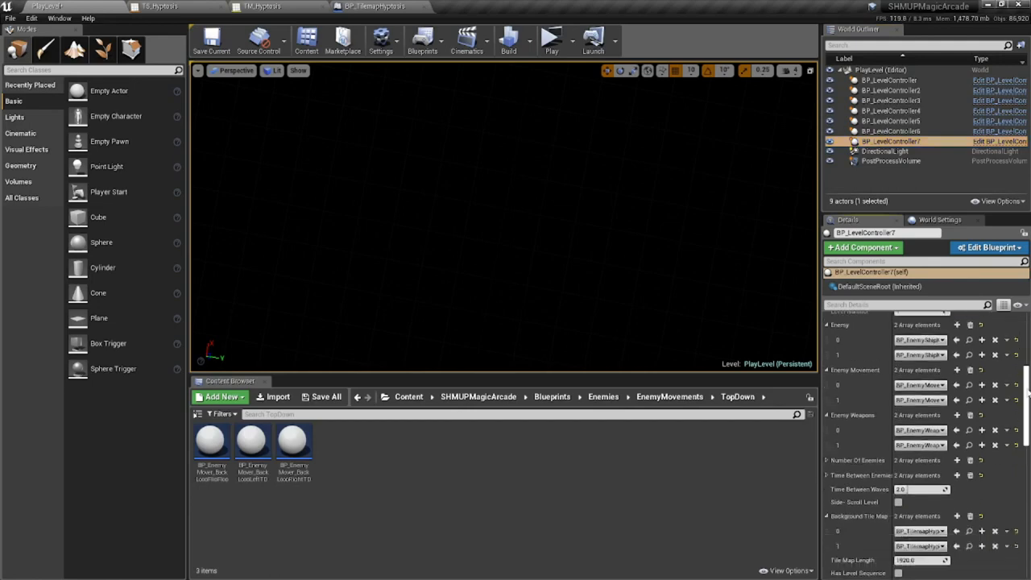
# Play the level in the standalone preview, pause it to maximize the game window, and resume the game.
pyautogui.click(552, 41)
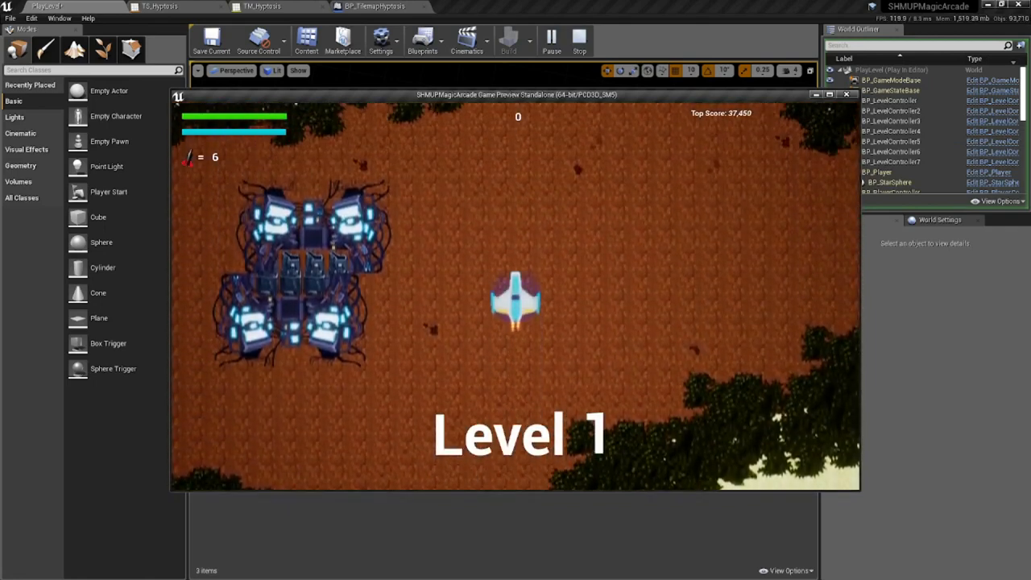
pyautogui.press('p')
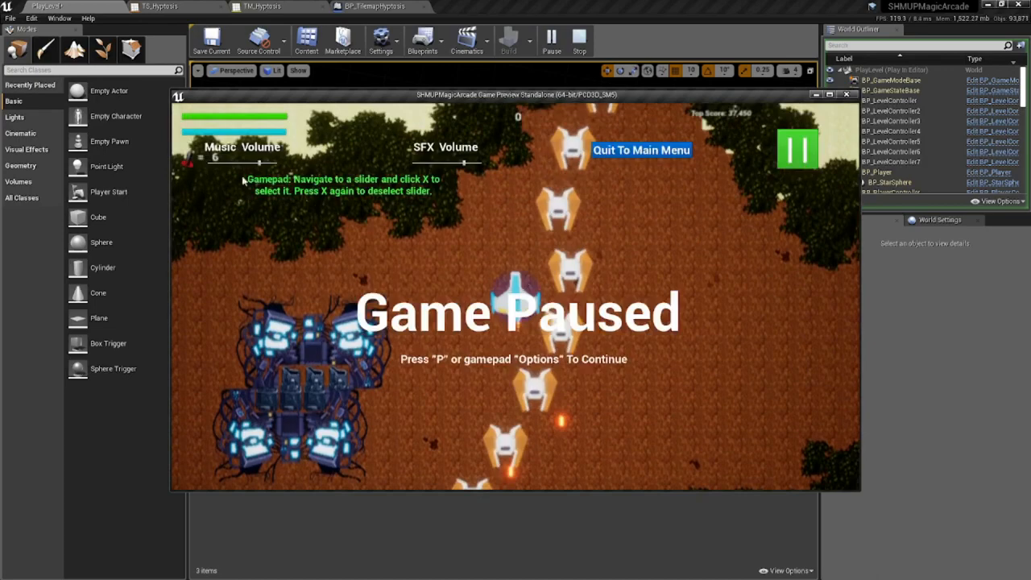
pyautogui.click(831, 95)
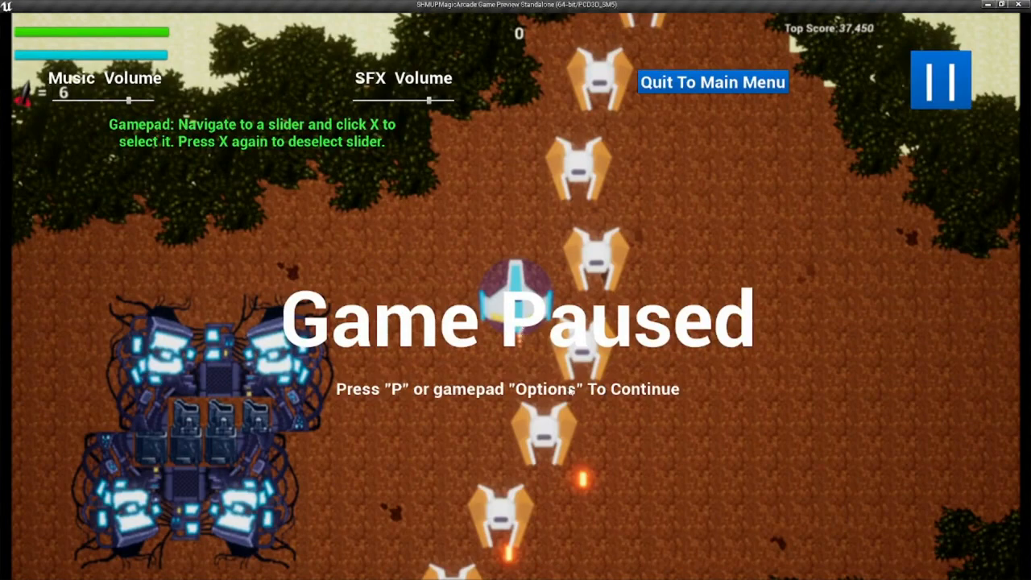
pyautogui.click(940, 79)
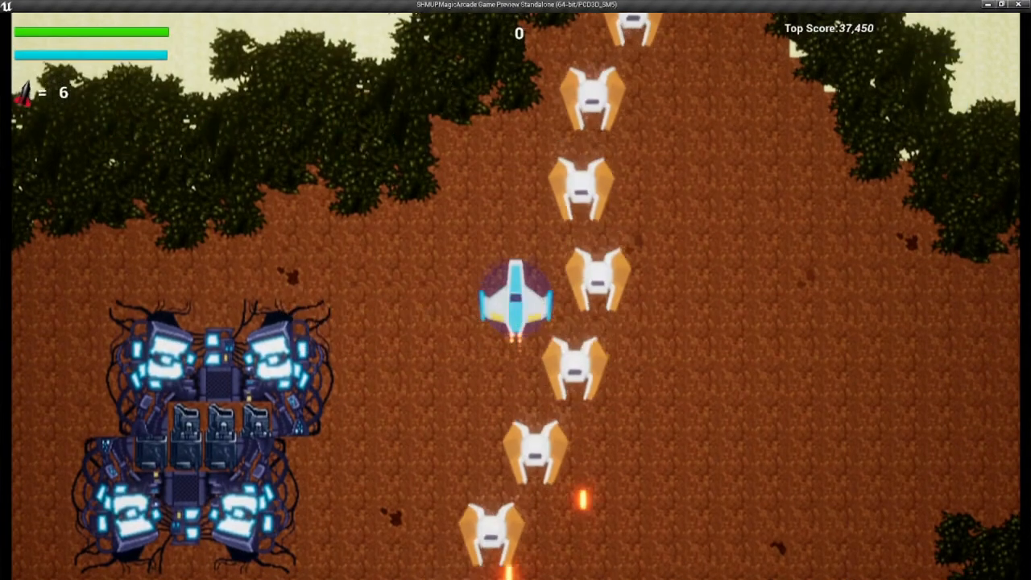
# Fly the ship around and shoot at enemies to test the scrolling tile map background in the game preview.
pyautogui.press('space')
pyautogui.press('a')
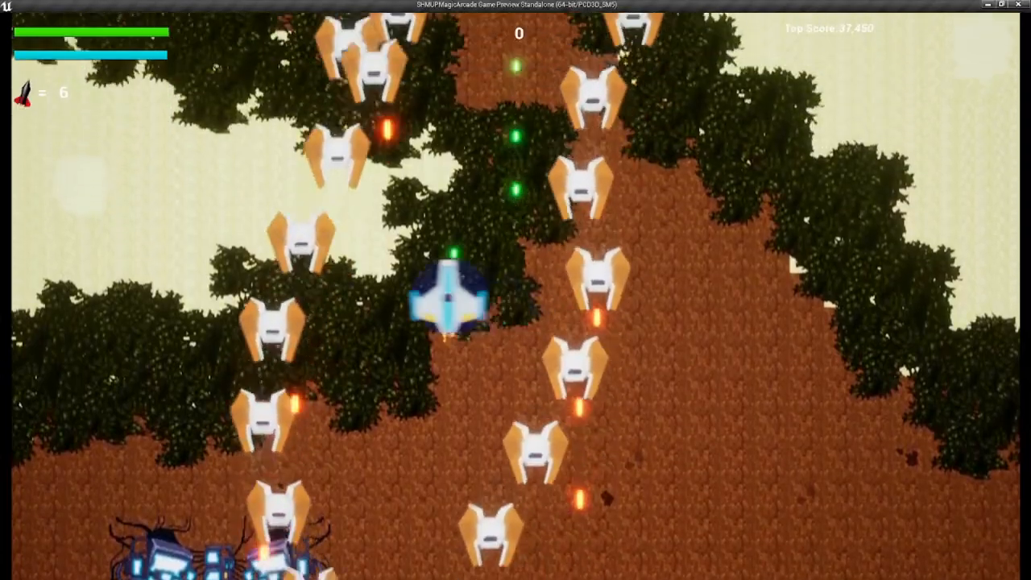
pyautogui.press('d')
pyautogui.press('a')
pyautogui.press('space')
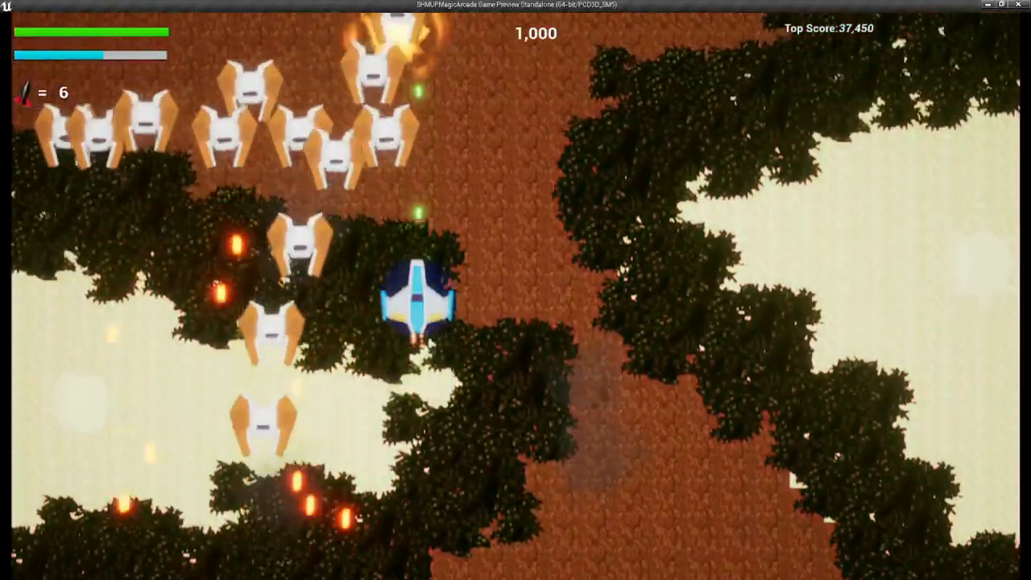
pyautogui.press('d')
pyautogui.press('a')
pyautogui.press('space')
pyautogui.press('d')
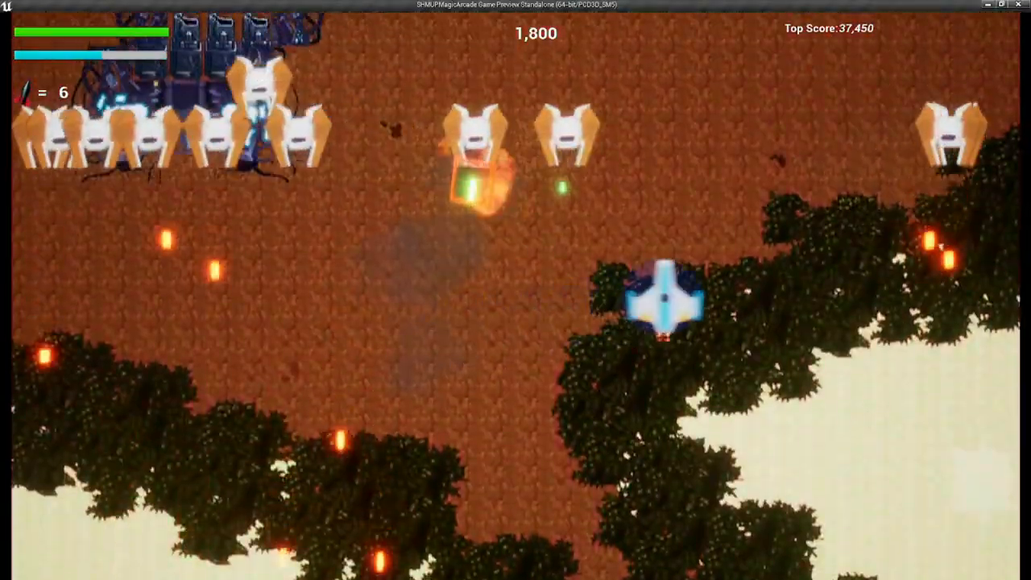
pyautogui.press('a')
pyautogui.press('space')
pyautogui.press('d')
pyautogui.press('s')
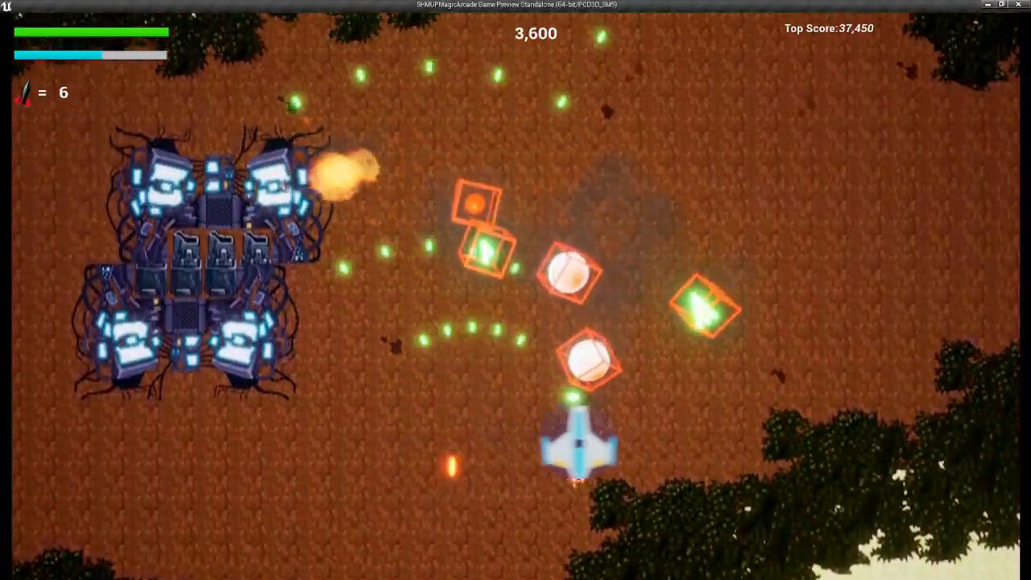
pyautogui.press('a')
pyautogui.press('d')
pyautogui.press('a')
pyautogui.press('a')
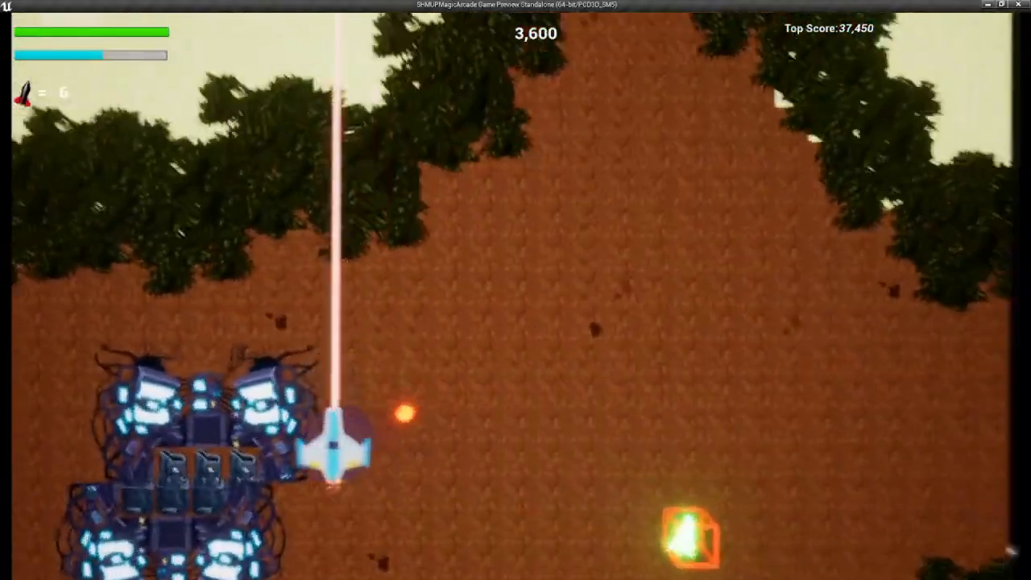
pyautogui.press('d')
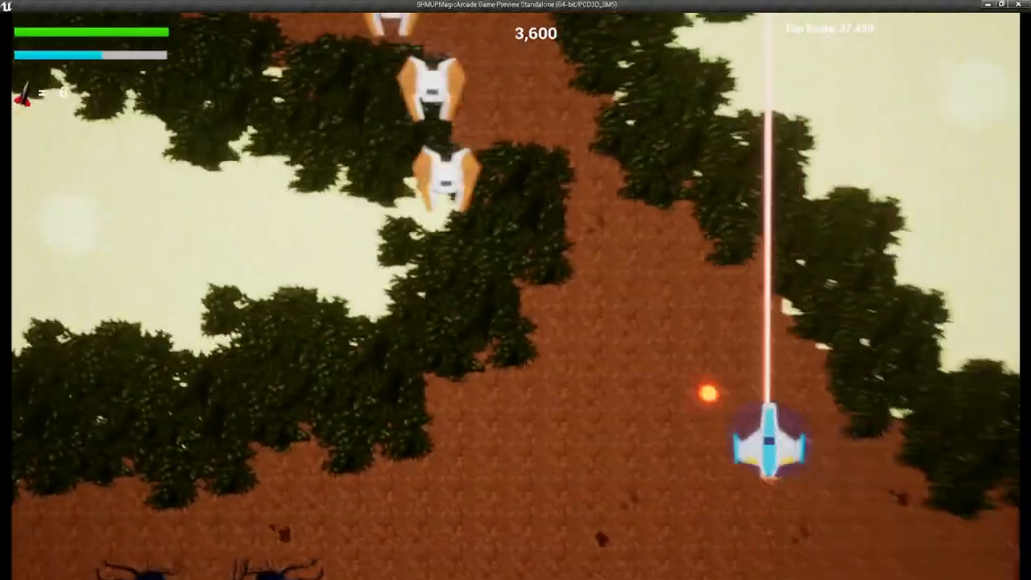
pyautogui.press('a')
pyautogui.press('d')
pyautogui.press('d')
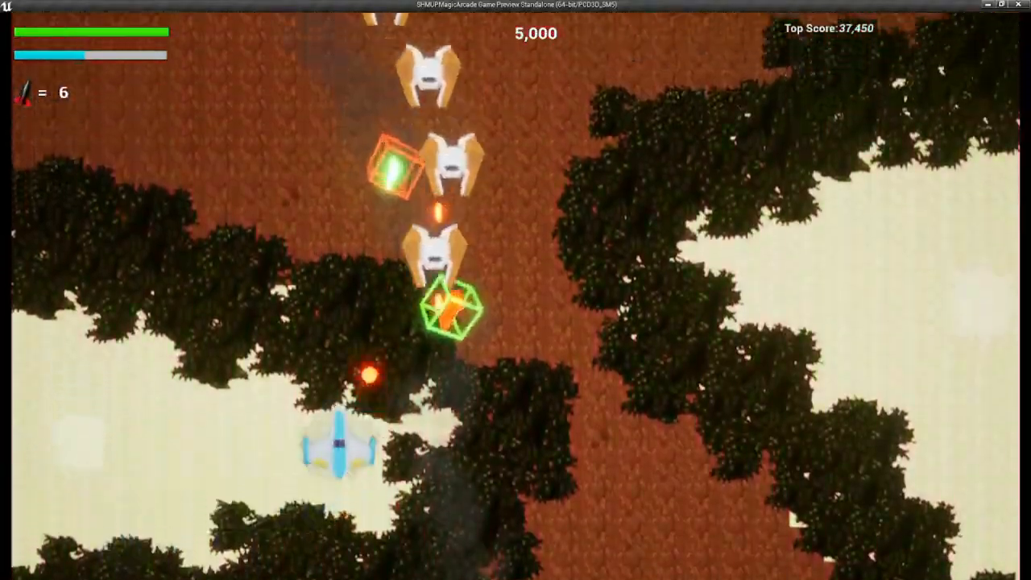